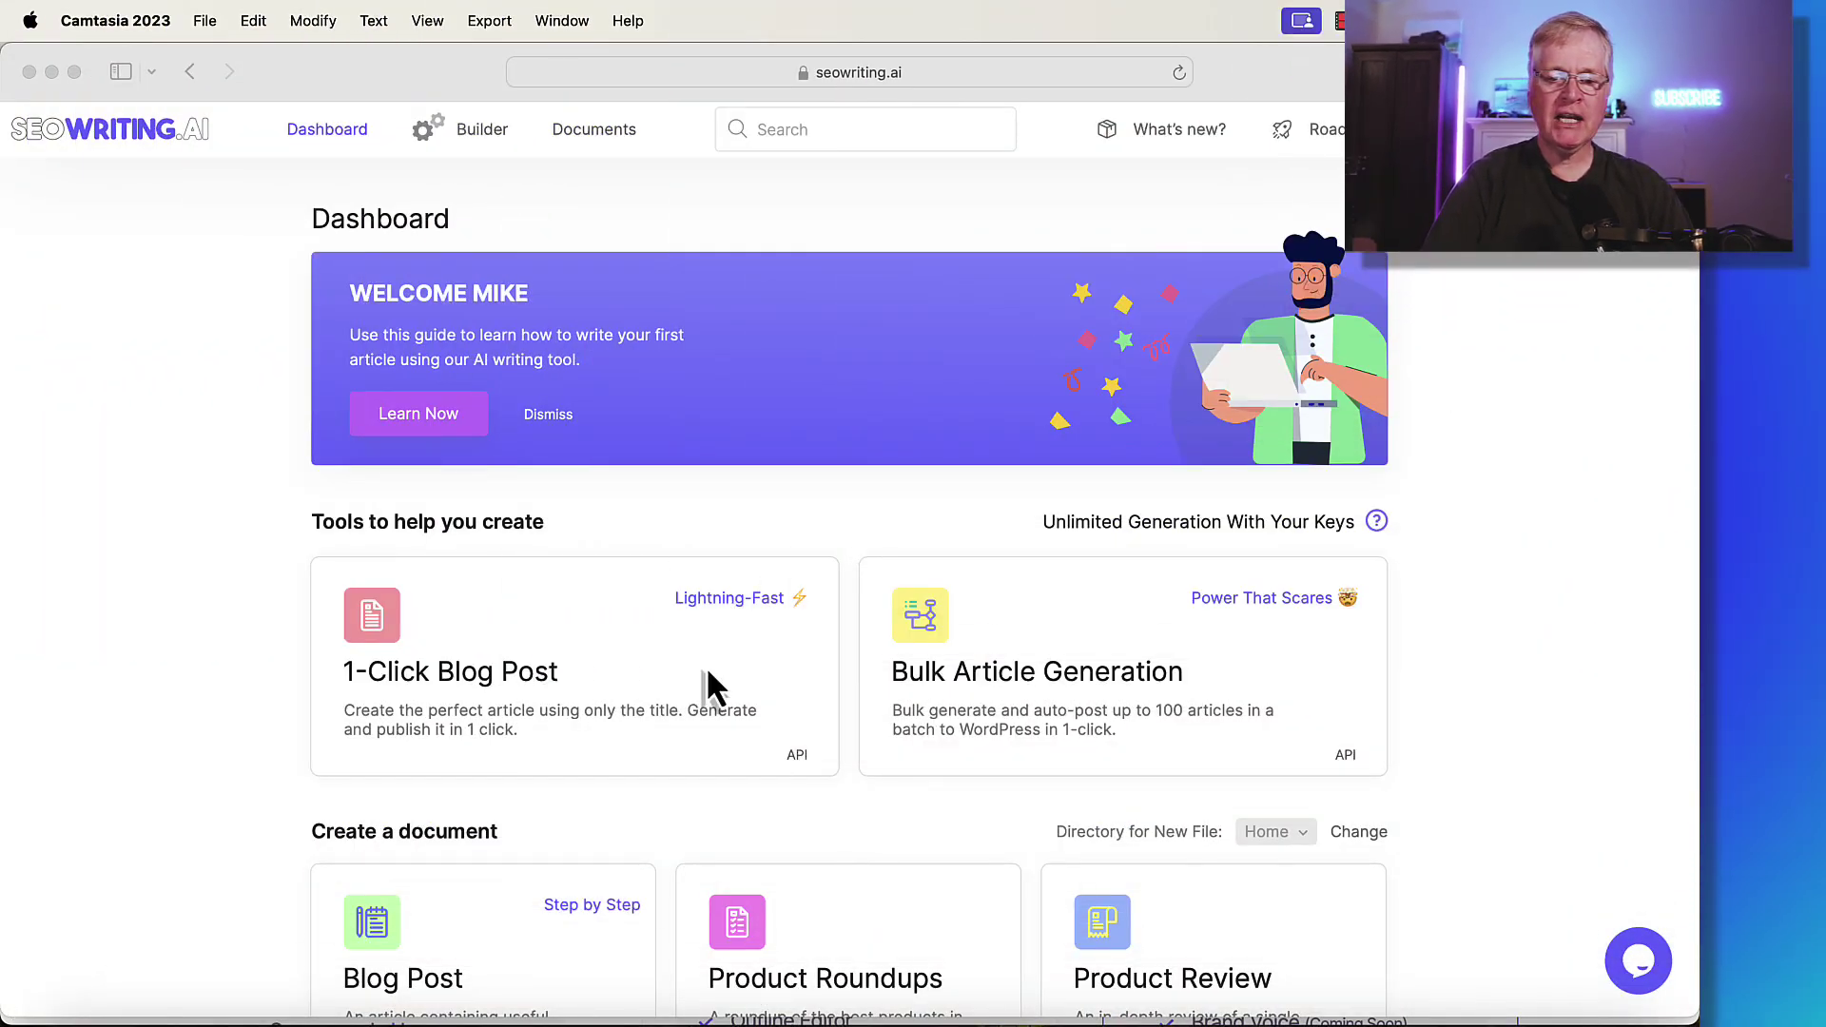
Bring the Safari window with the SEOWriting.ai Dashboard to the front.
left_click(660, 652)
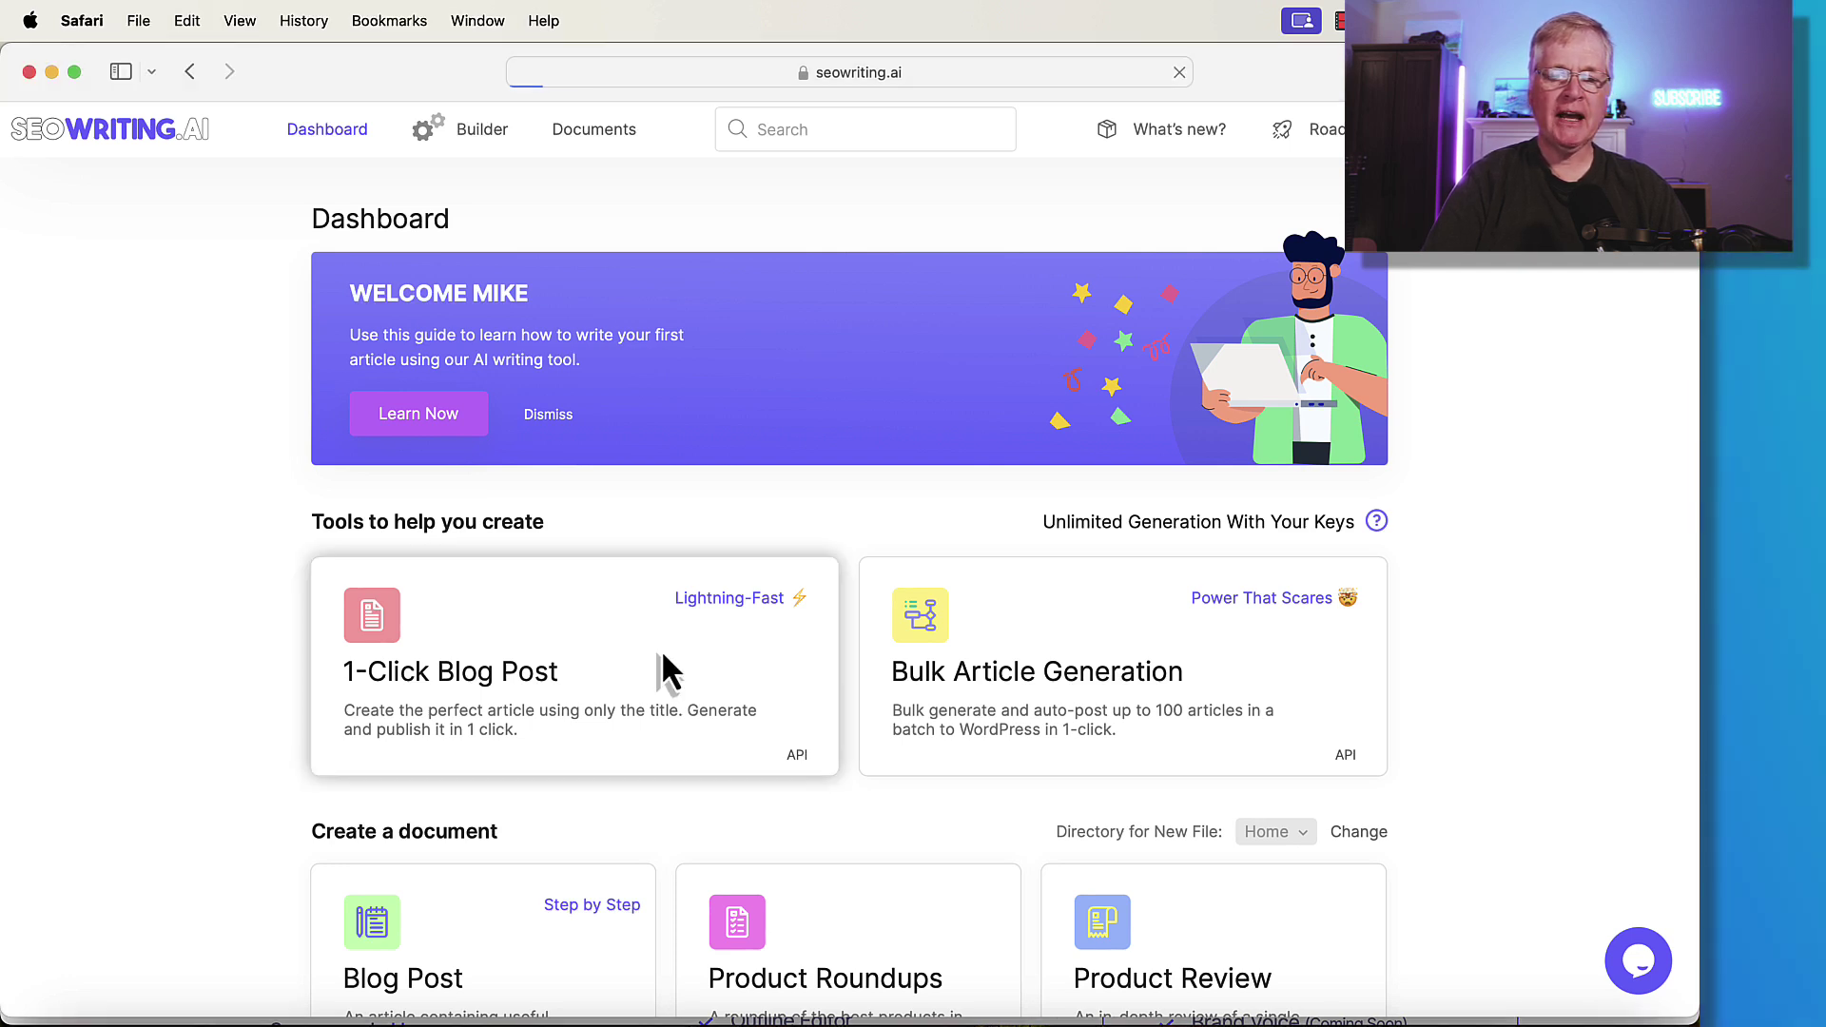
Open the 1-Click Blog Post form and scroll down to the Structure section's hook presets.
left_click(660, 650)
scroll(1030, 792, "down", 10)
scroll(1031, 791, "down", 6)
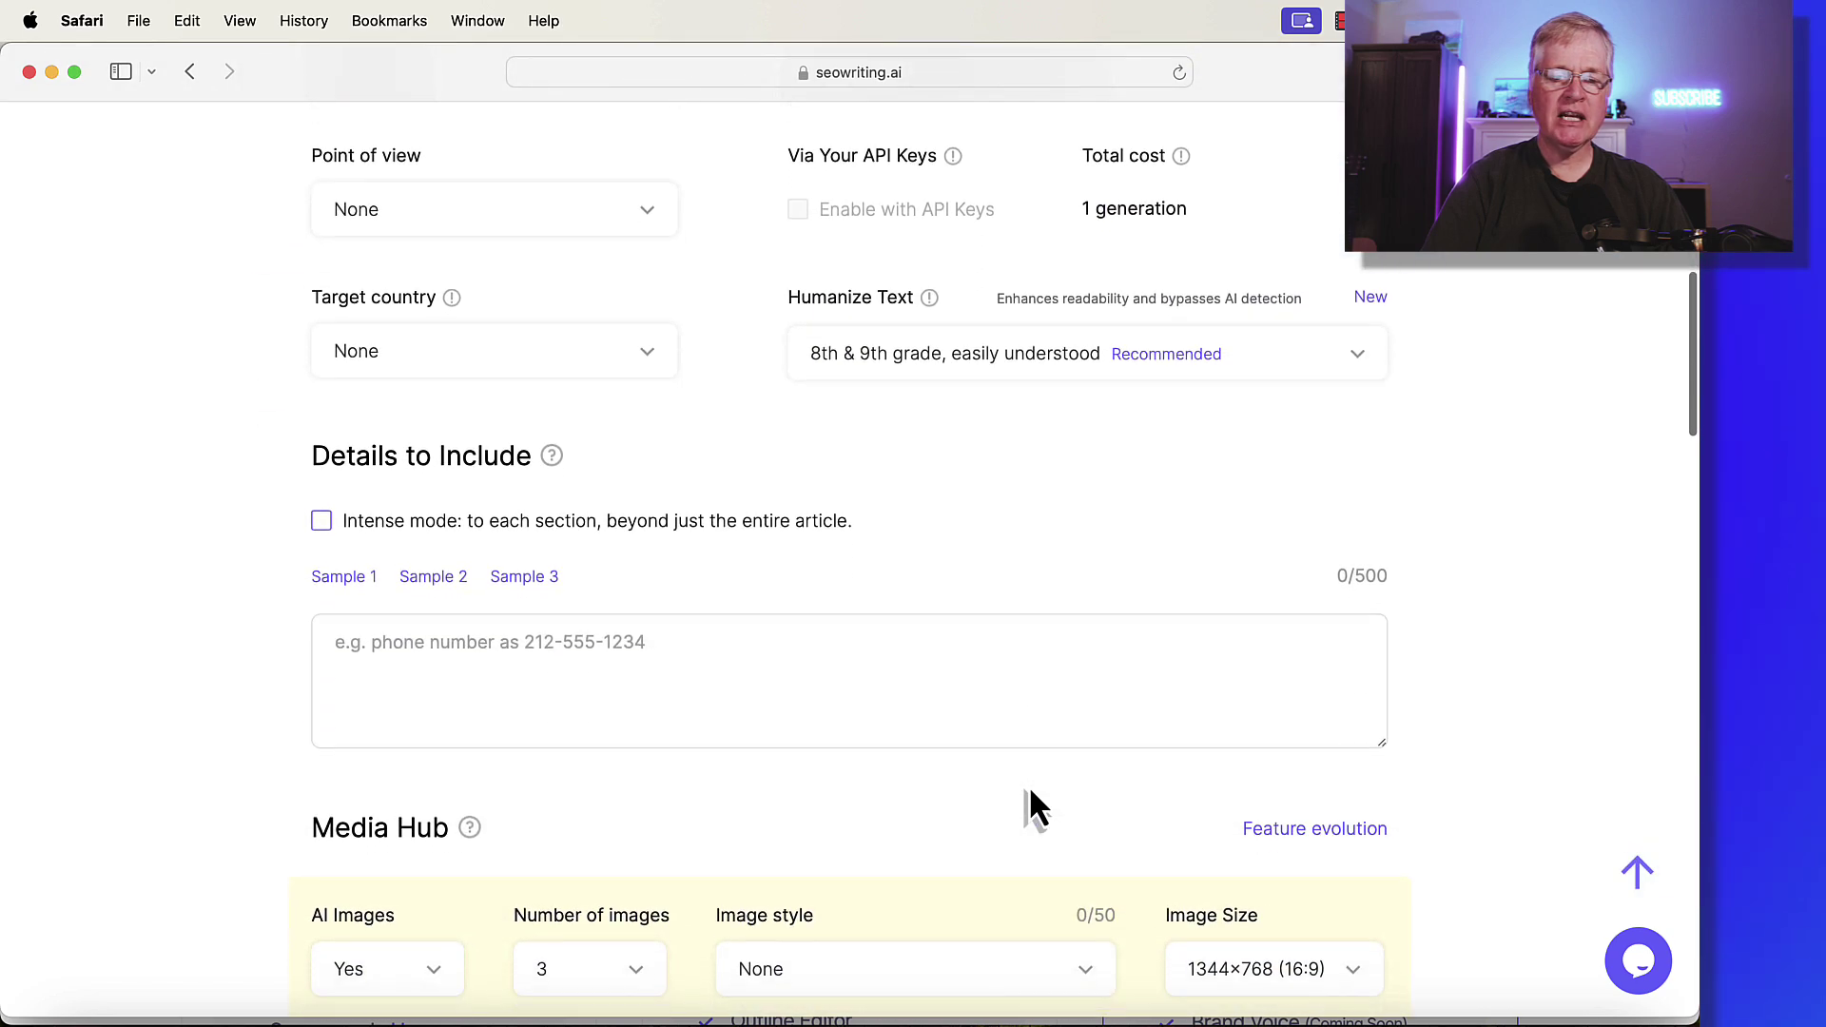
scroll(1034, 804, "down", 11)
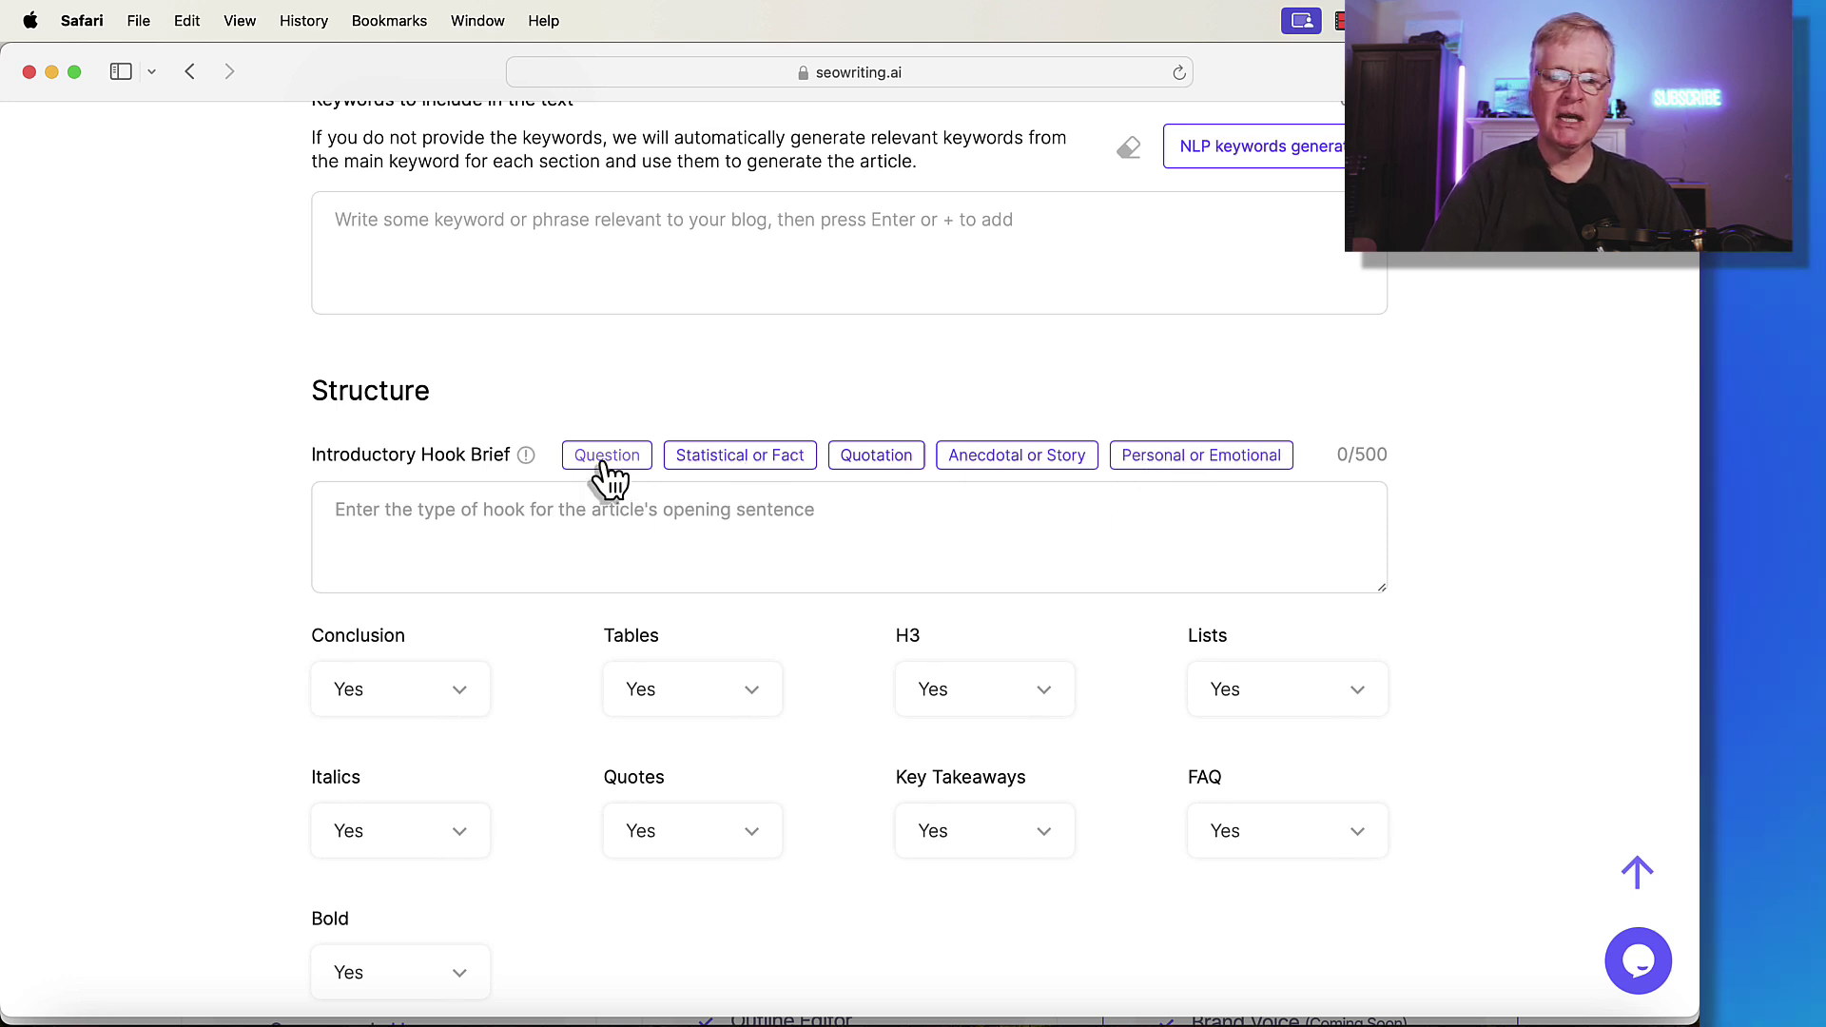
mouse_move(529, 455)
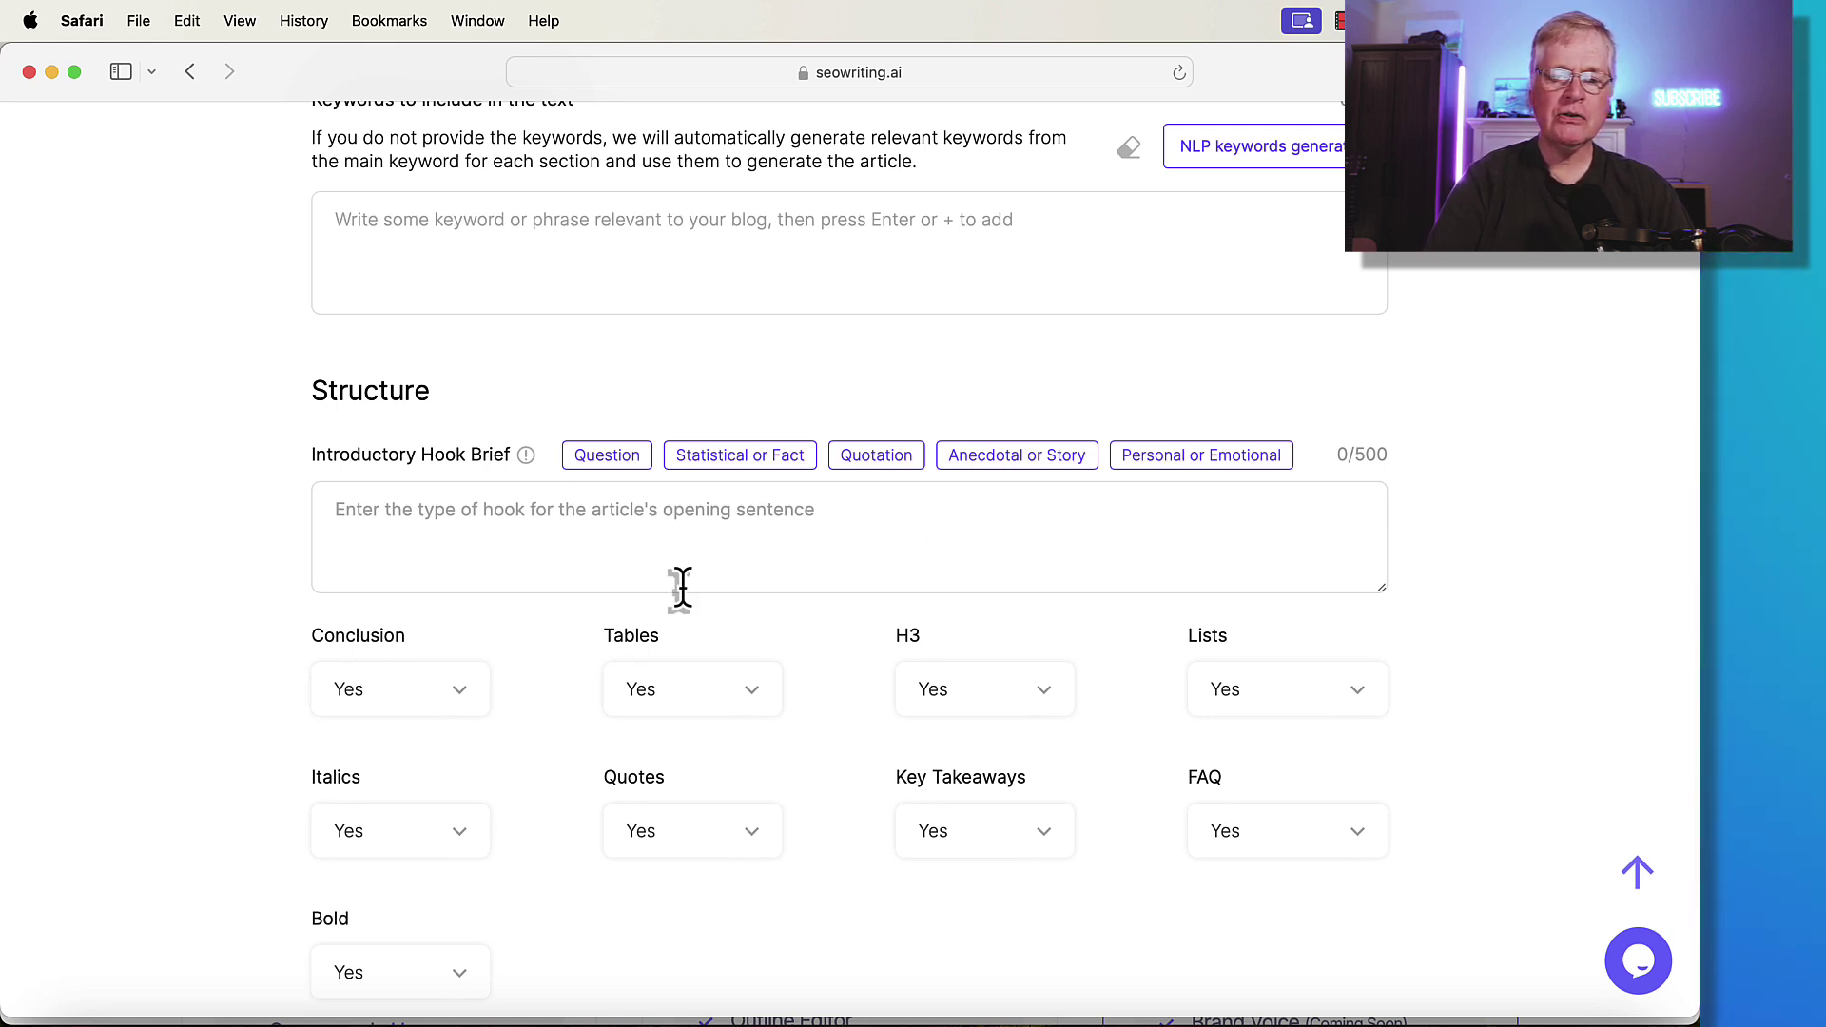
Try the Question, Statistical or Fact, Quotation, Anecdotal or Story, and Personal or Emotional hook presets.
left_click(600, 466)
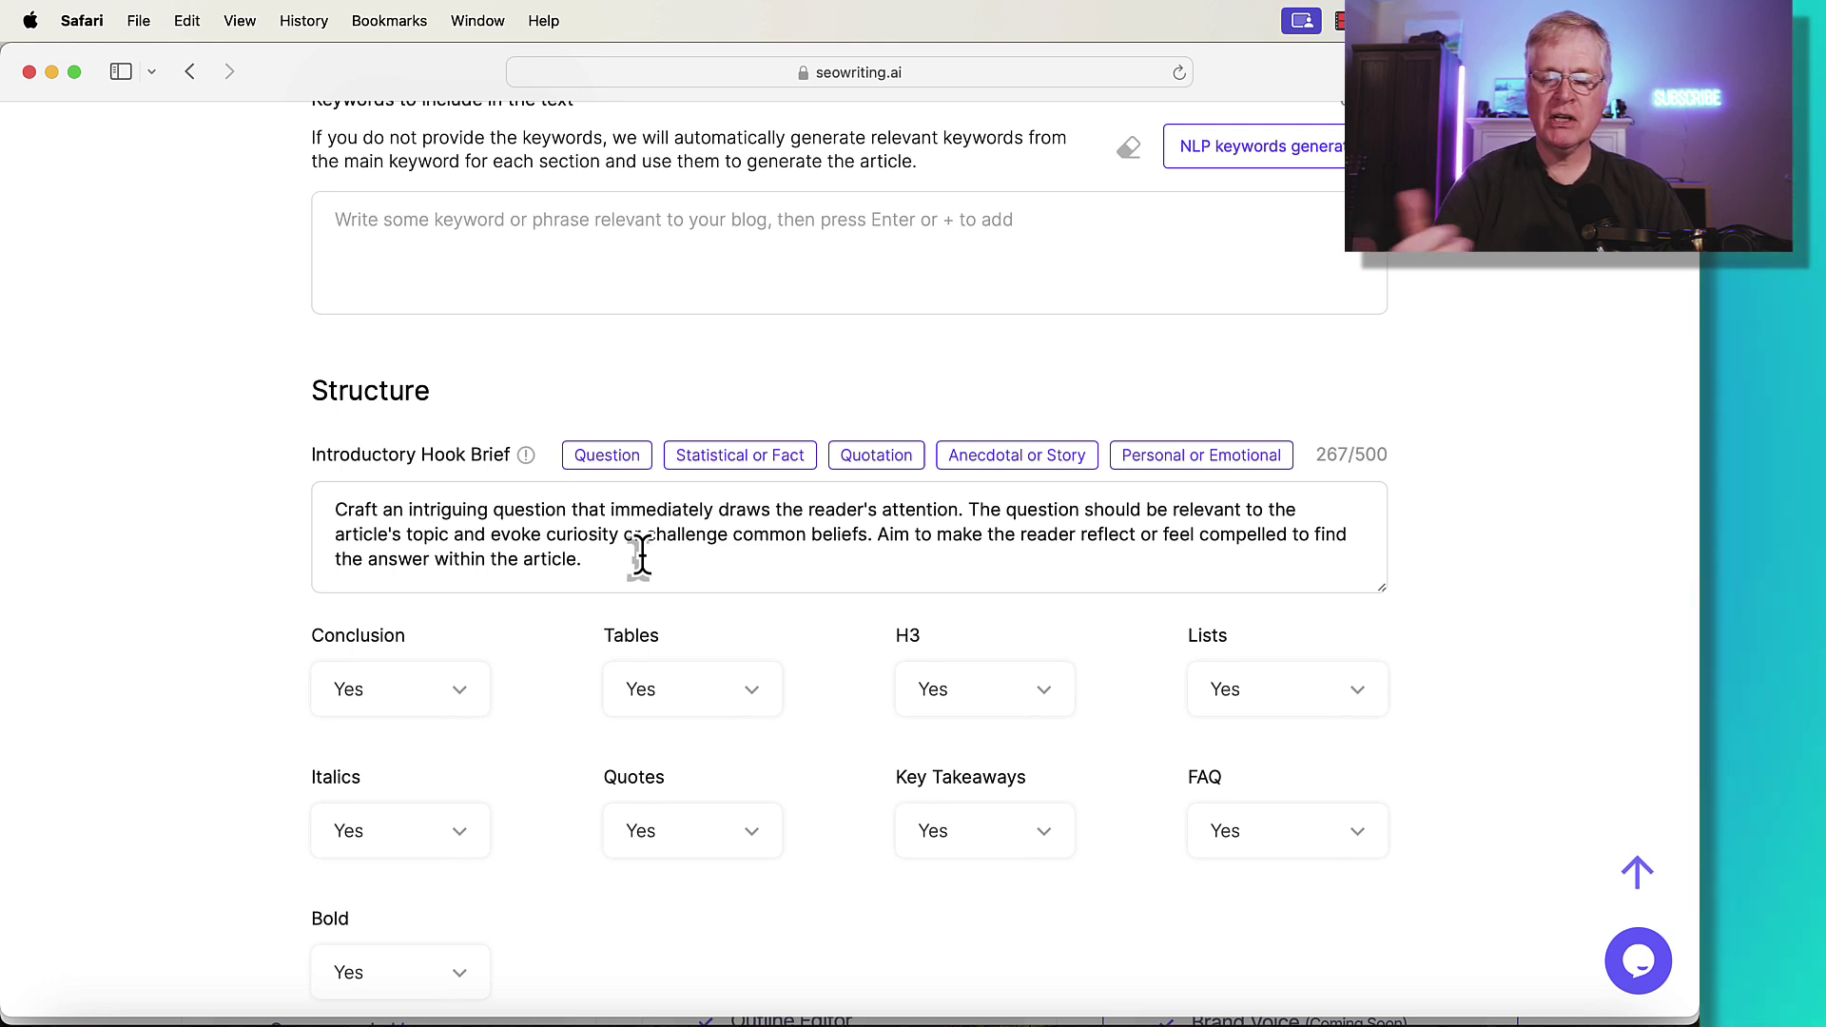
left_click(756, 461)
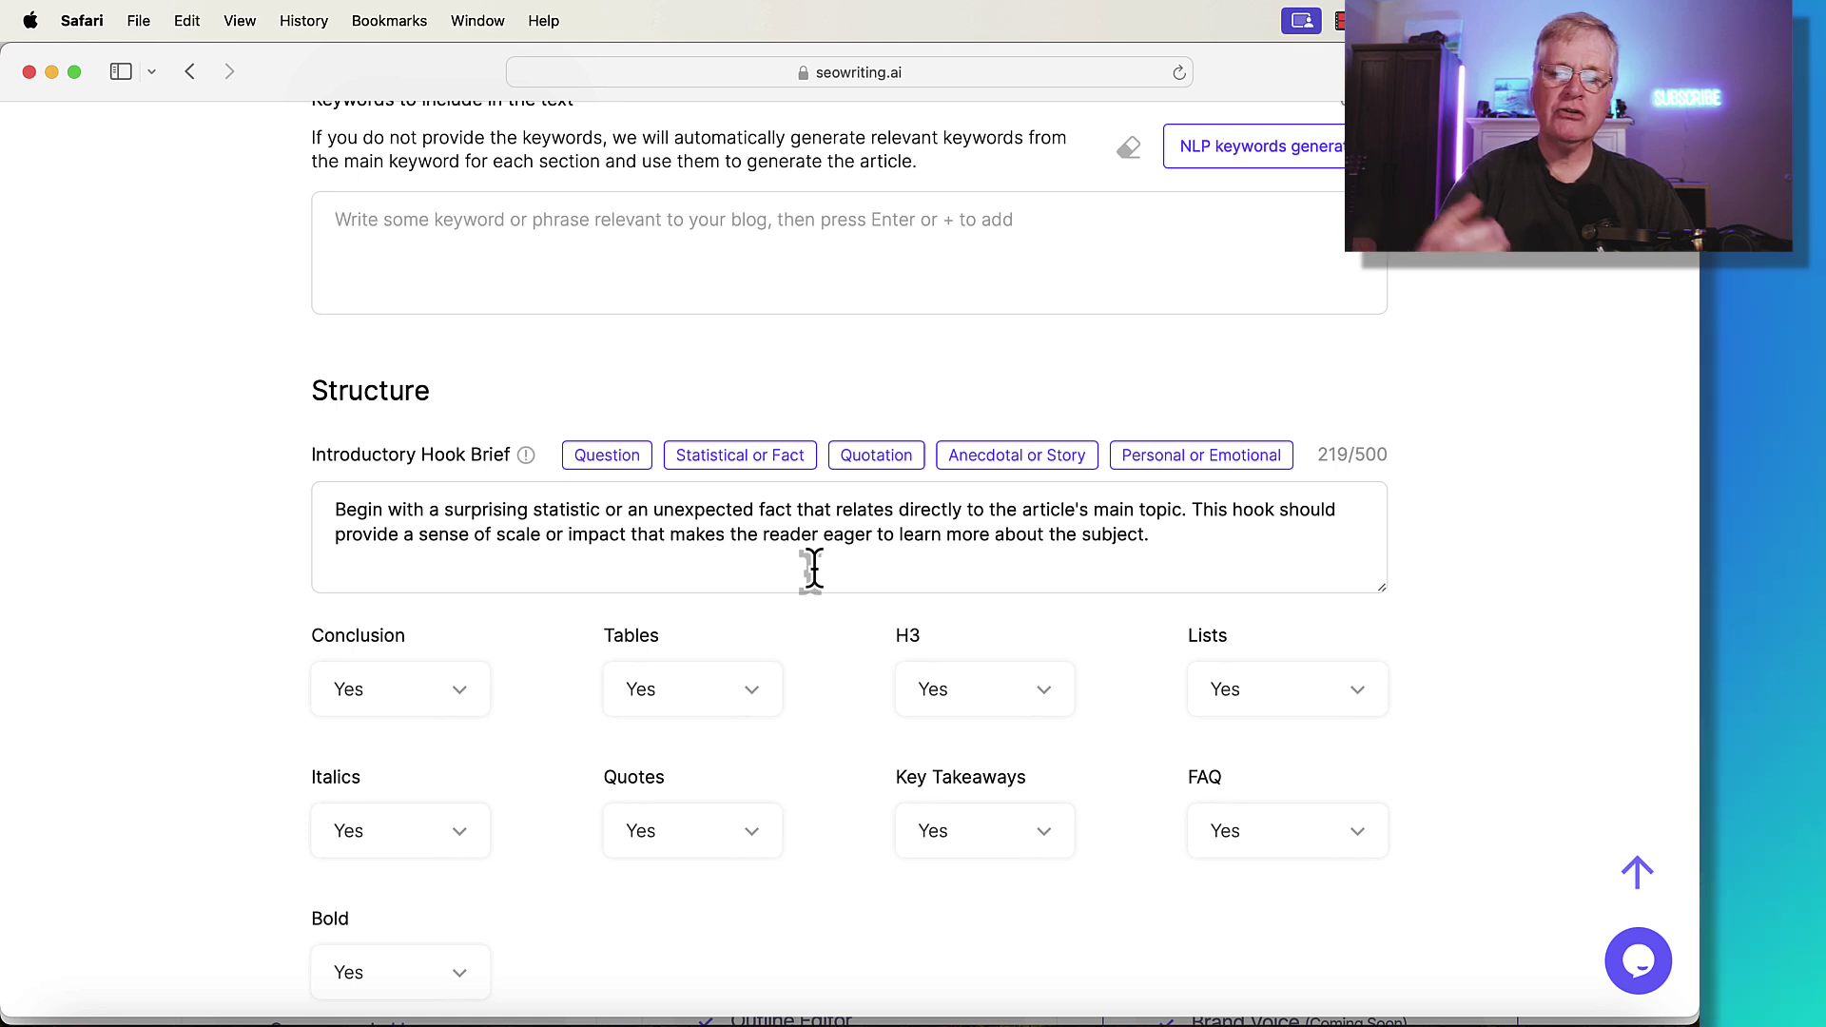
left_click(901, 457)
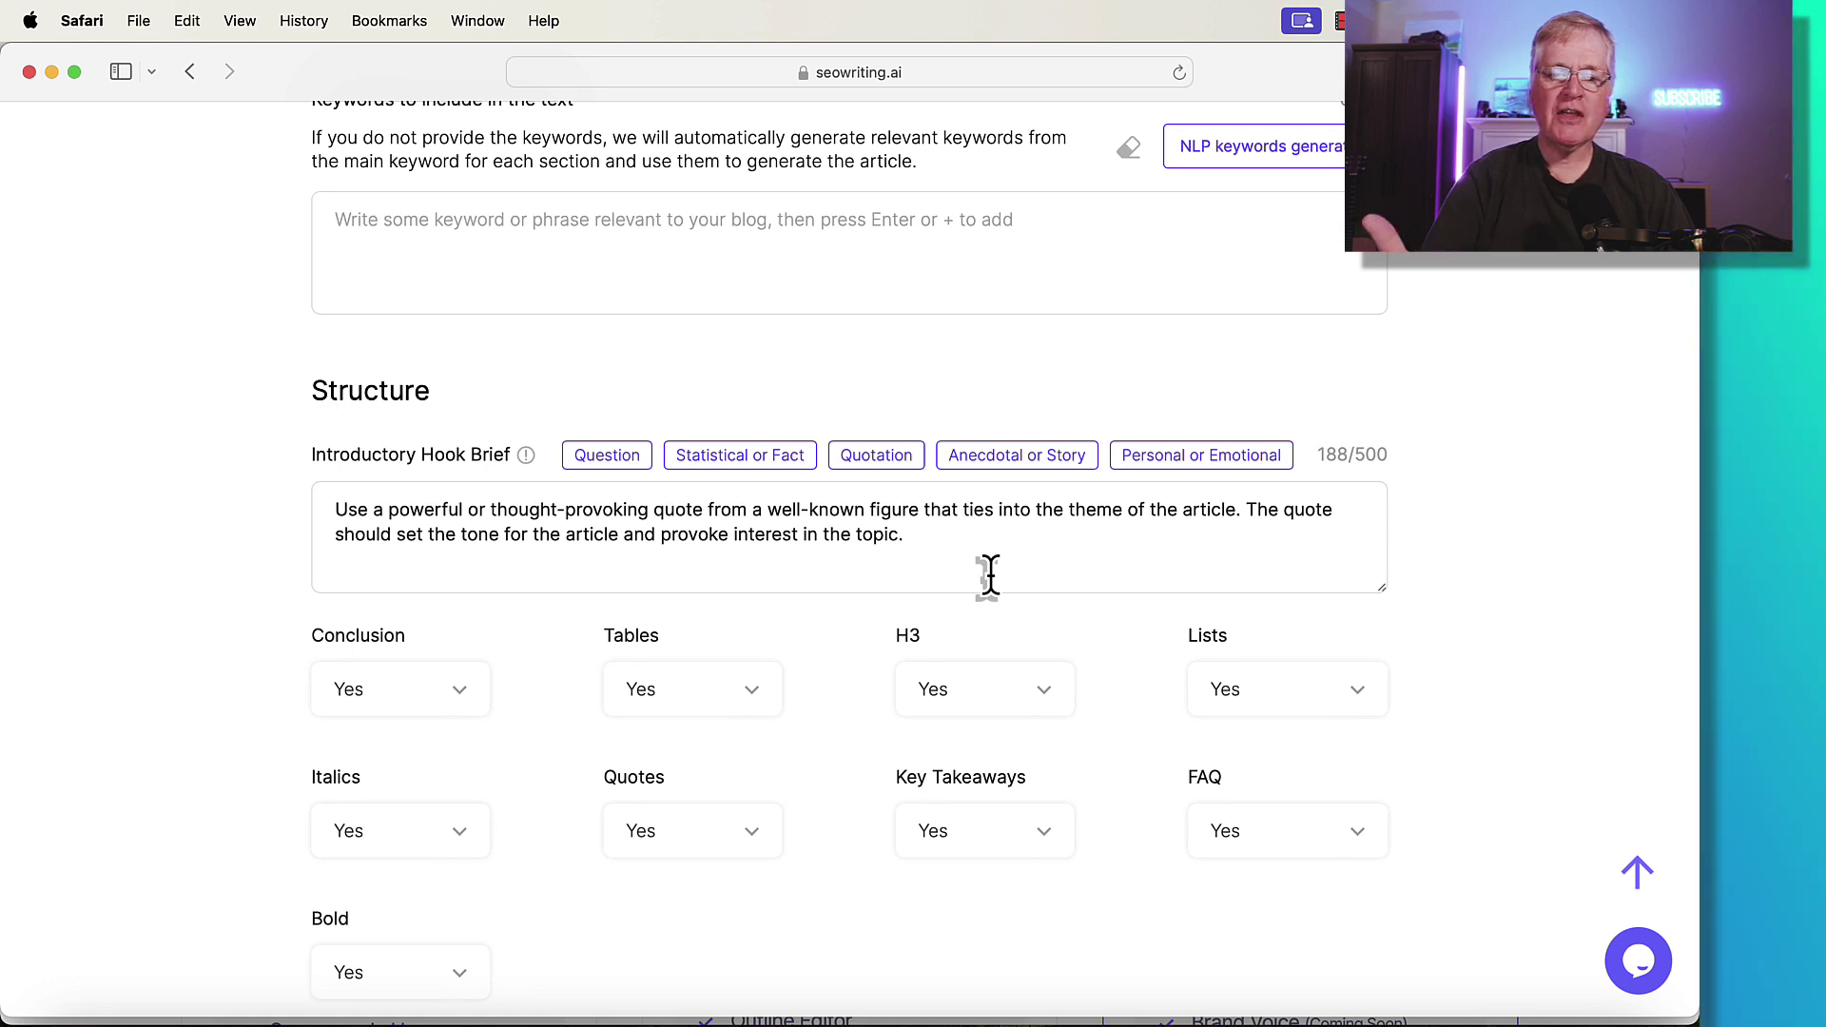
left_click(1055, 456)
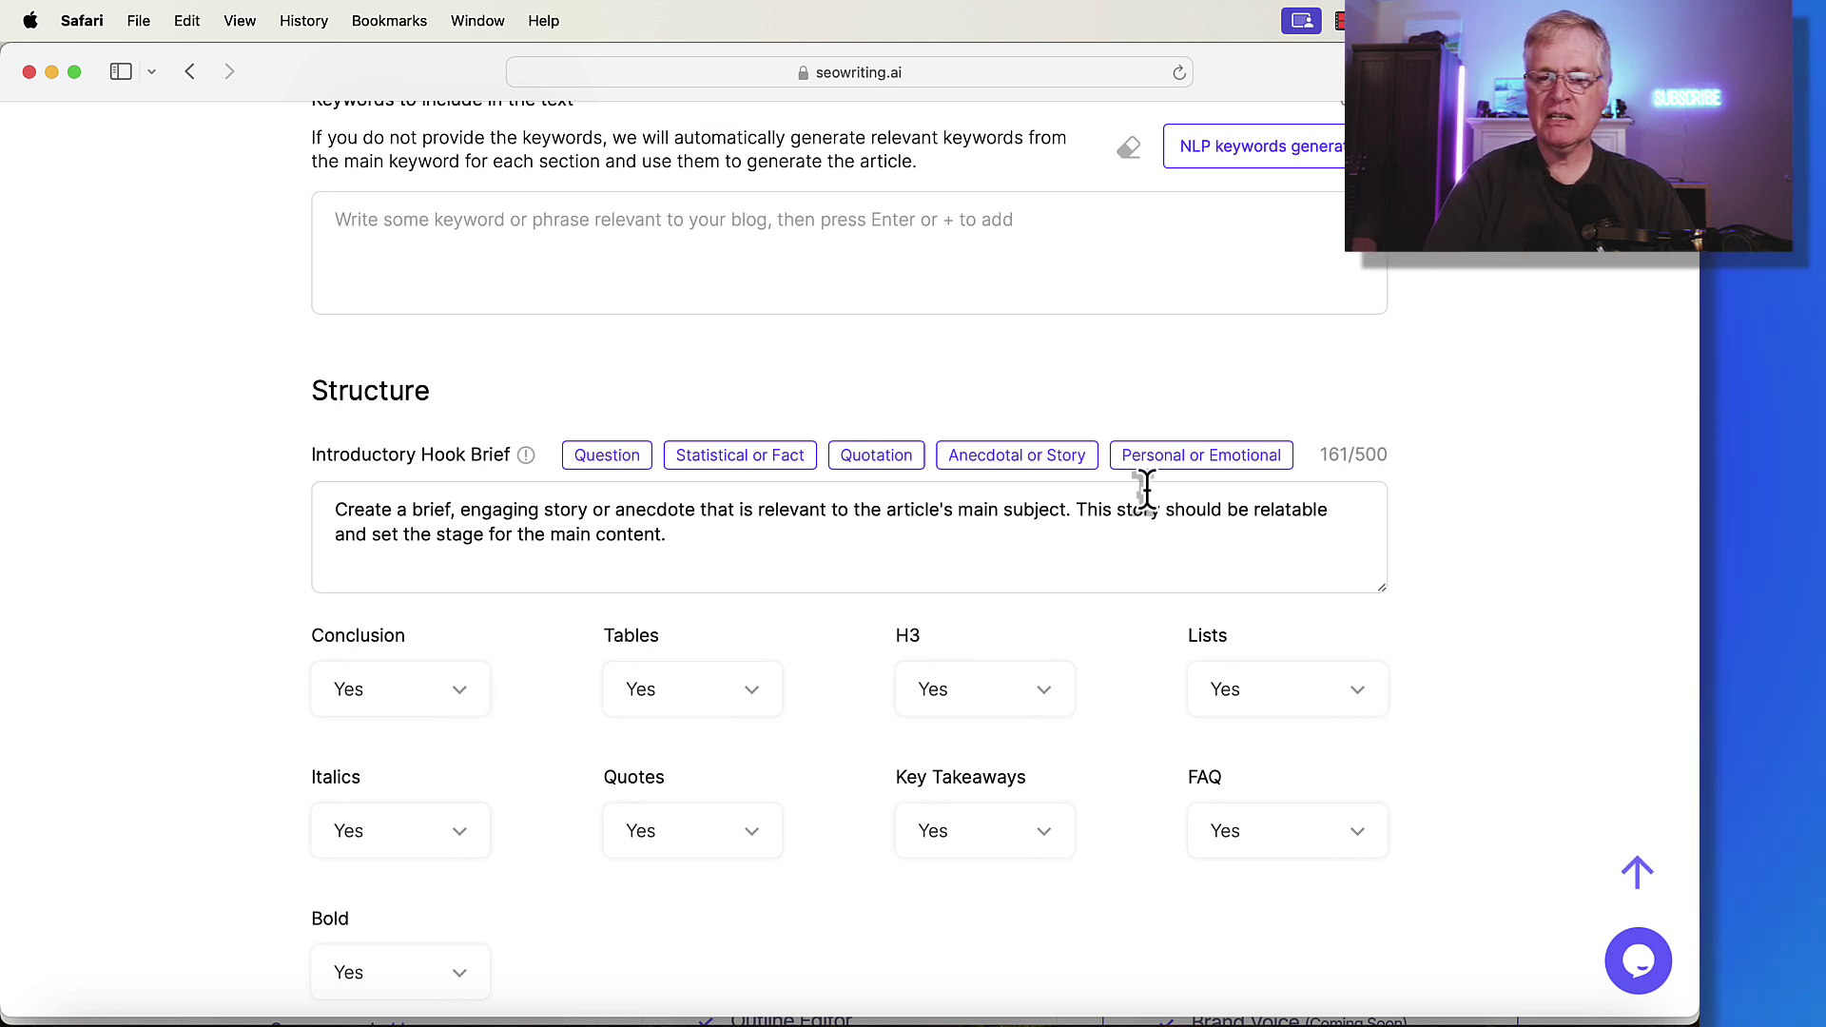
left_click(1193, 458)
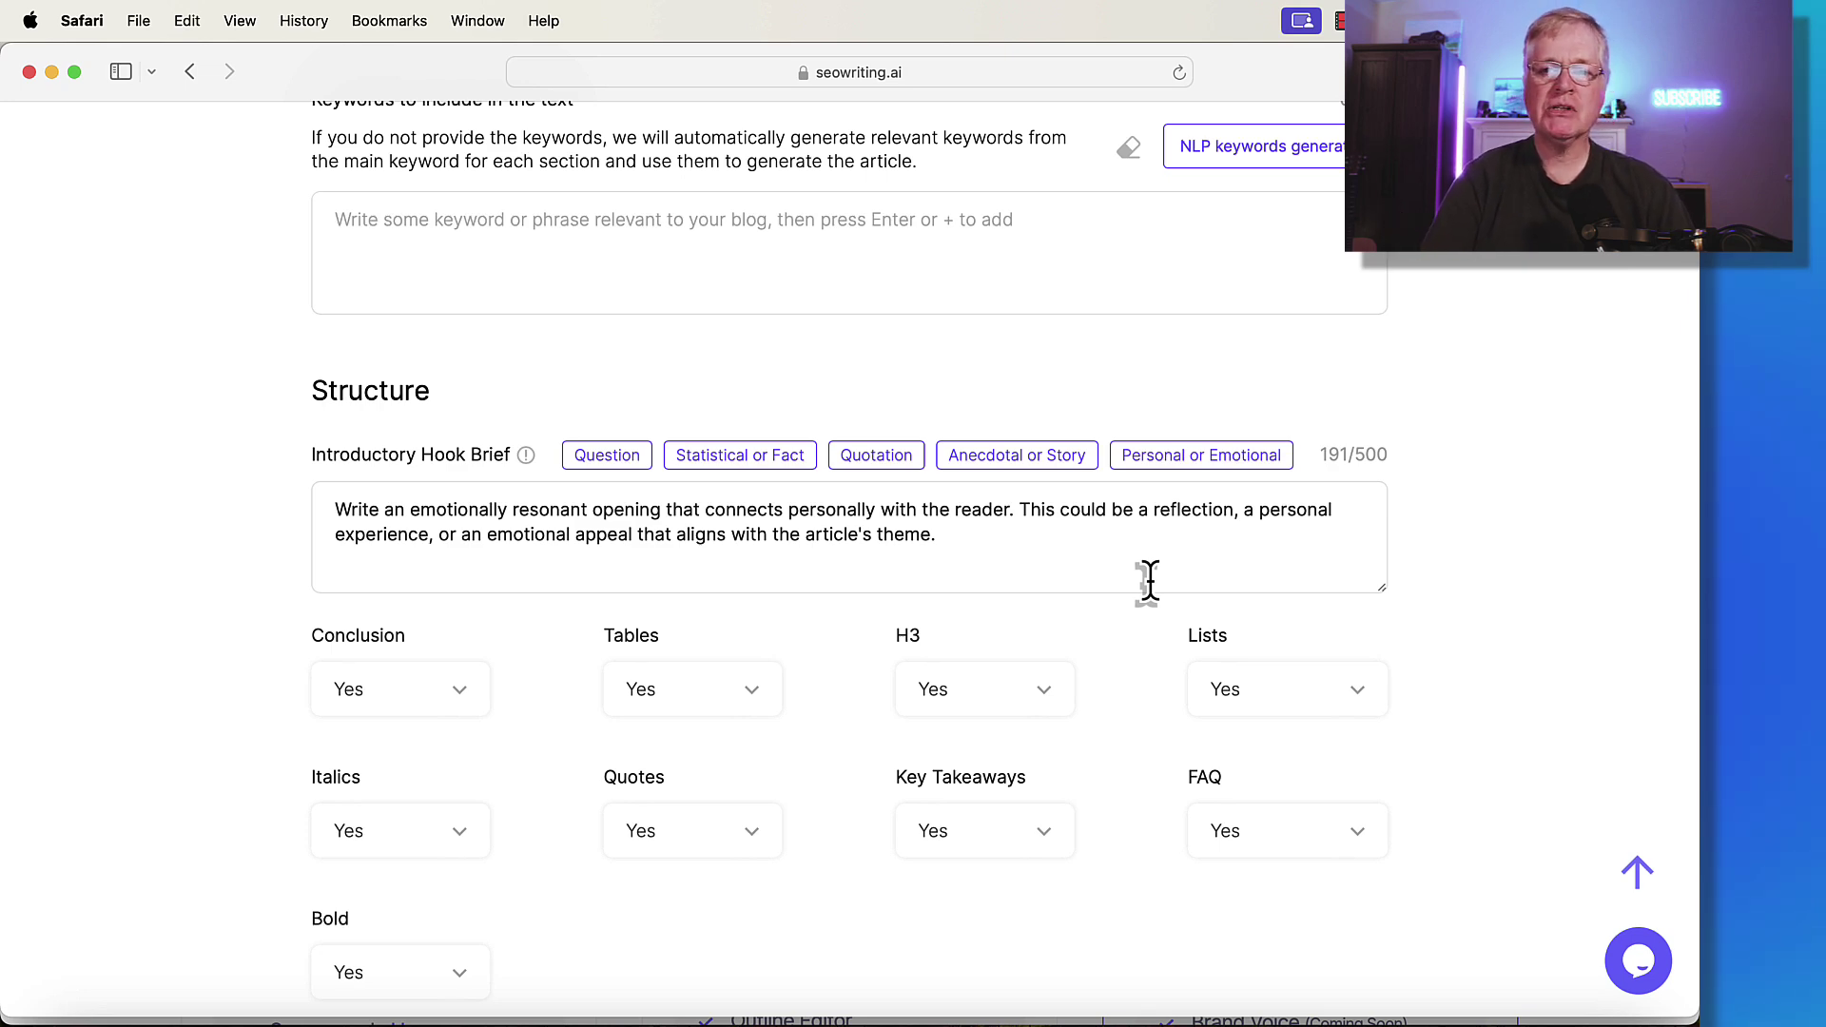
scroll(977, 485, "up", 10)
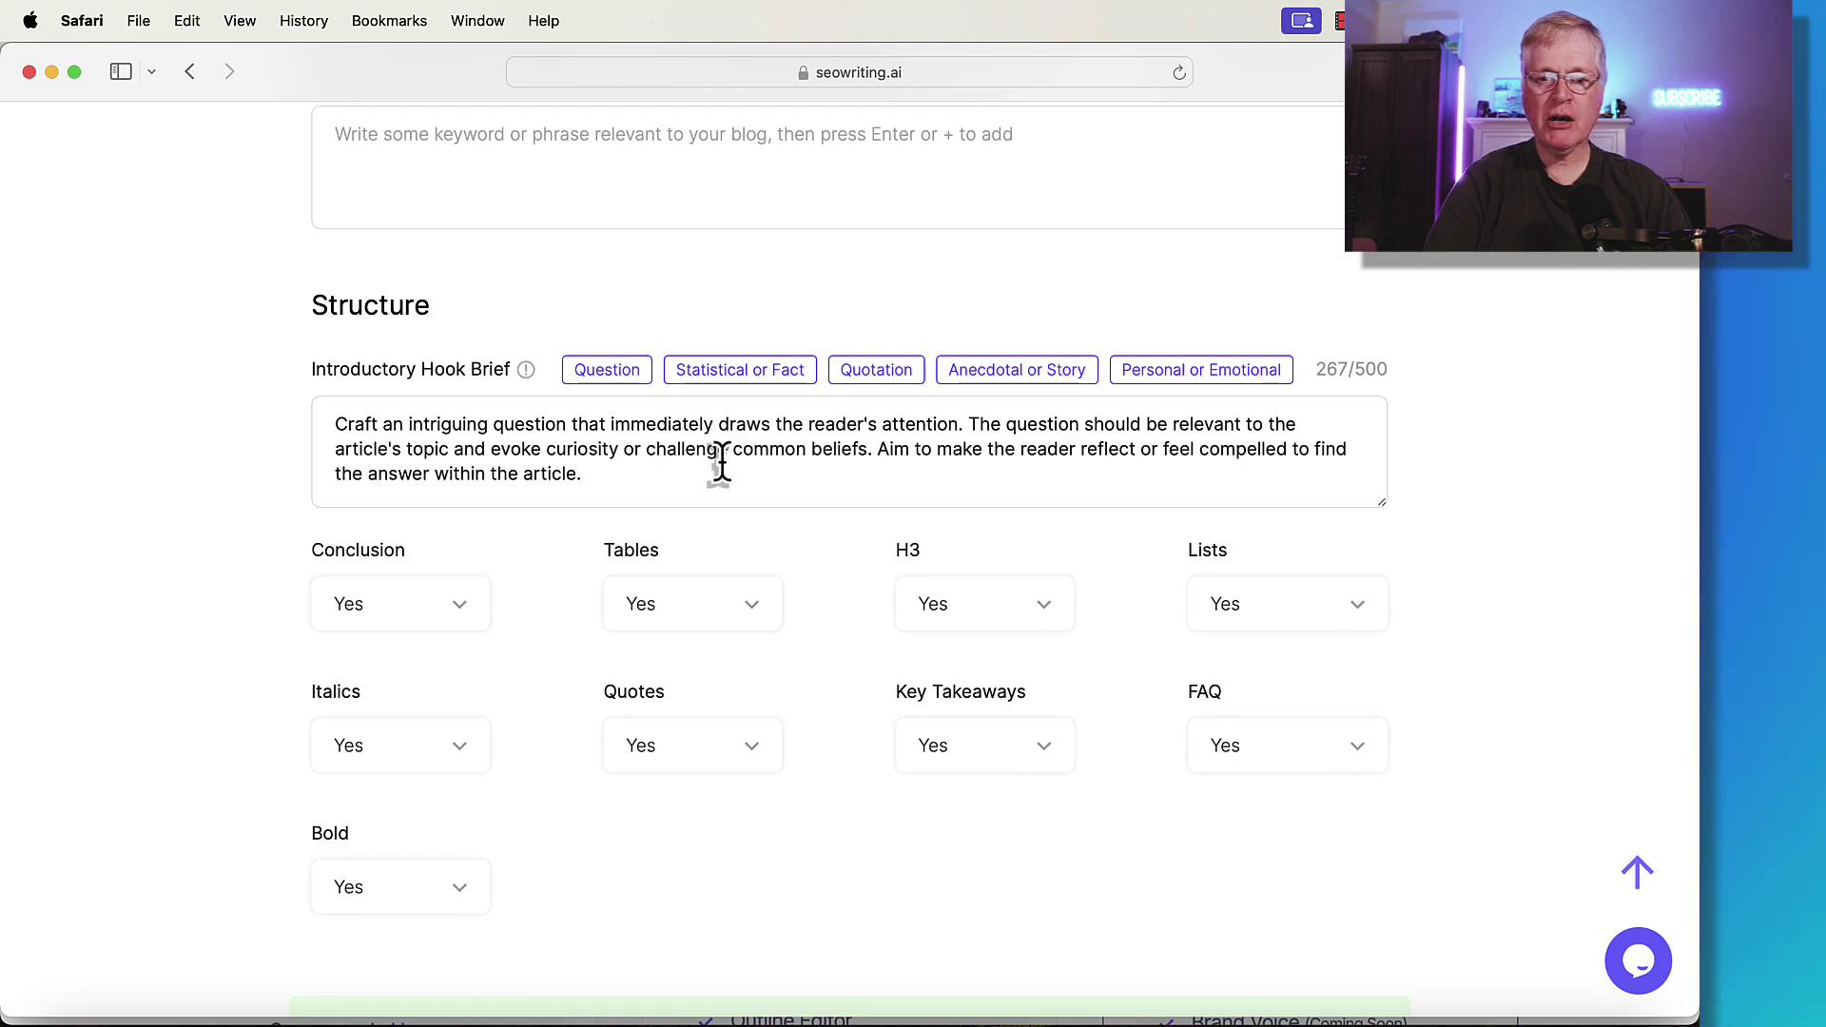
Open the hummingbird flowers article from the Builder list.
scroll(799, 460, "up", 20)
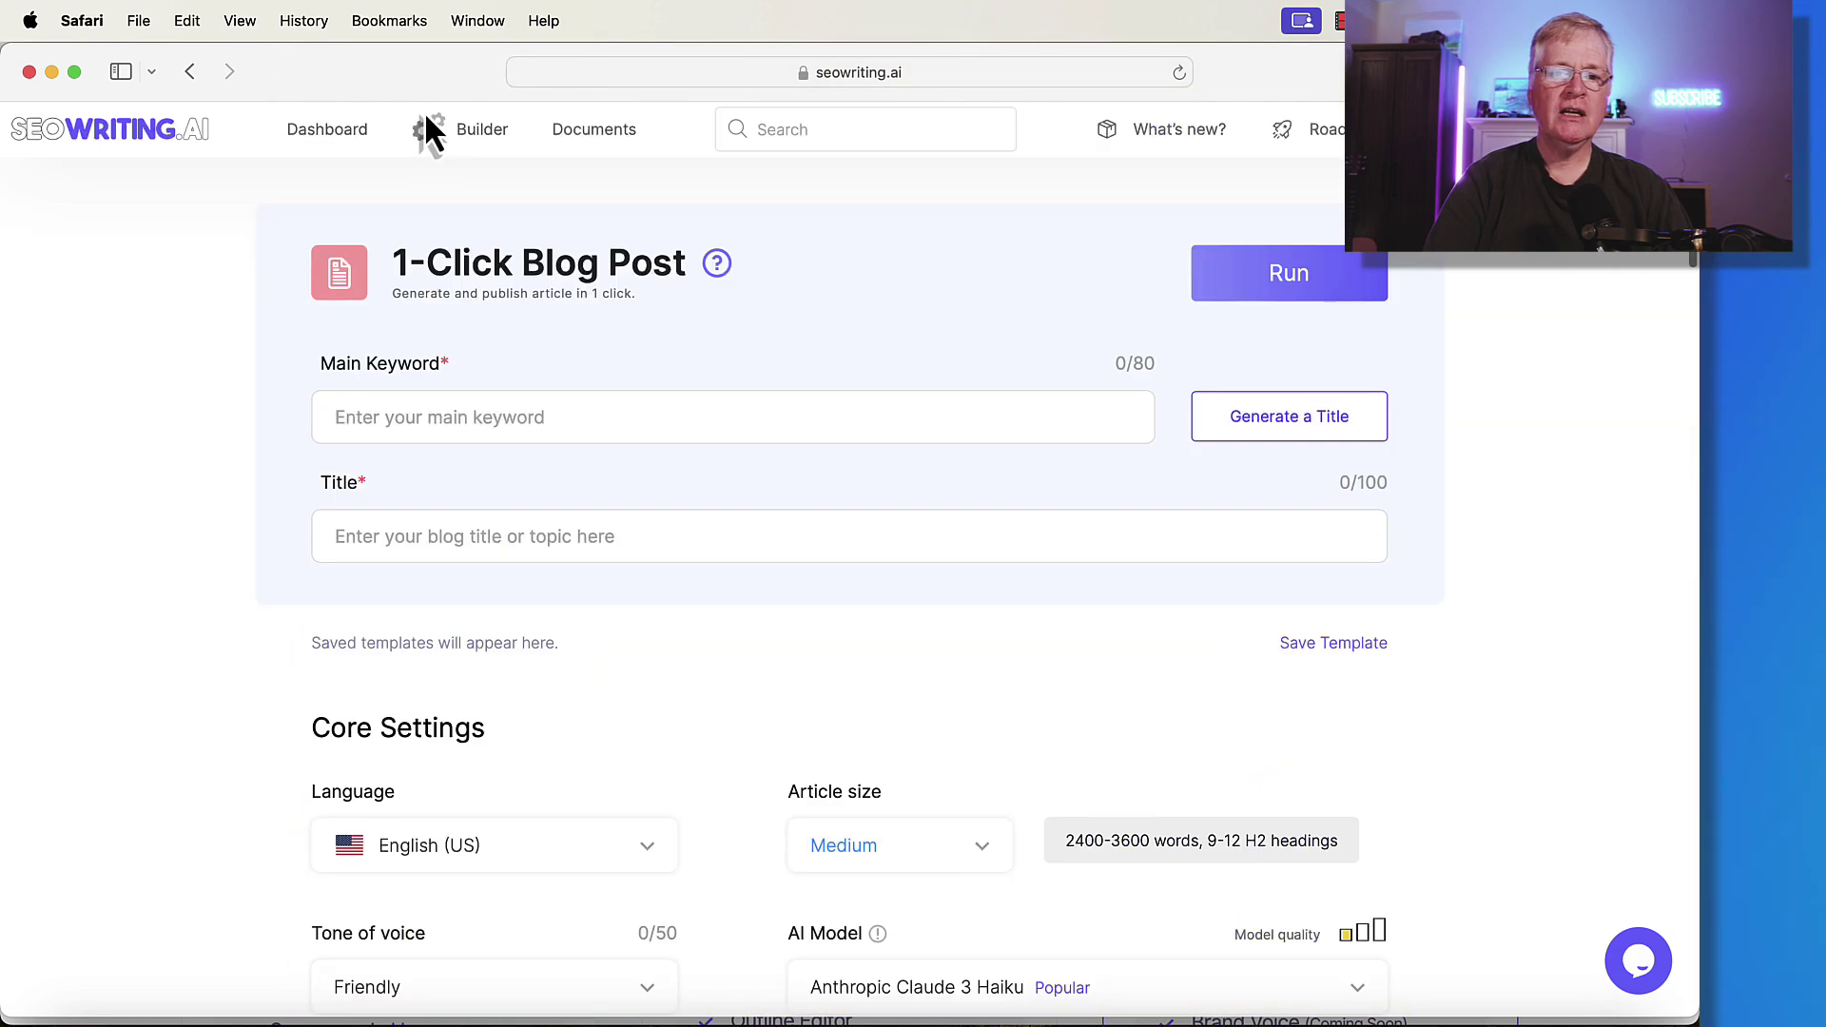
left_click(466, 142)
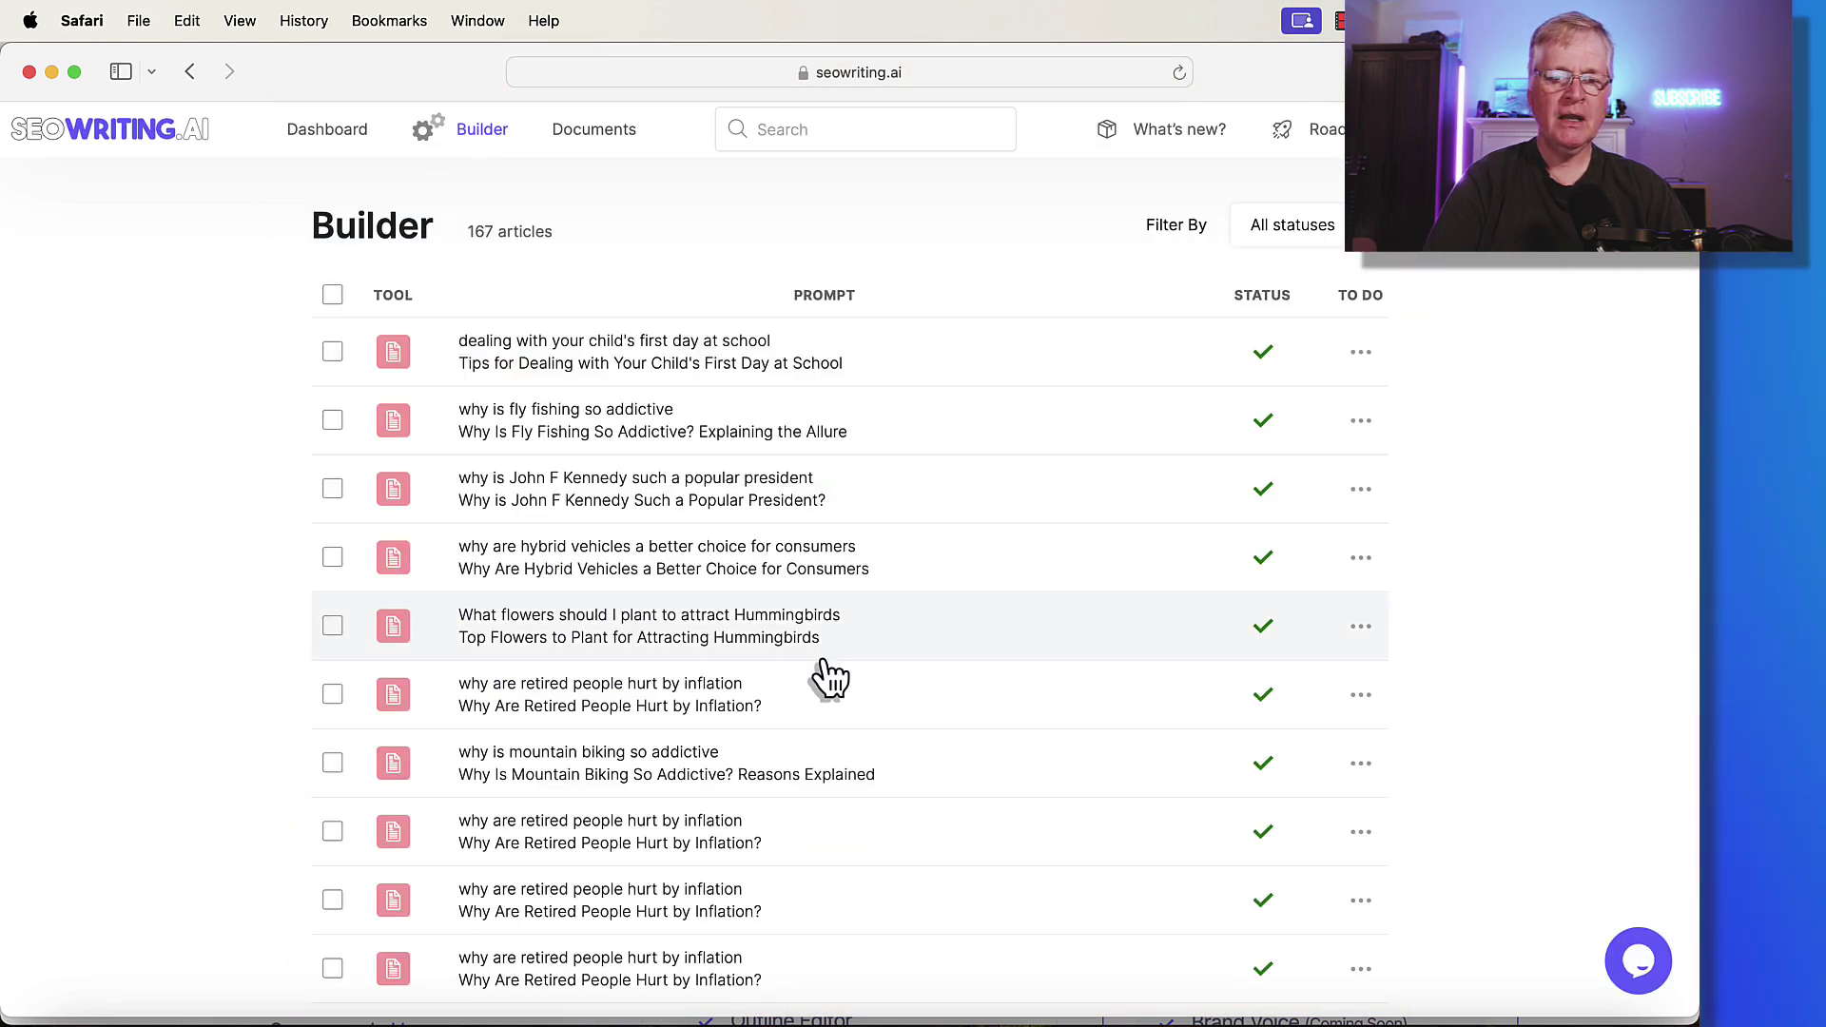
left_click(775, 639)
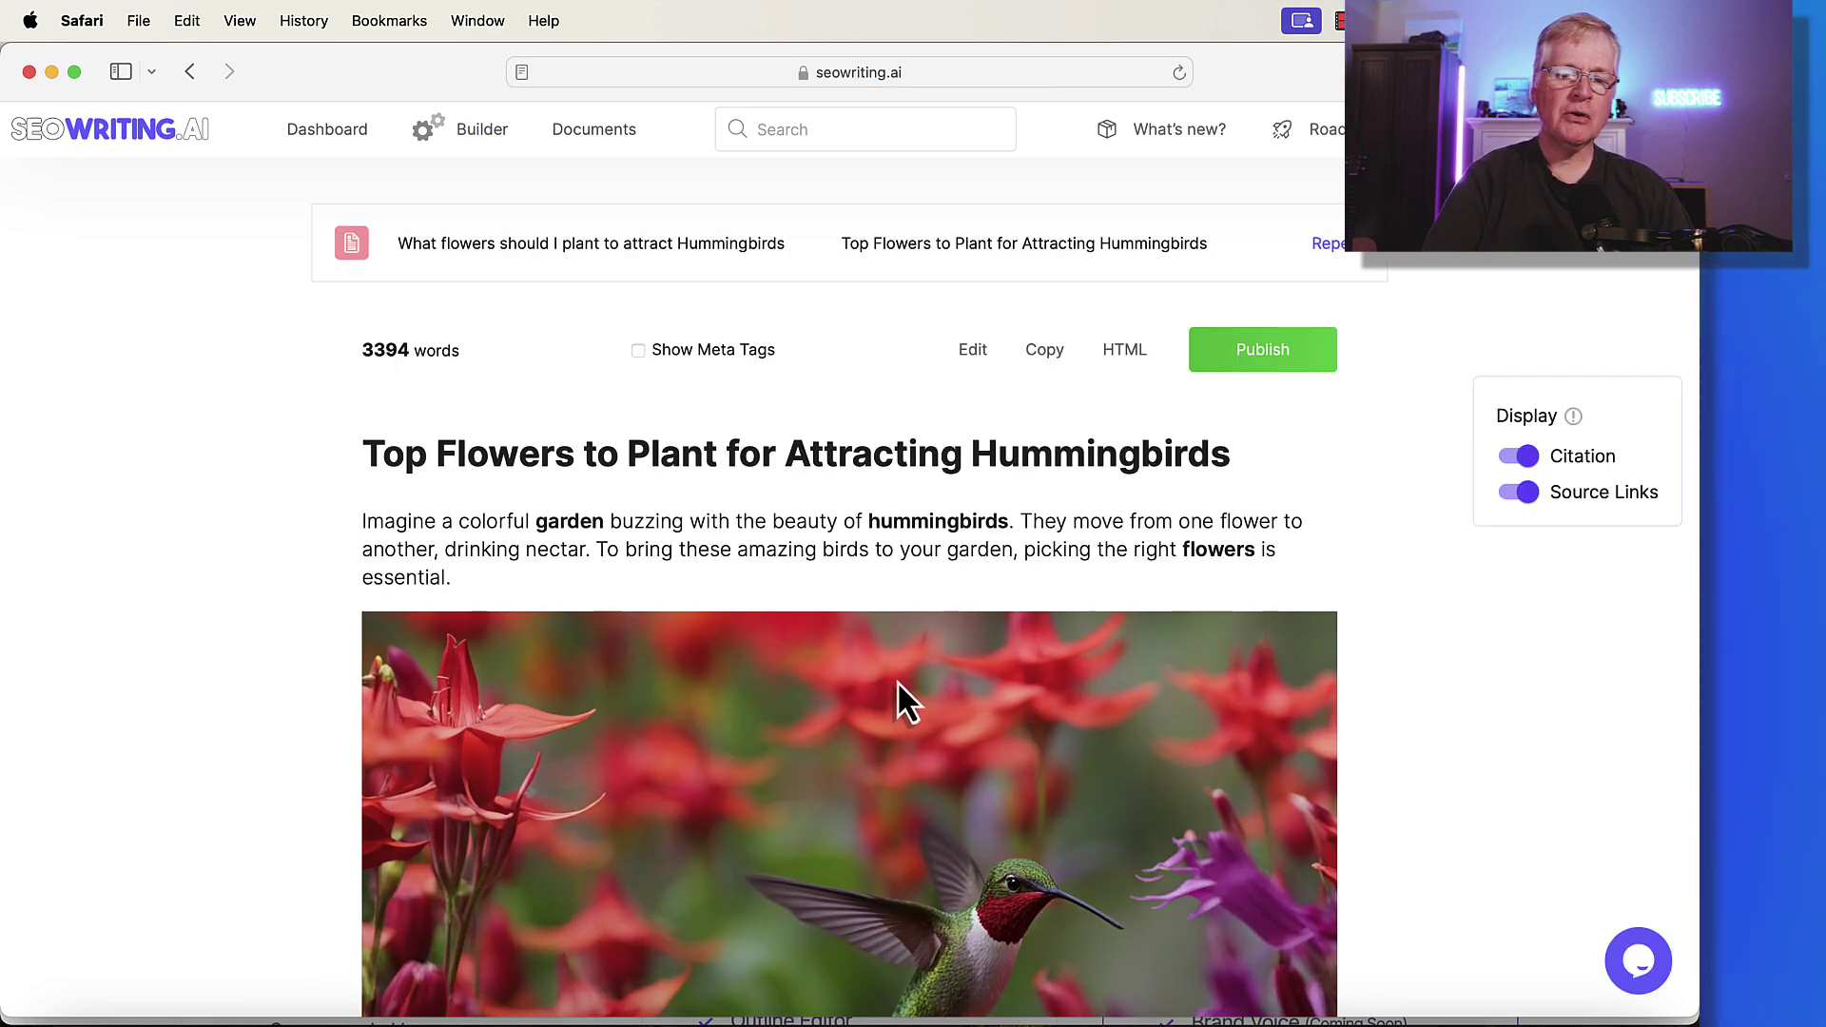
Read through the article's intro and select the Cardinal Flower through Hosta paragraphs.
scroll(636, 565, "down", 3)
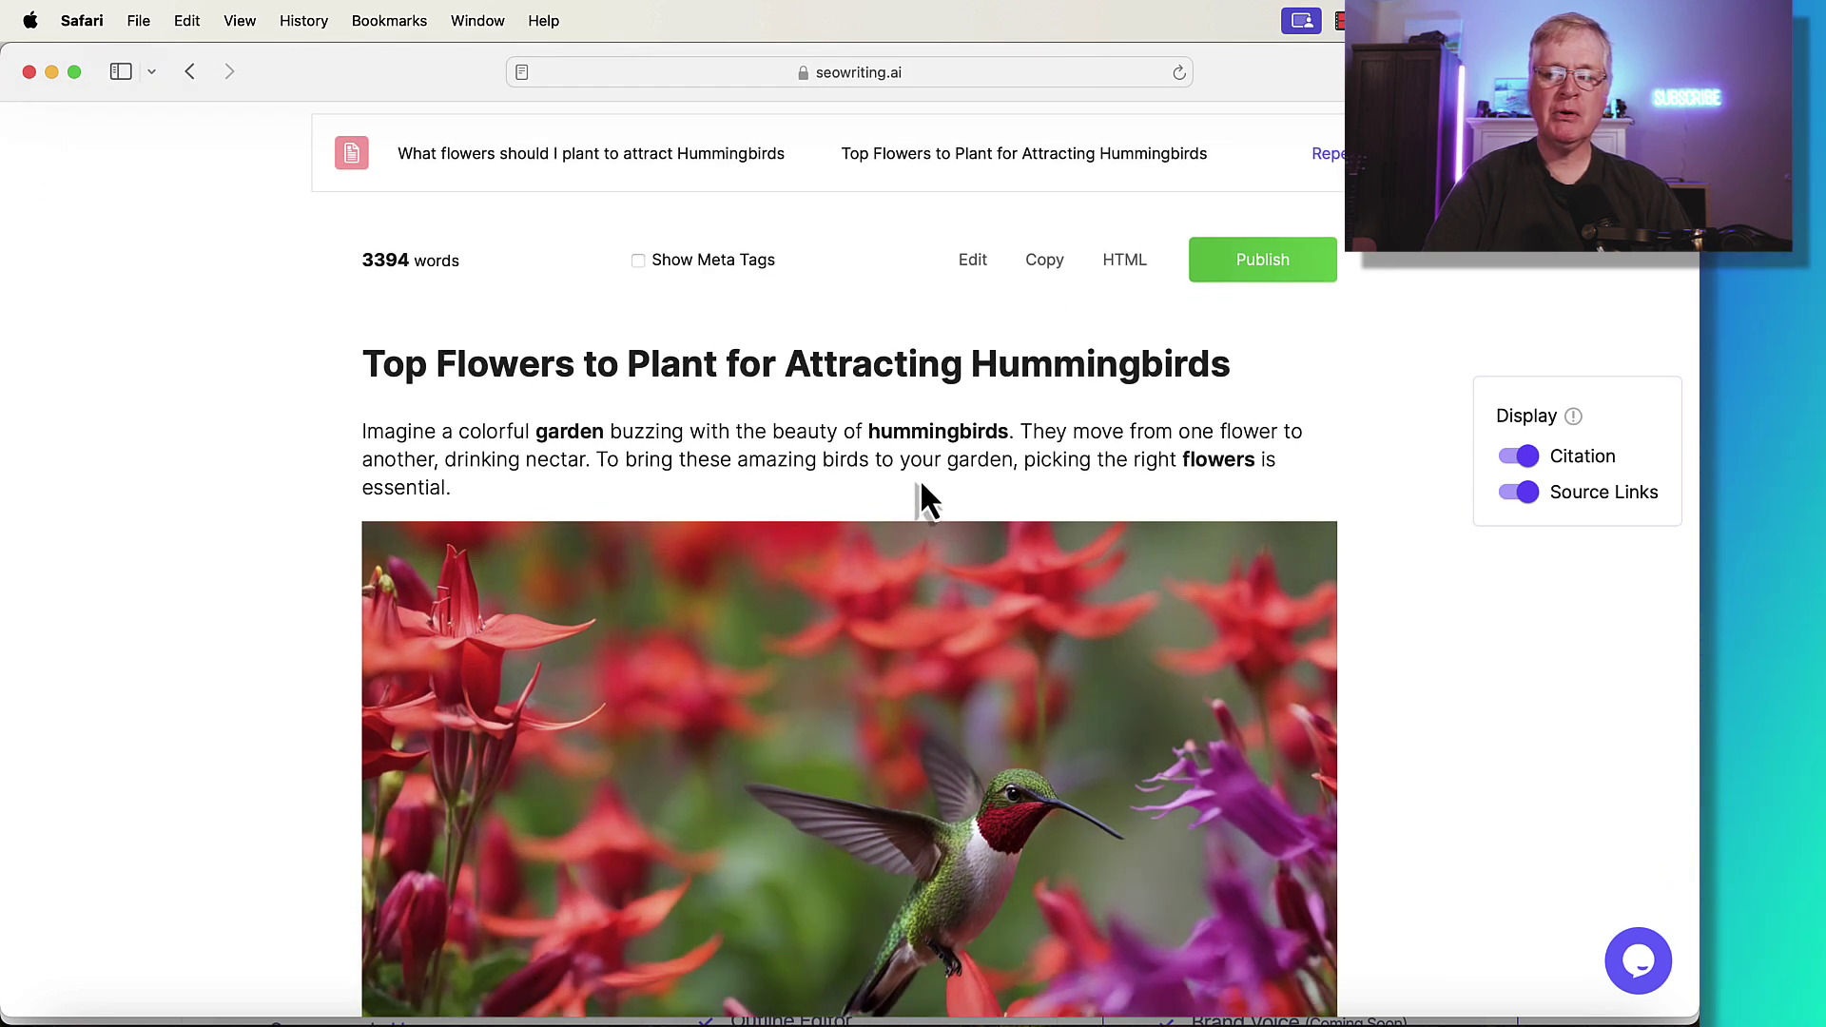
scroll(1027, 481, "down", 2)
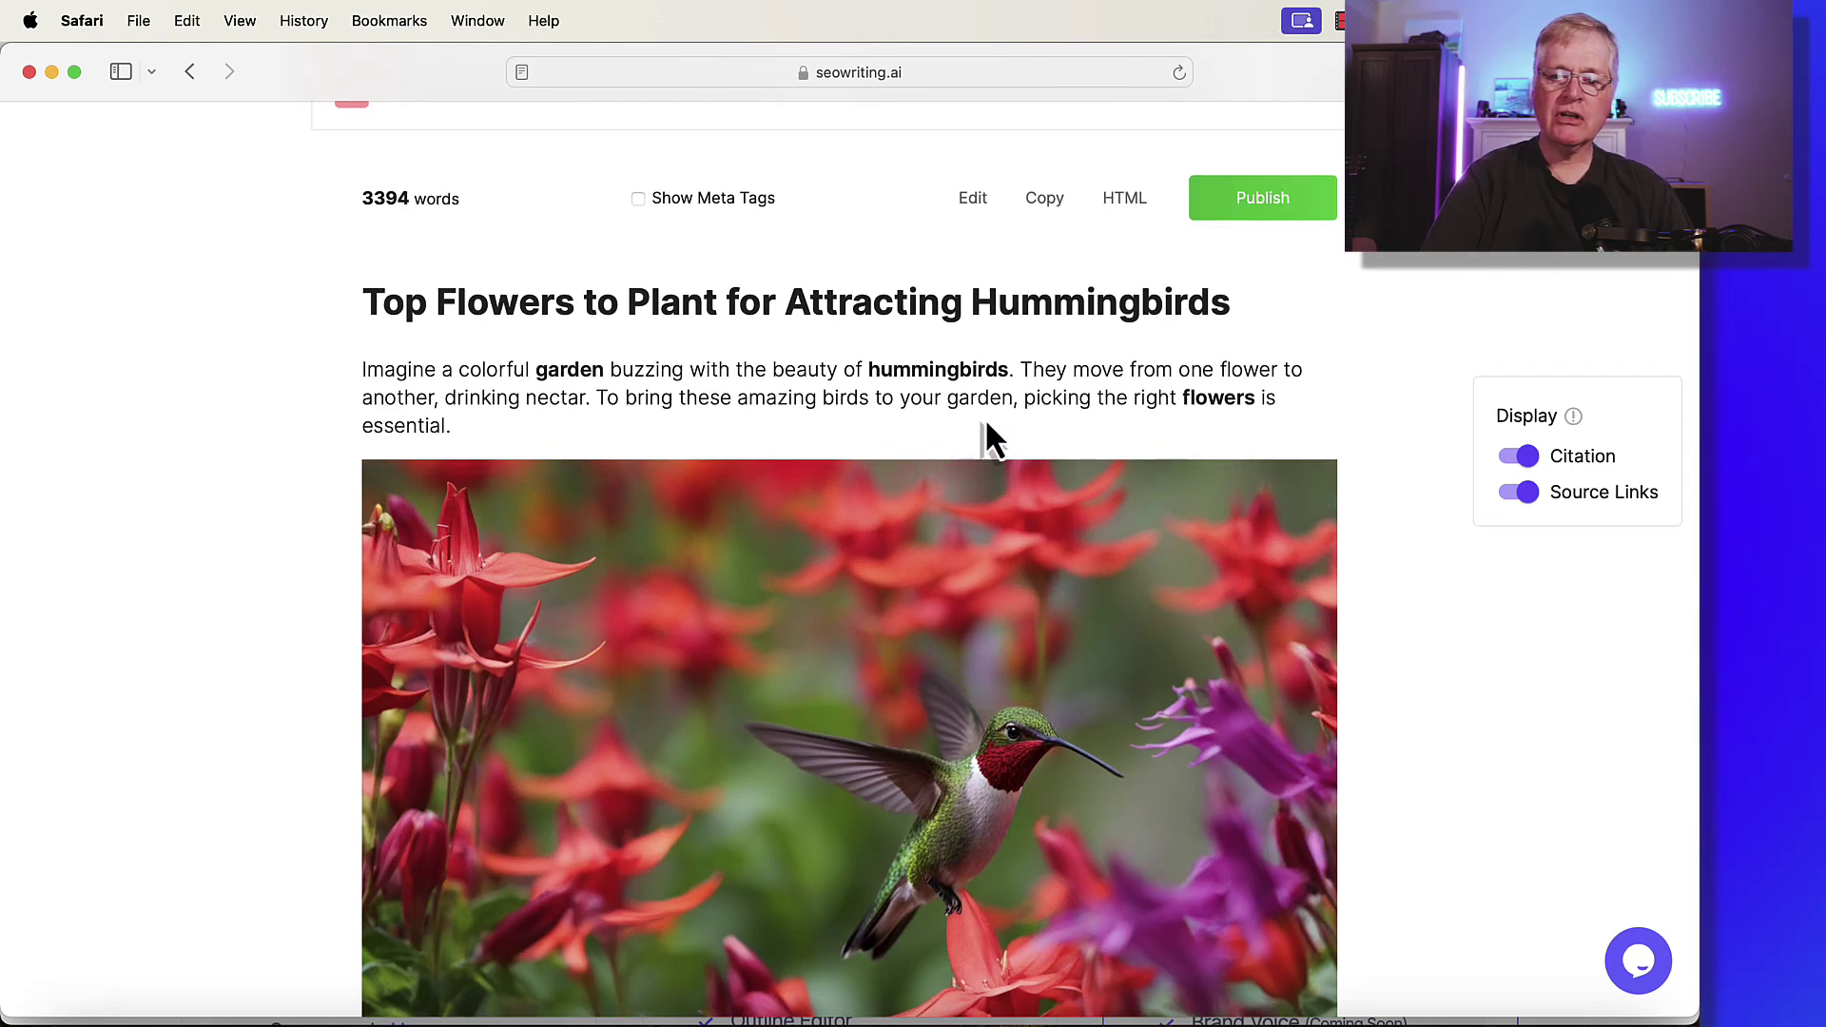
scroll(985, 419, "down", 1)
scroll(984, 419, "down", 10)
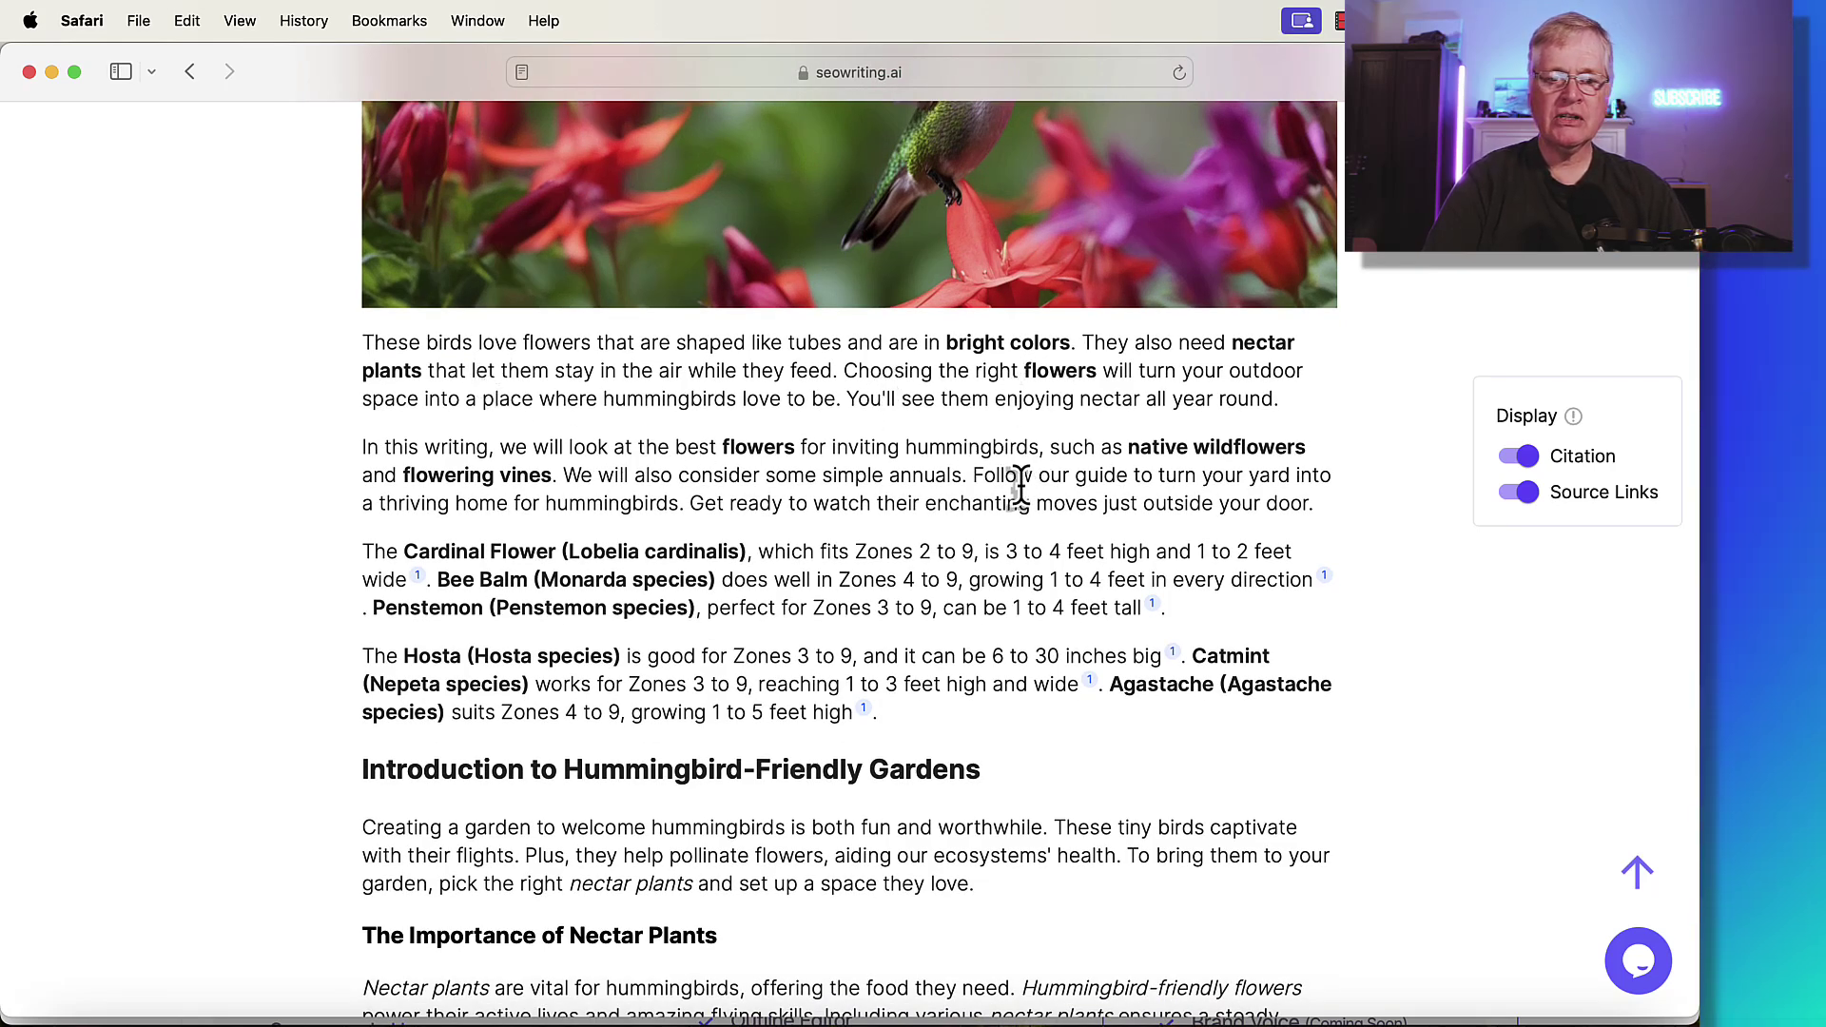
scroll(995, 507, "down", 1)
scroll(995, 507, "down", 2)
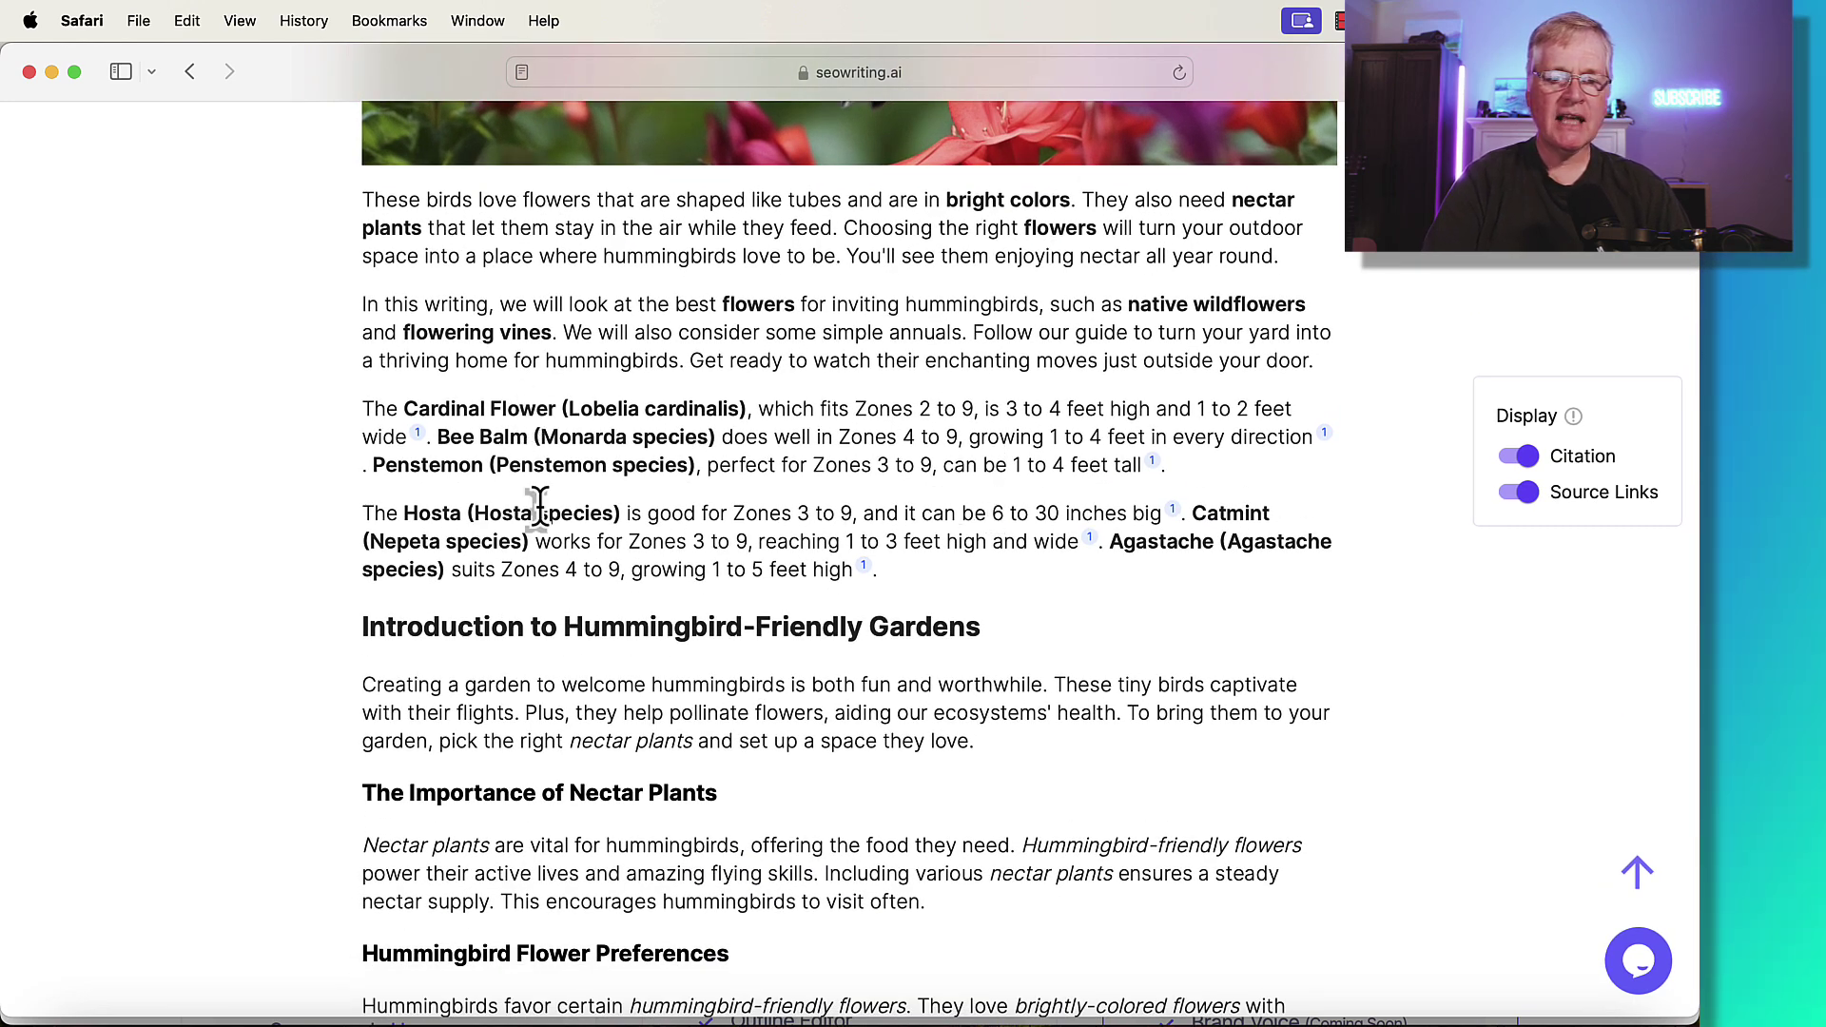
left_click_drag(362, 407, 889, 566)
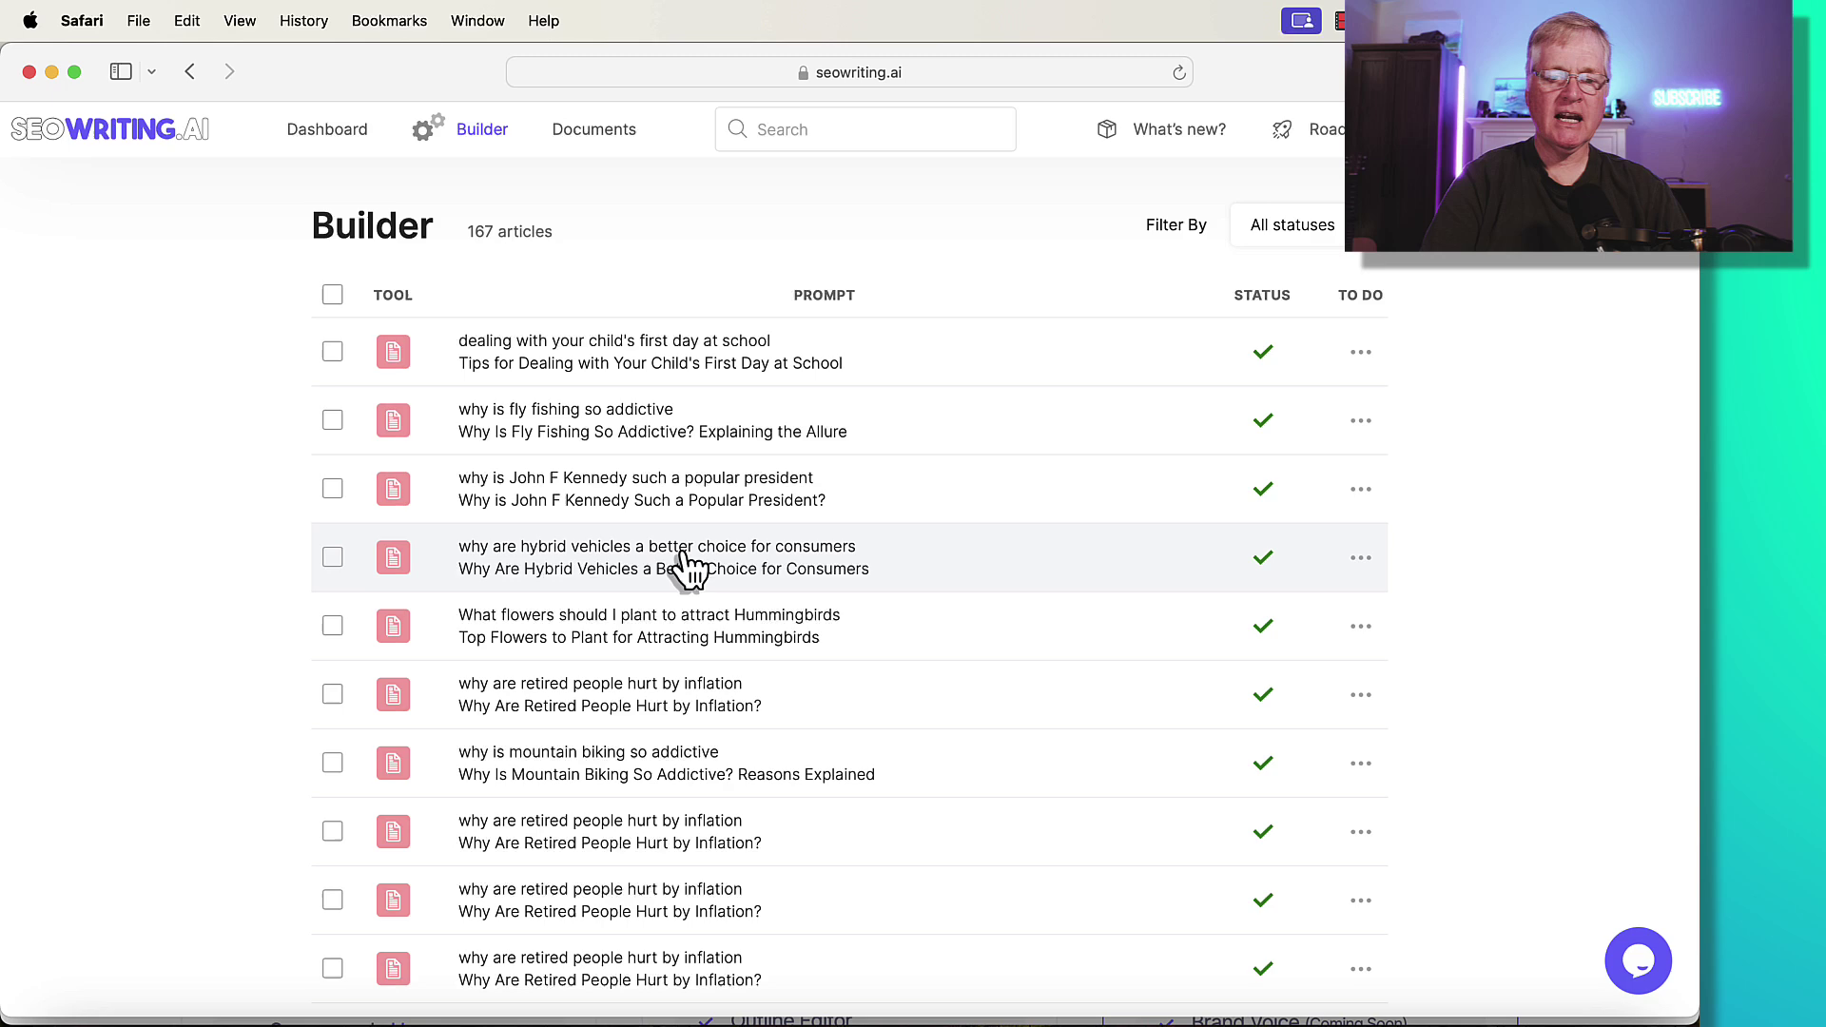
left_click(686, 567)
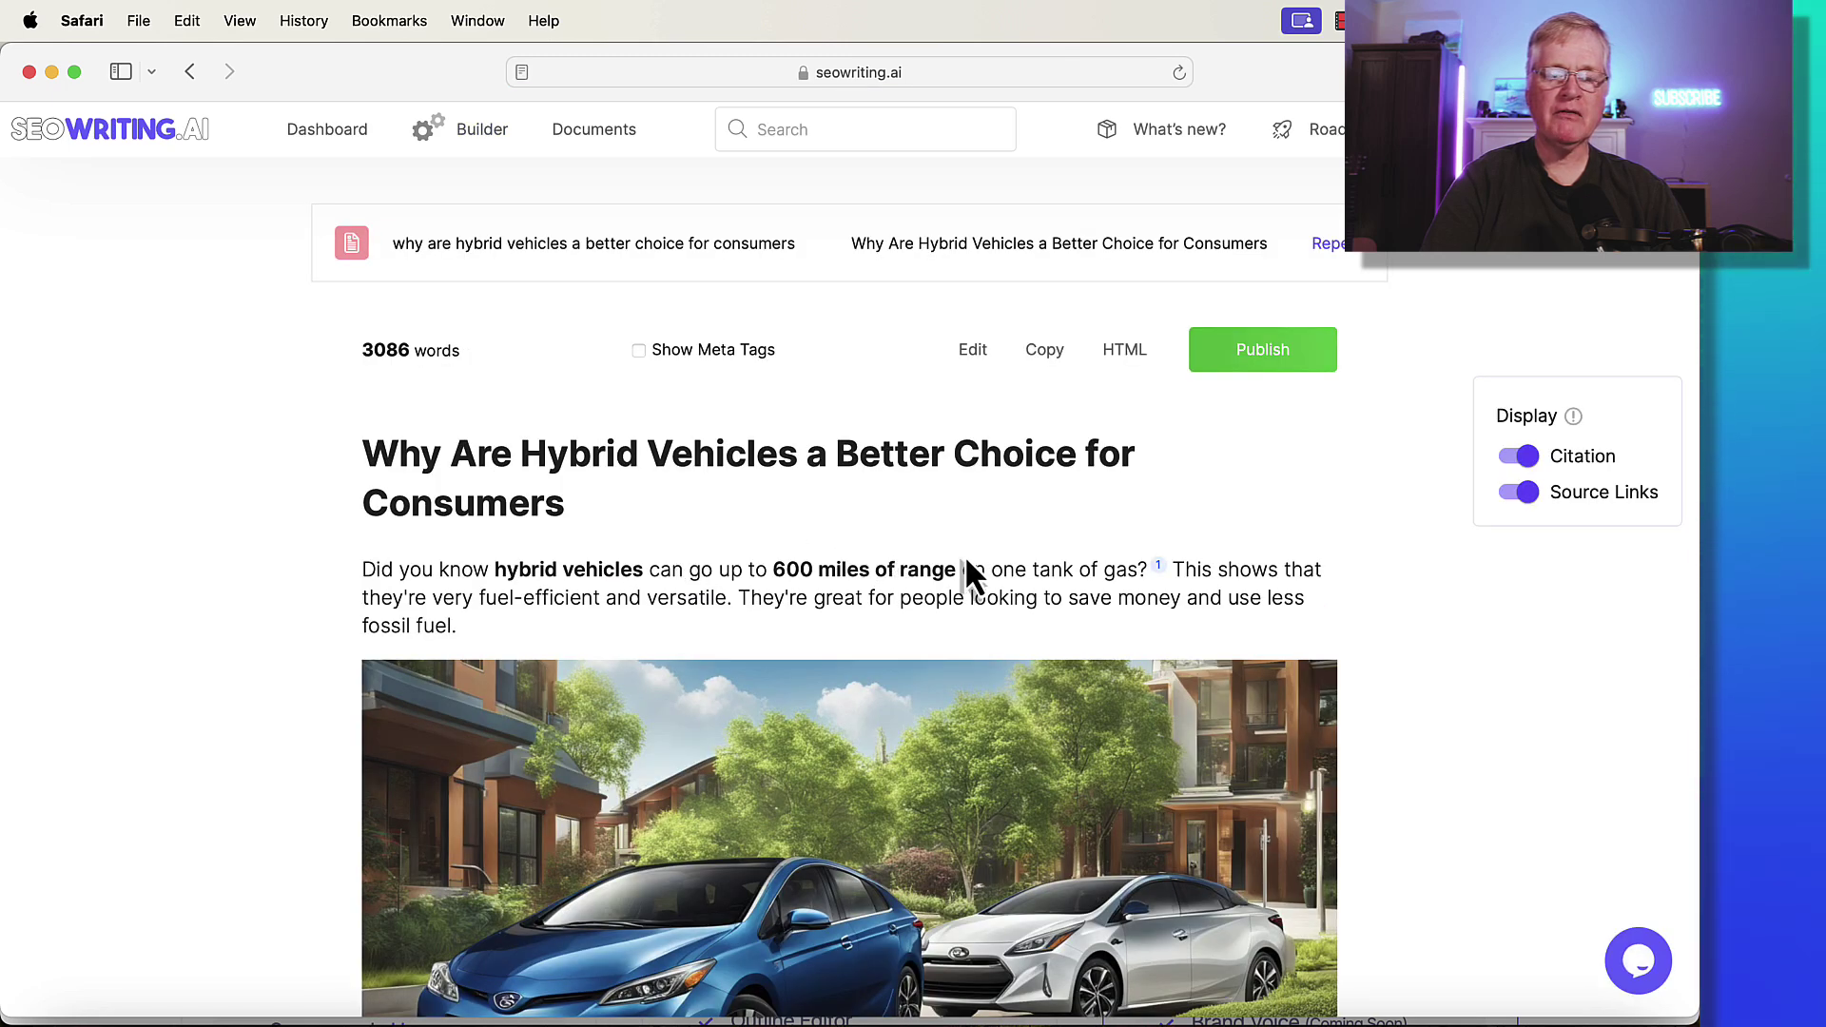
scroll(1088, 584, "down", 3)
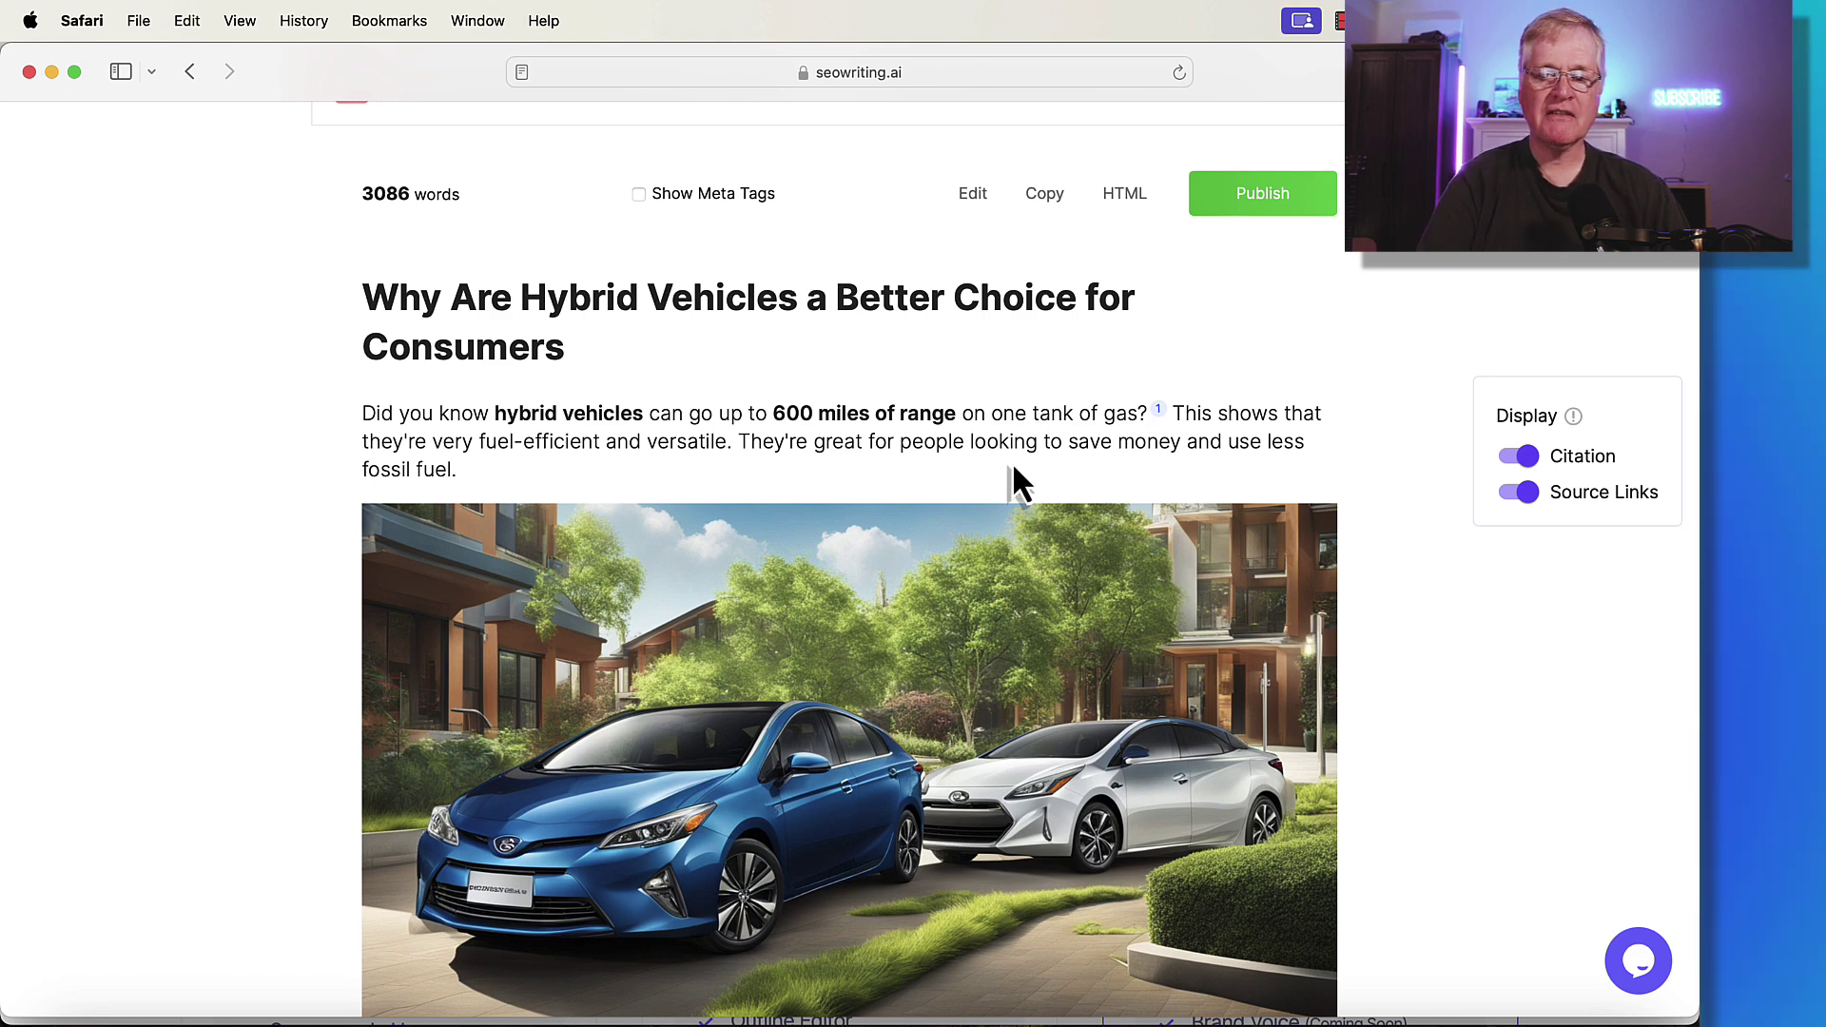
scroll(1013, 471, "down", 6)
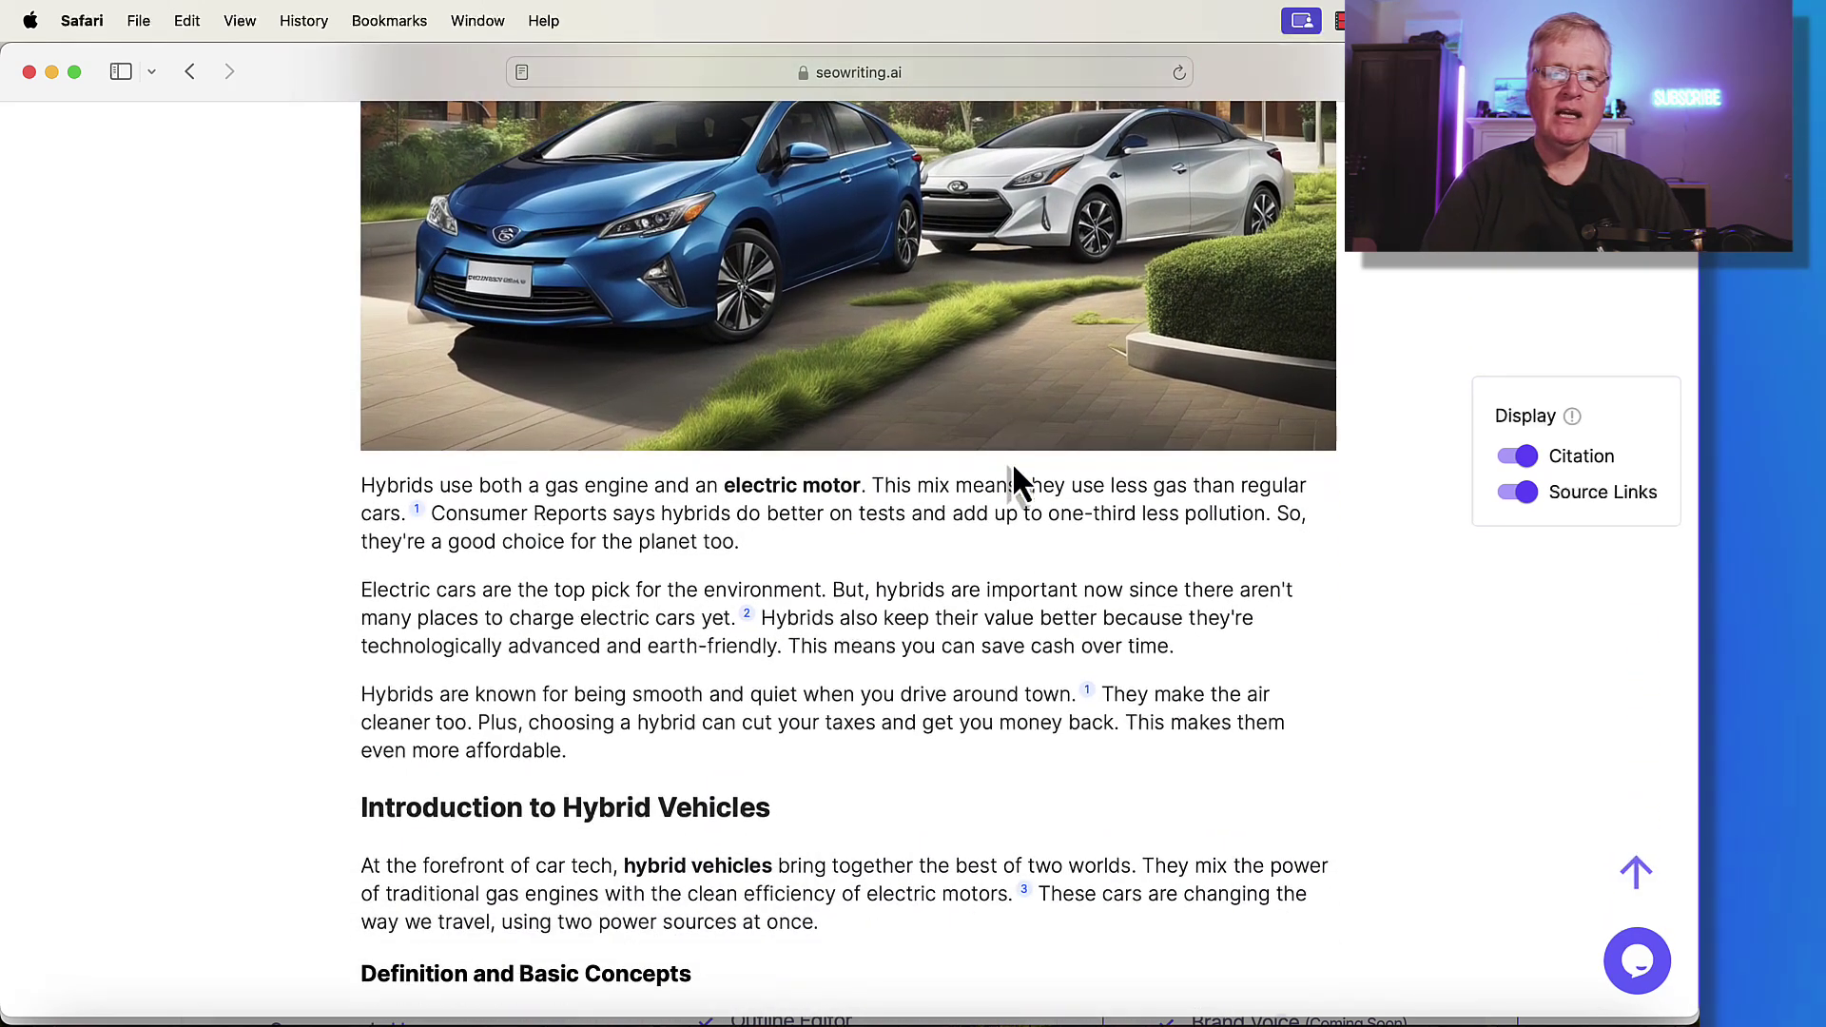
scroll(1012, 460, "down", 1)
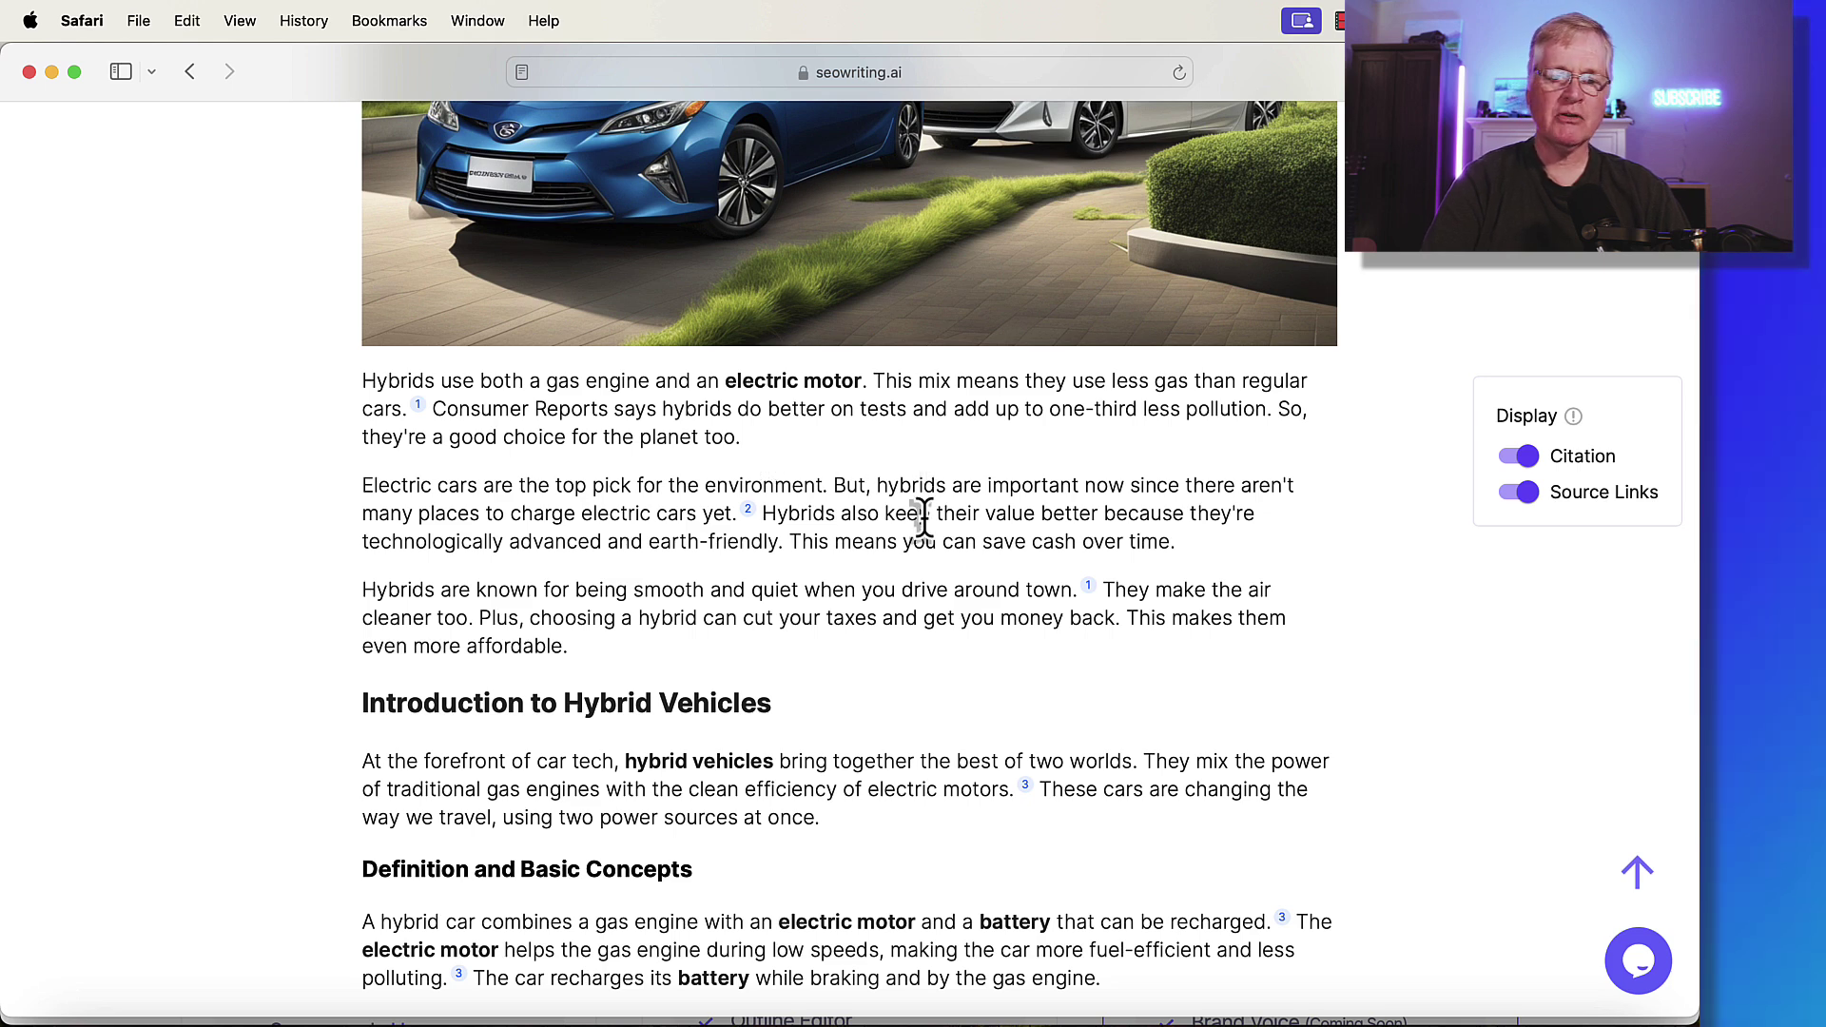
scroll(928, 518, "down", 1)
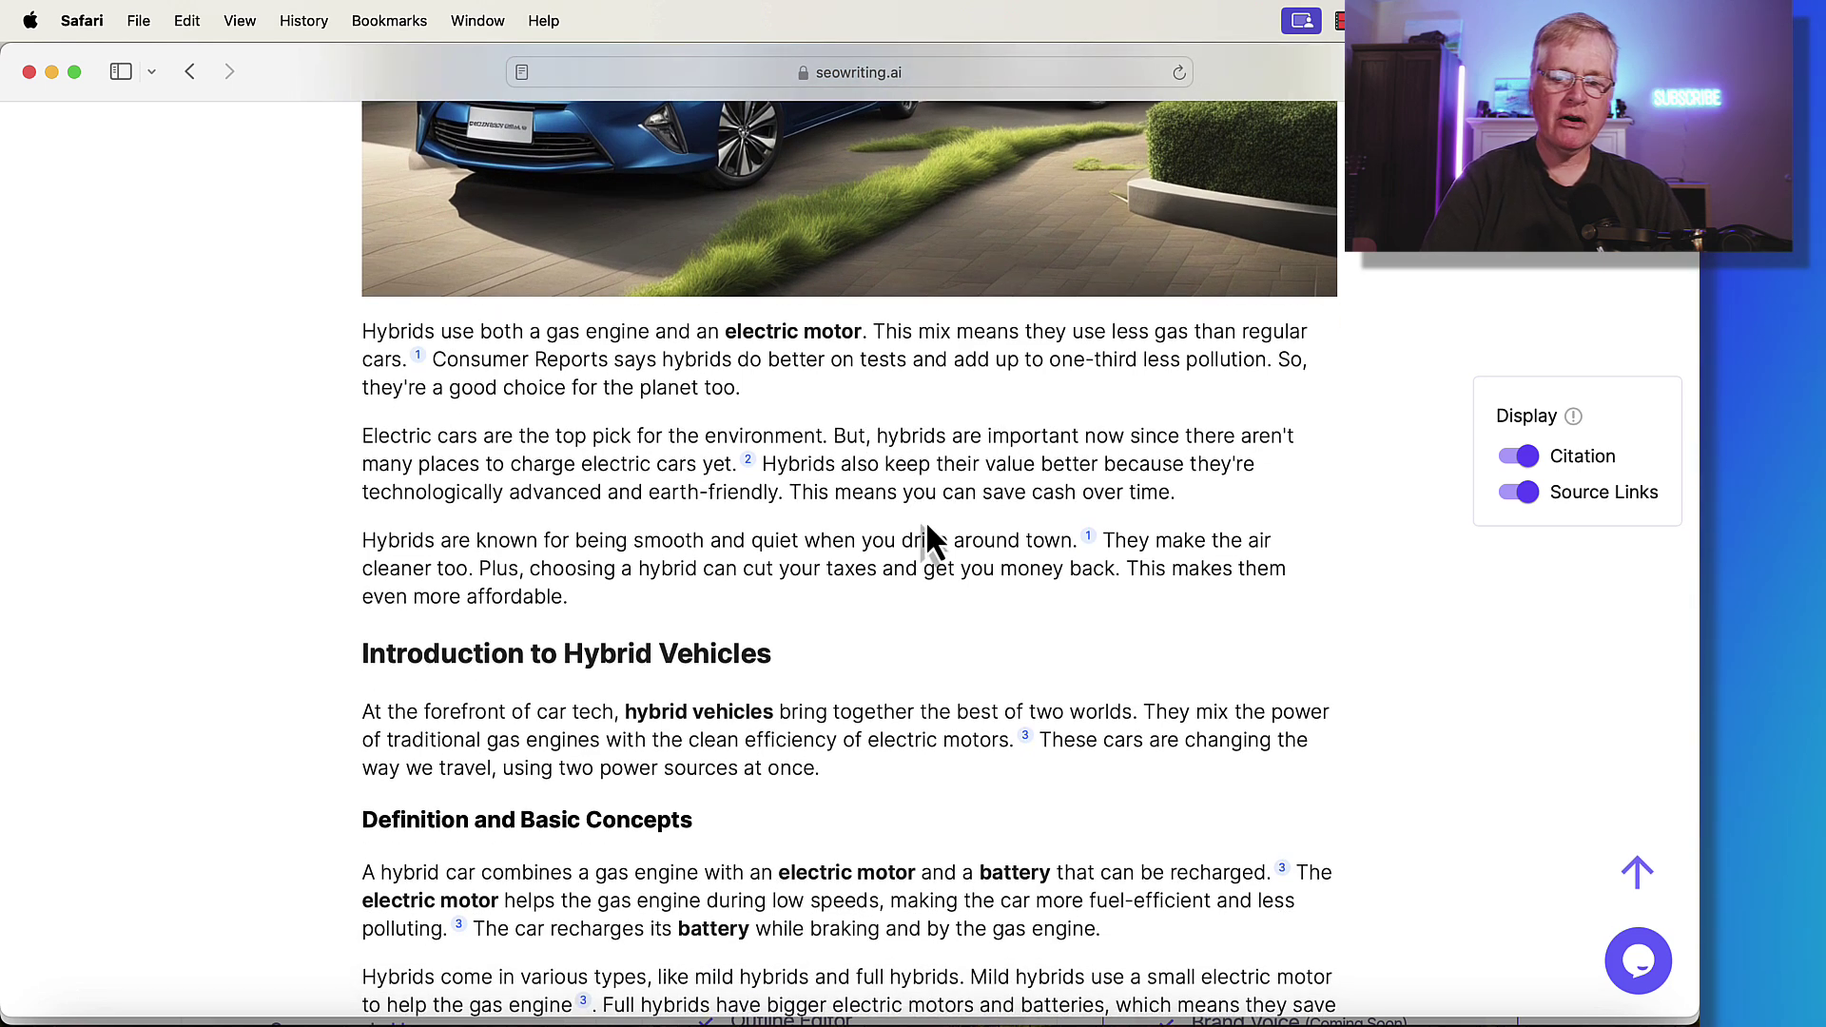
scroll(911, 558, "down", 3)
scroll(913, 561, "down", 8)
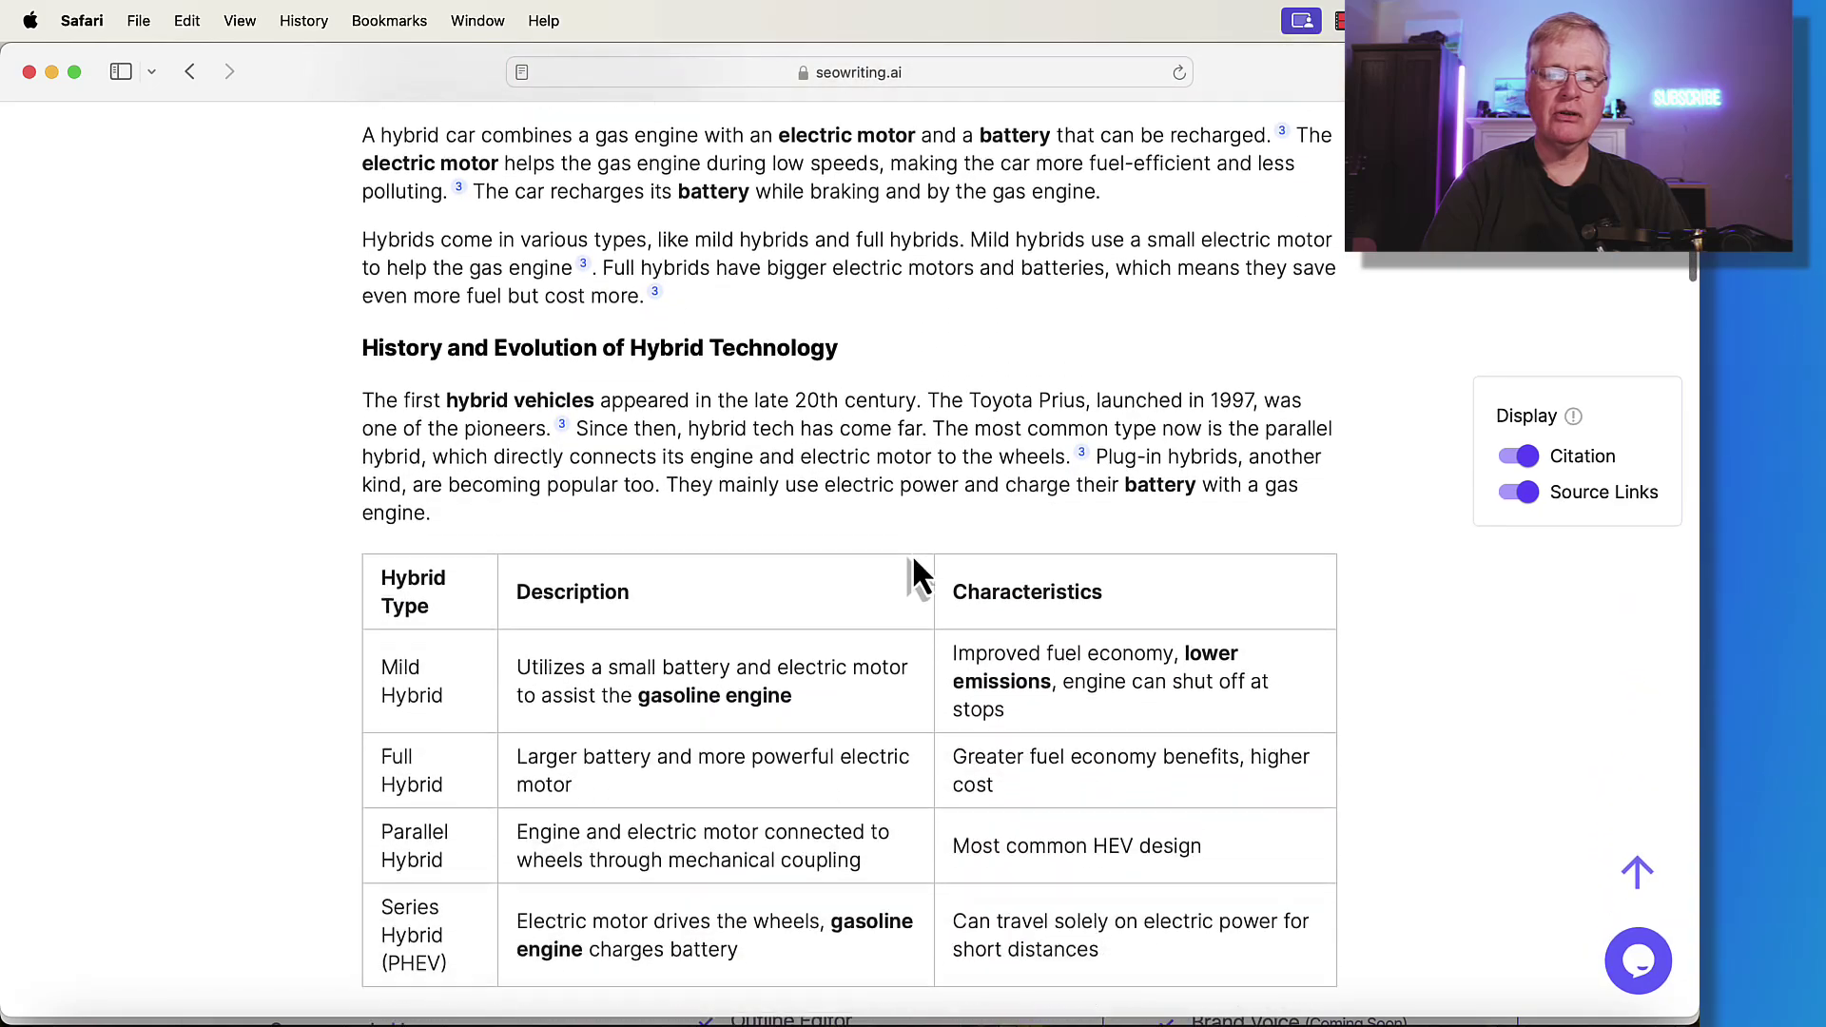
scroll(911, 561, "down", 15)
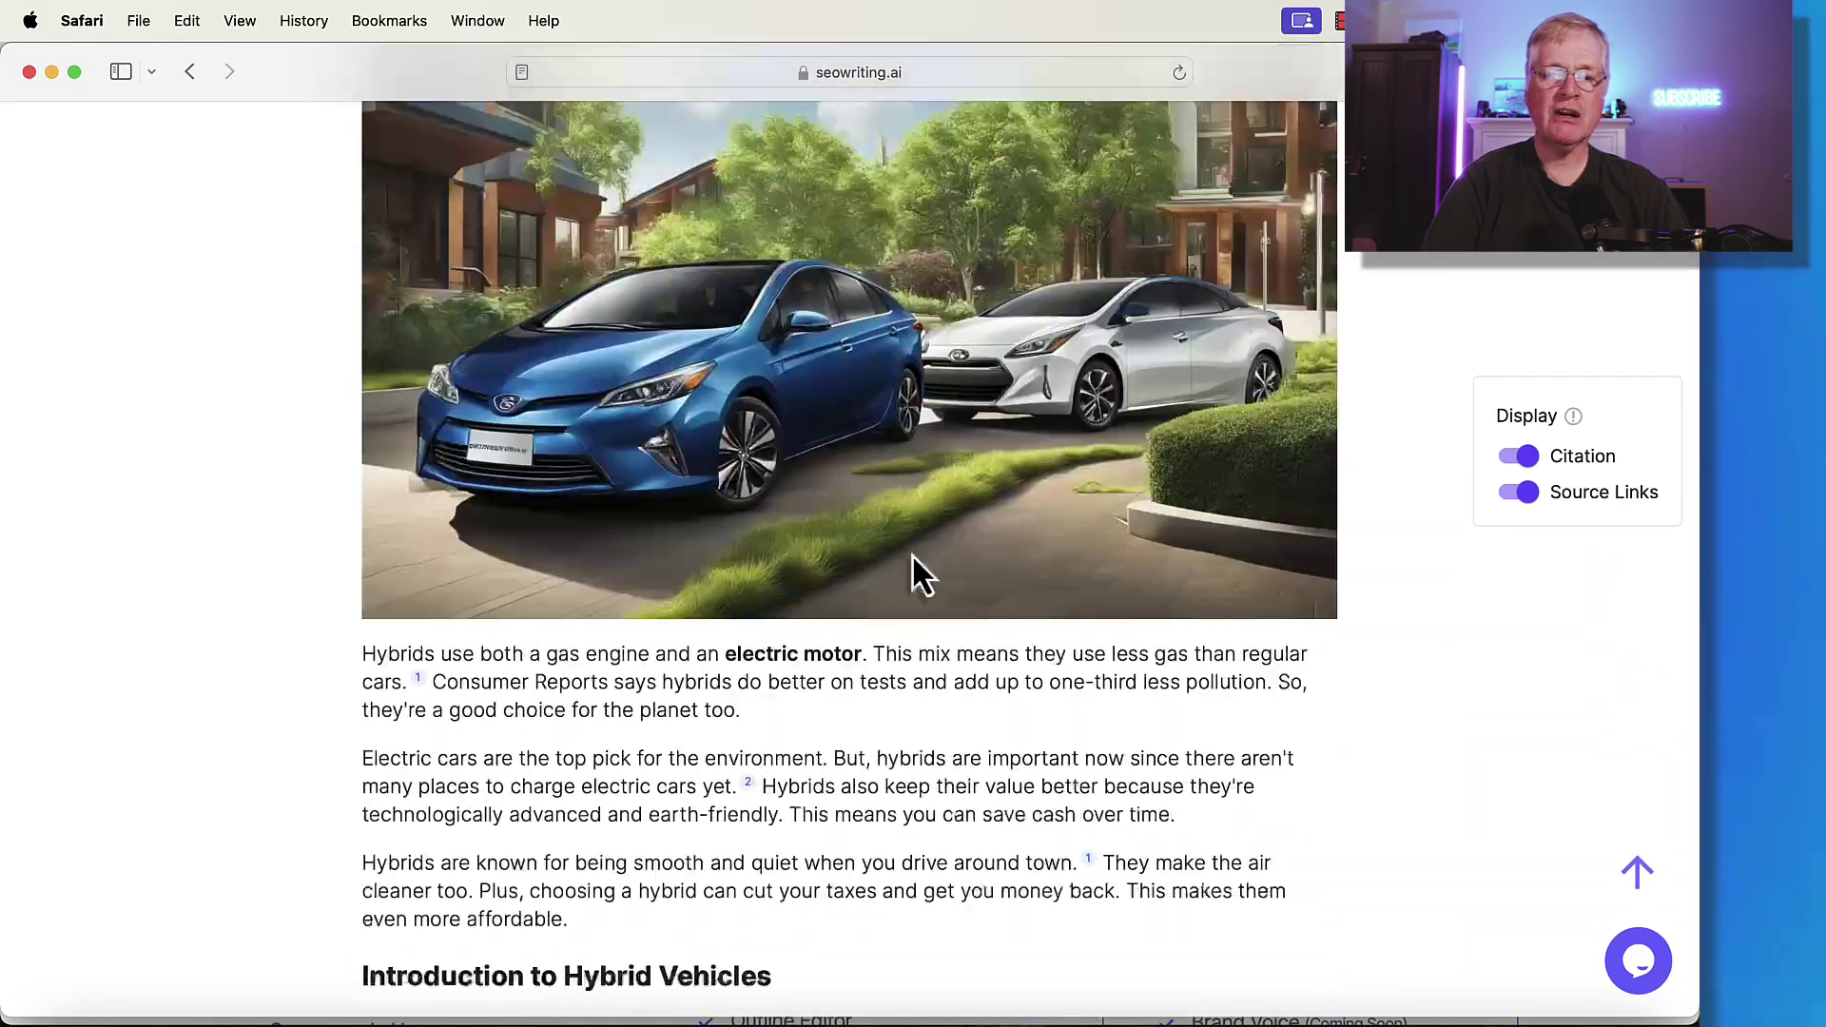
scroll(911, 561, "up", 6)
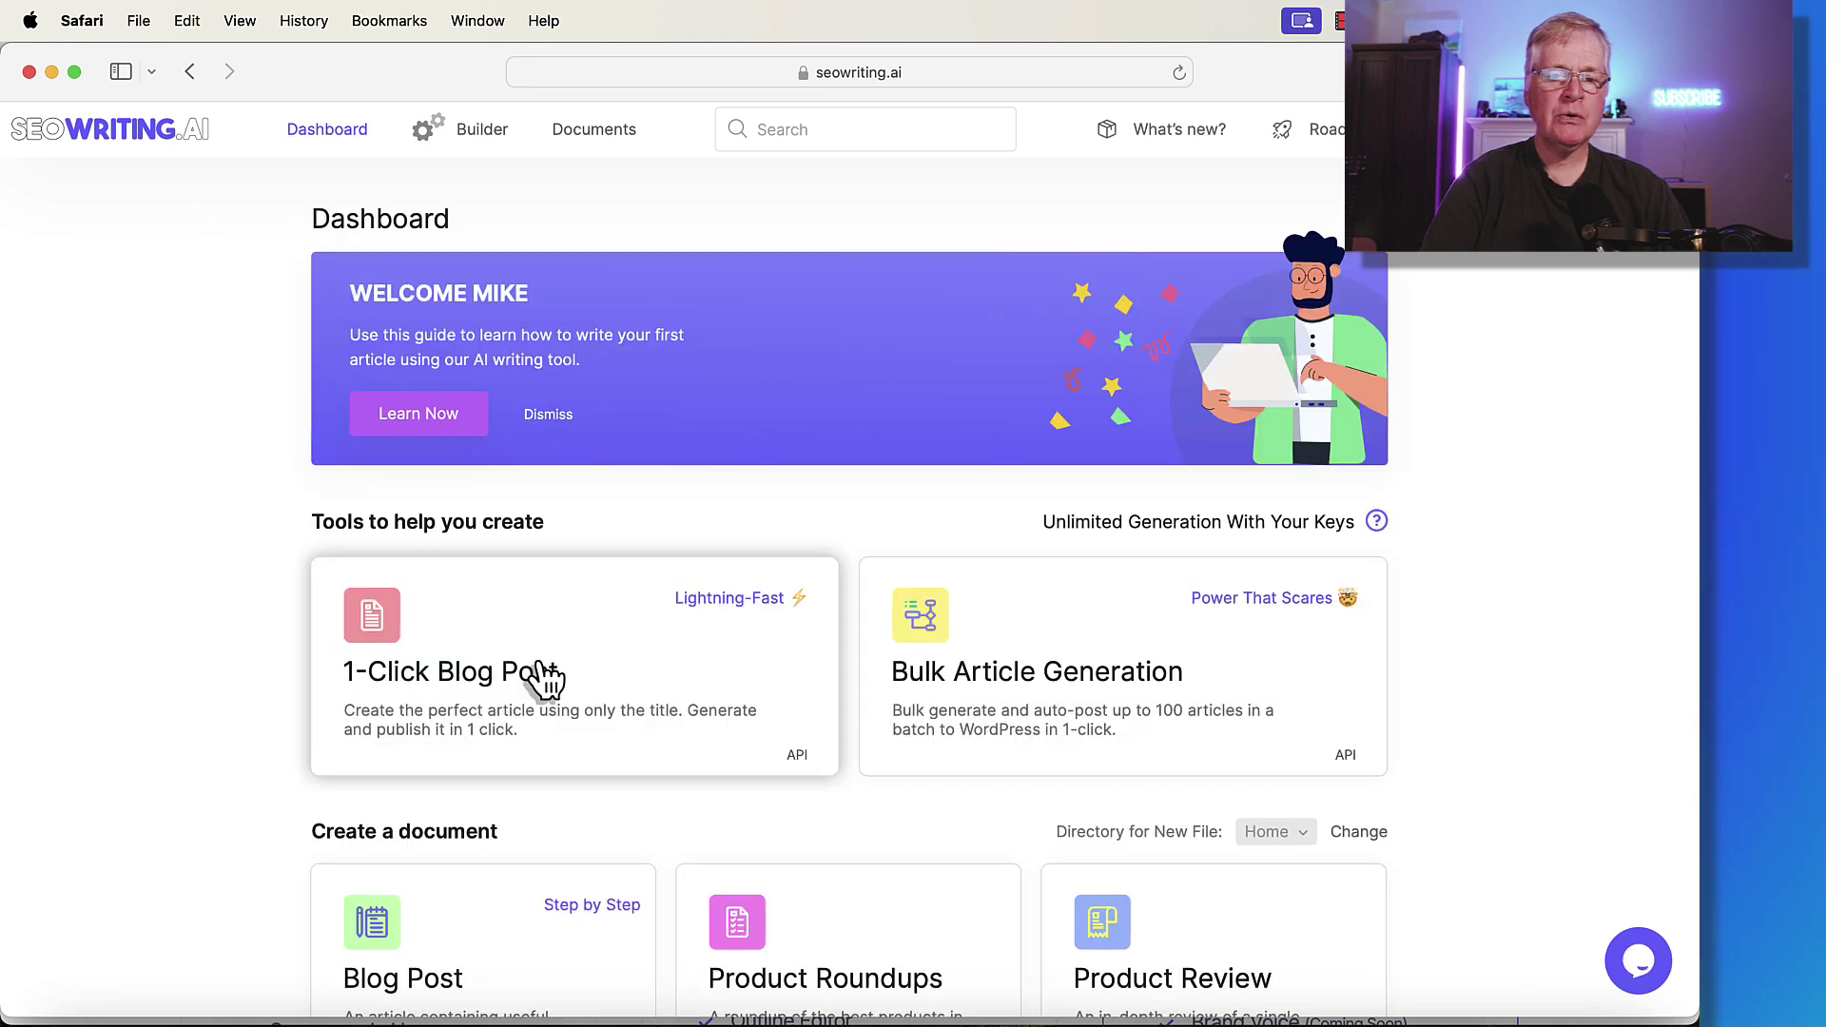
Start a new 1-Click Blog Post and load the Quotation hook preset (188/500).
left_click(538, 683)
scroll(957, 751, "down", 12)
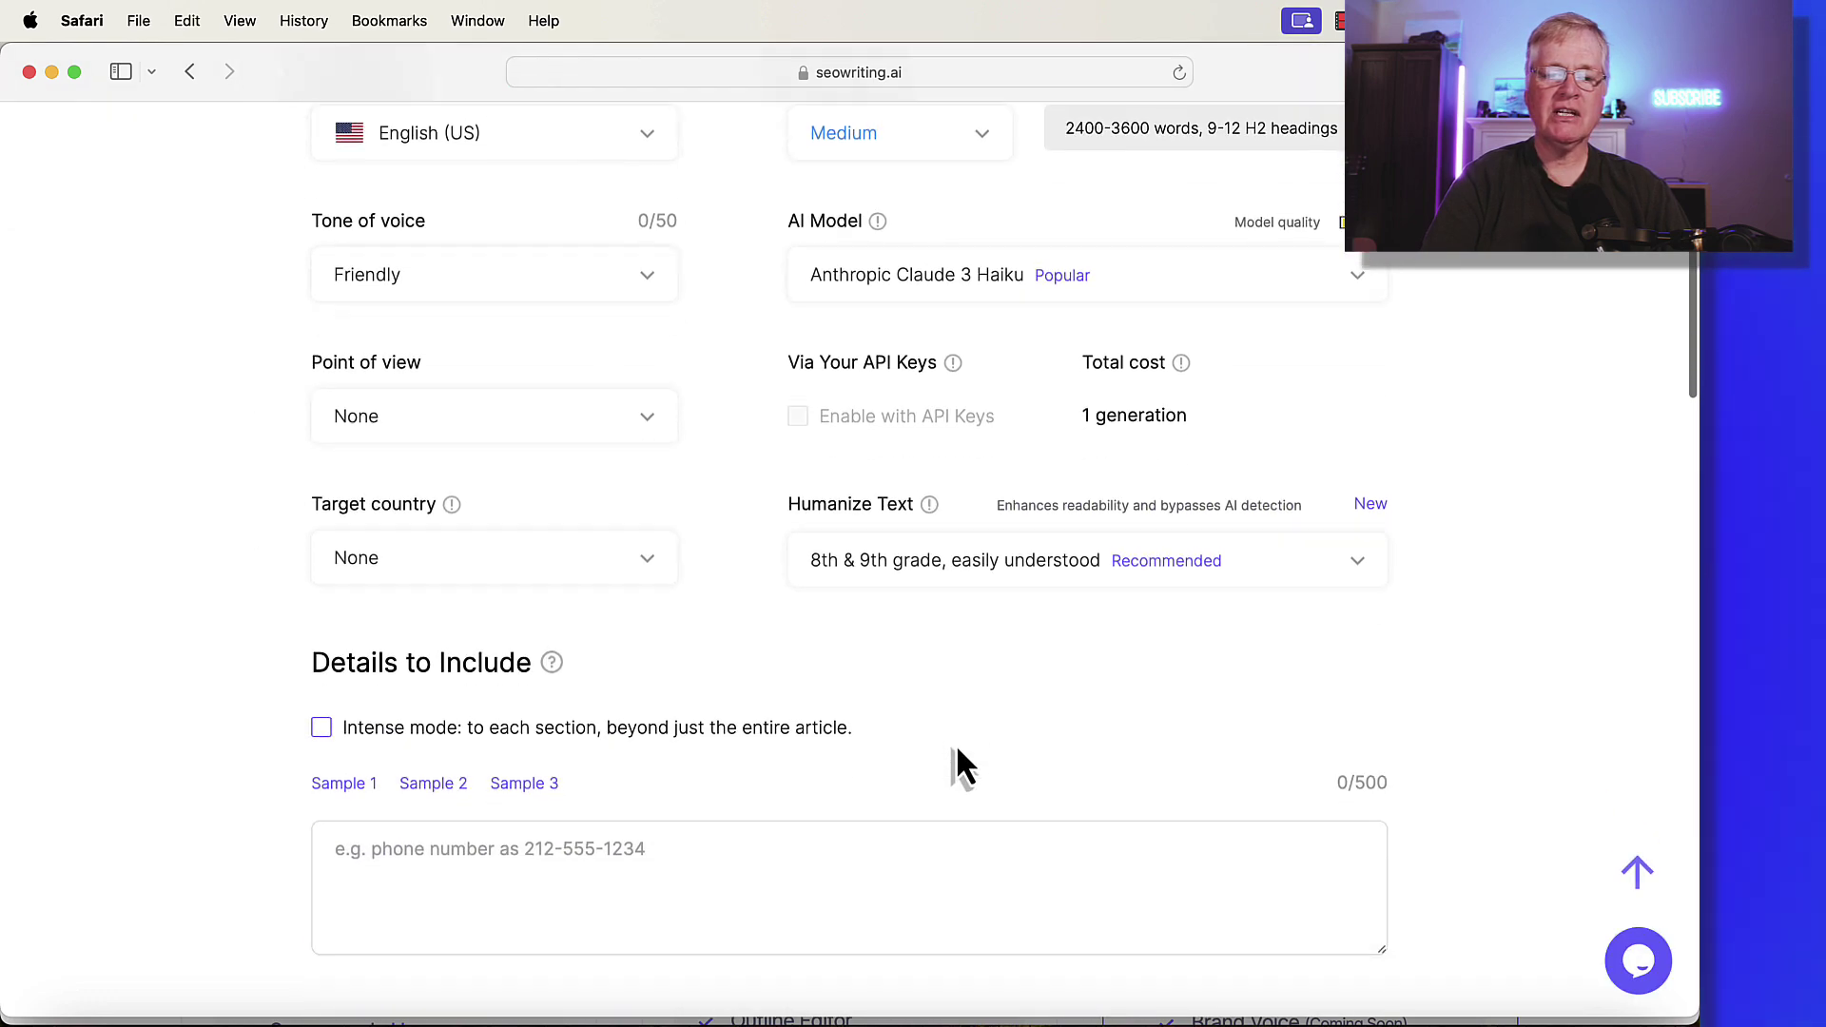
scroll(955, 744, "down", 12)
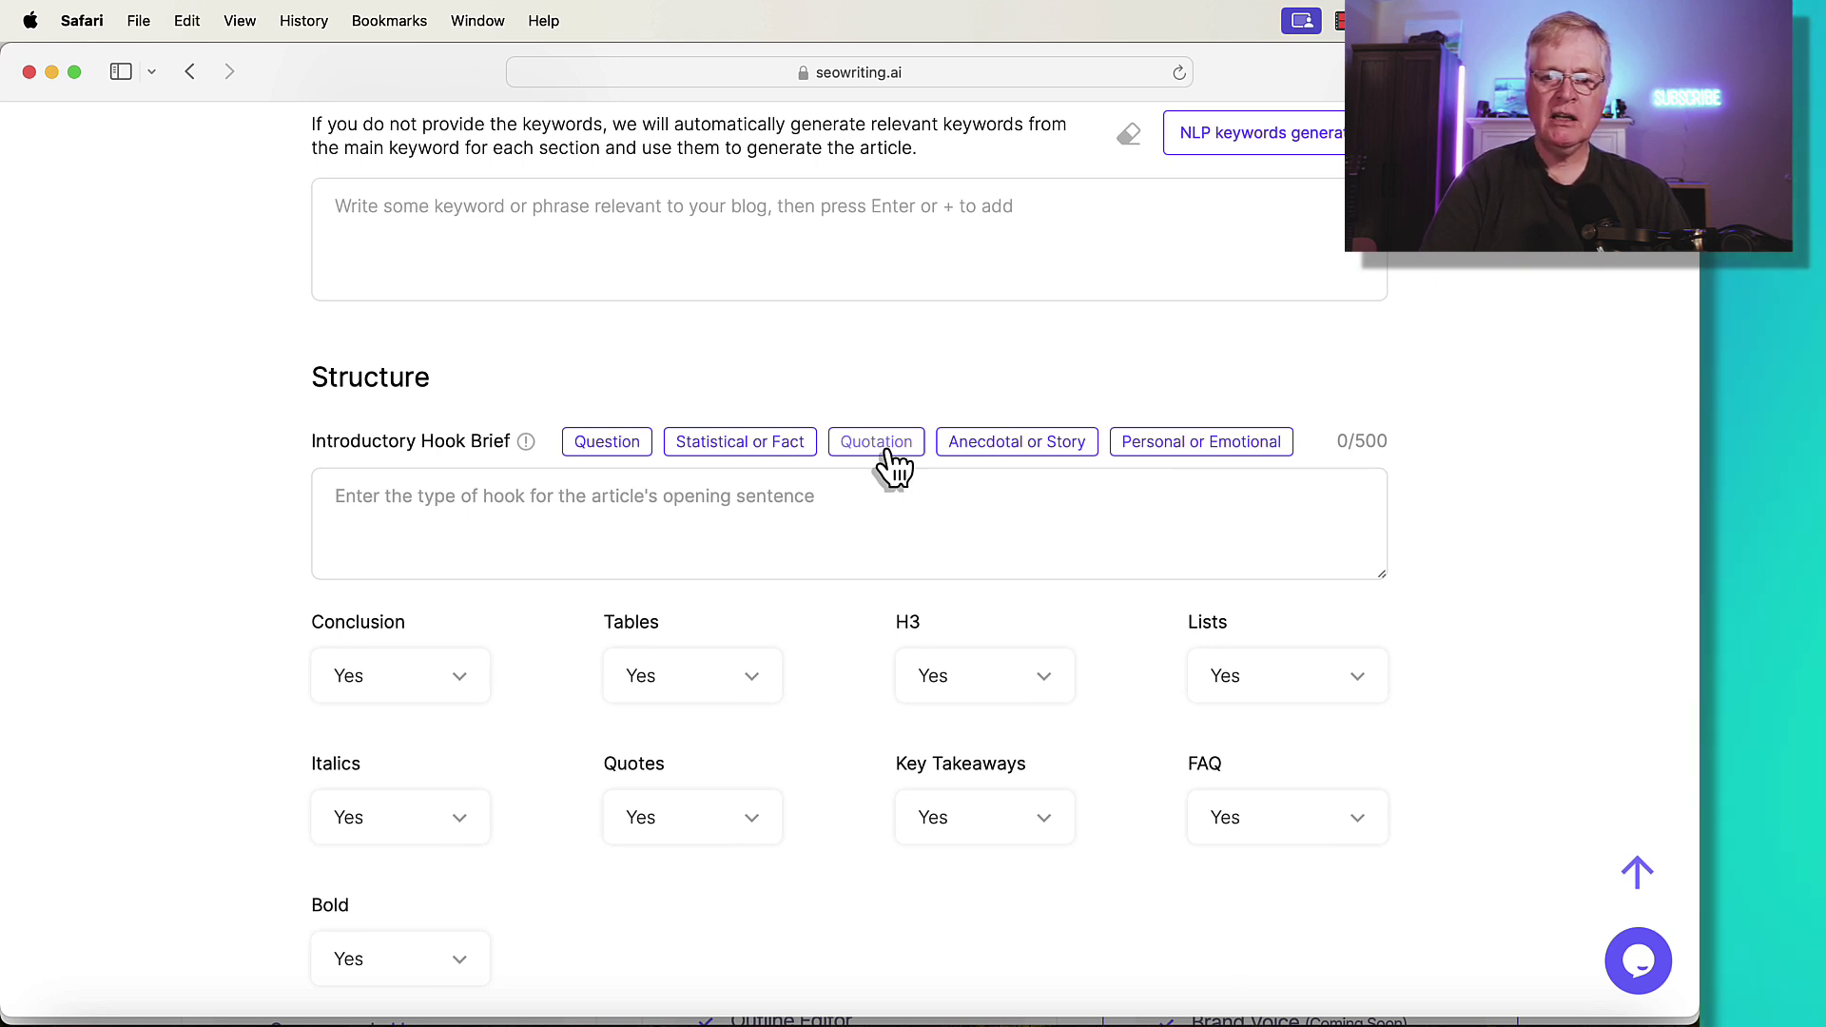
left_click(885, 450)
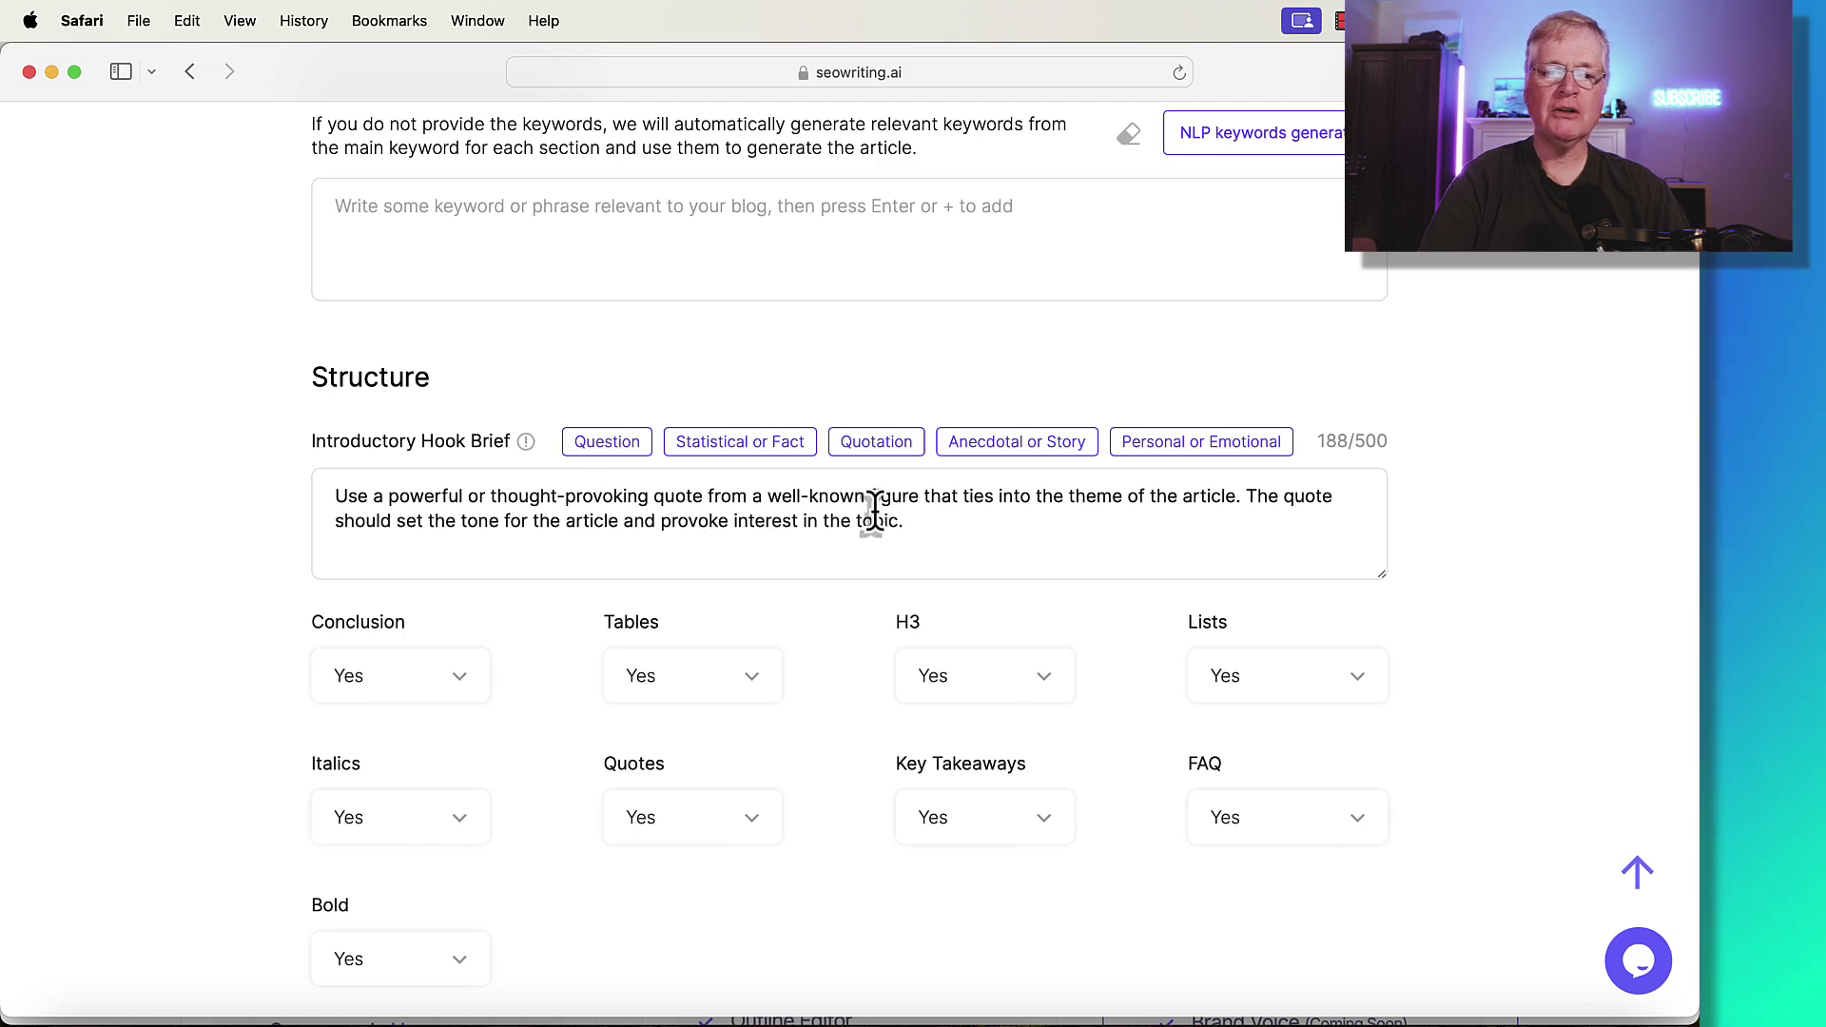
Open 'Why is John F Kennedy Such a Popular President?' from the Builder list.
scroll(874, 511, "up", 15)
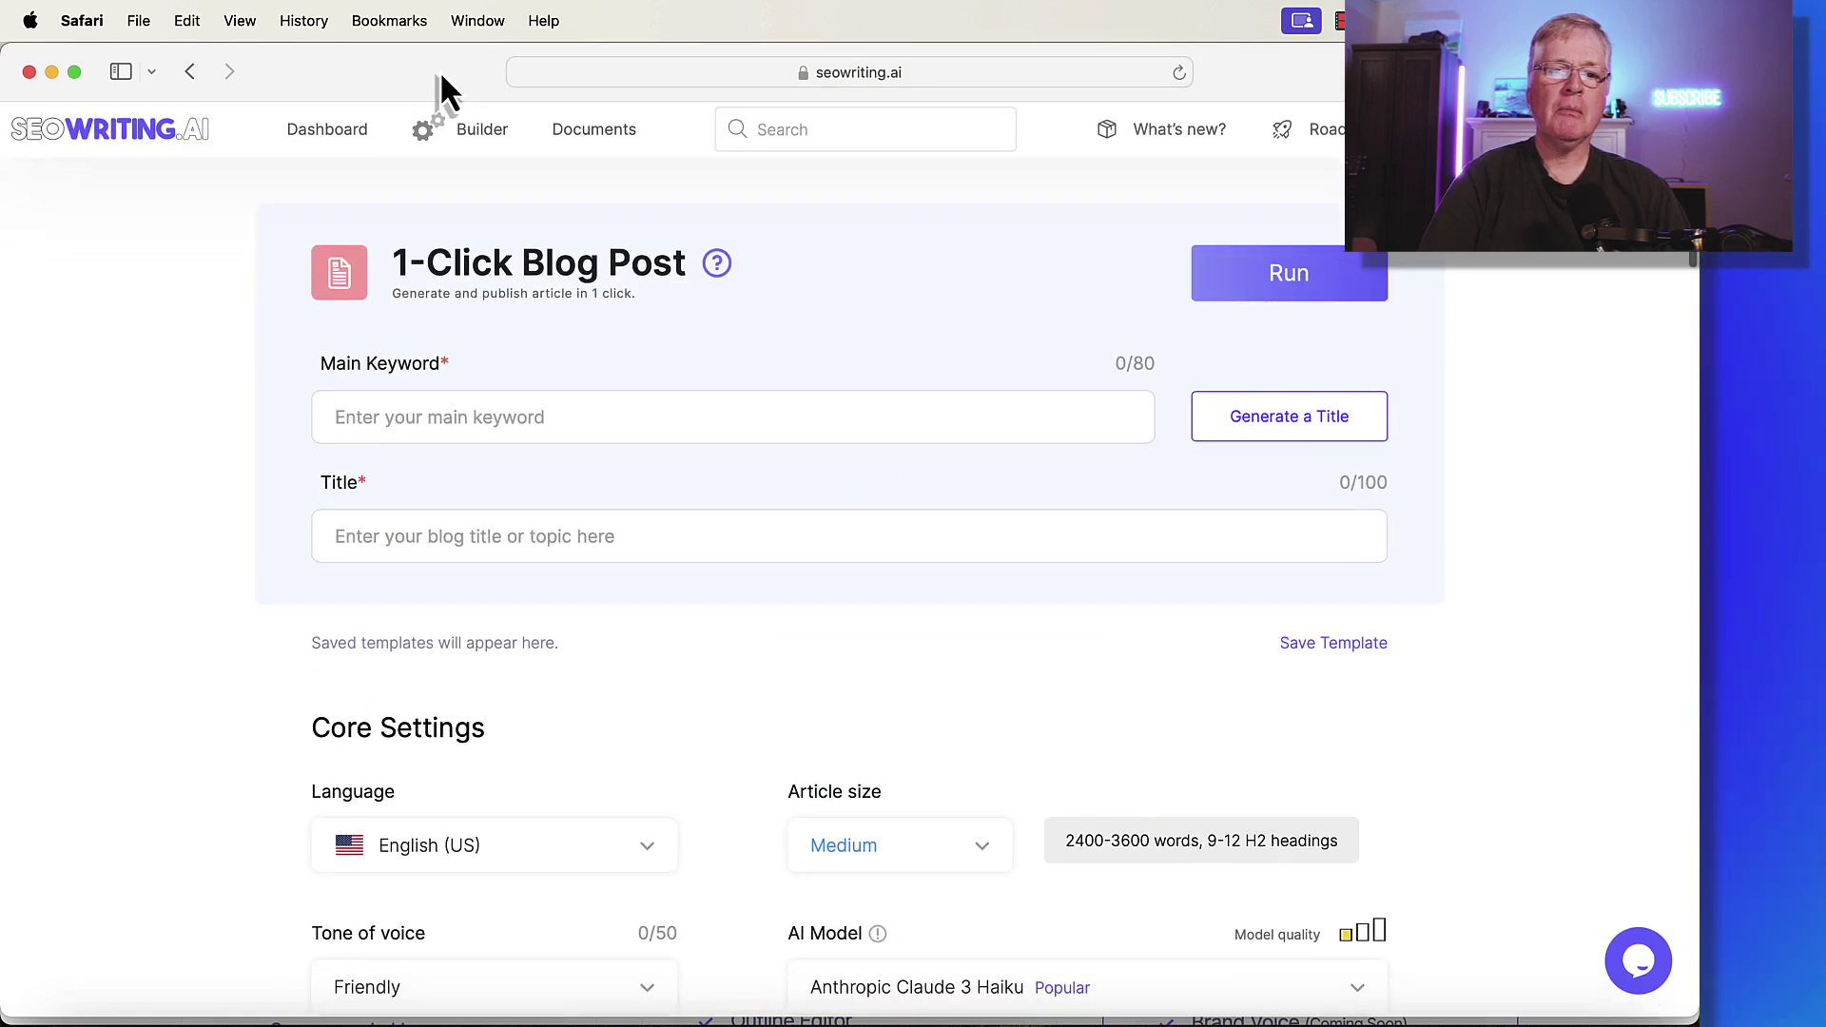
left_click(487, 135)
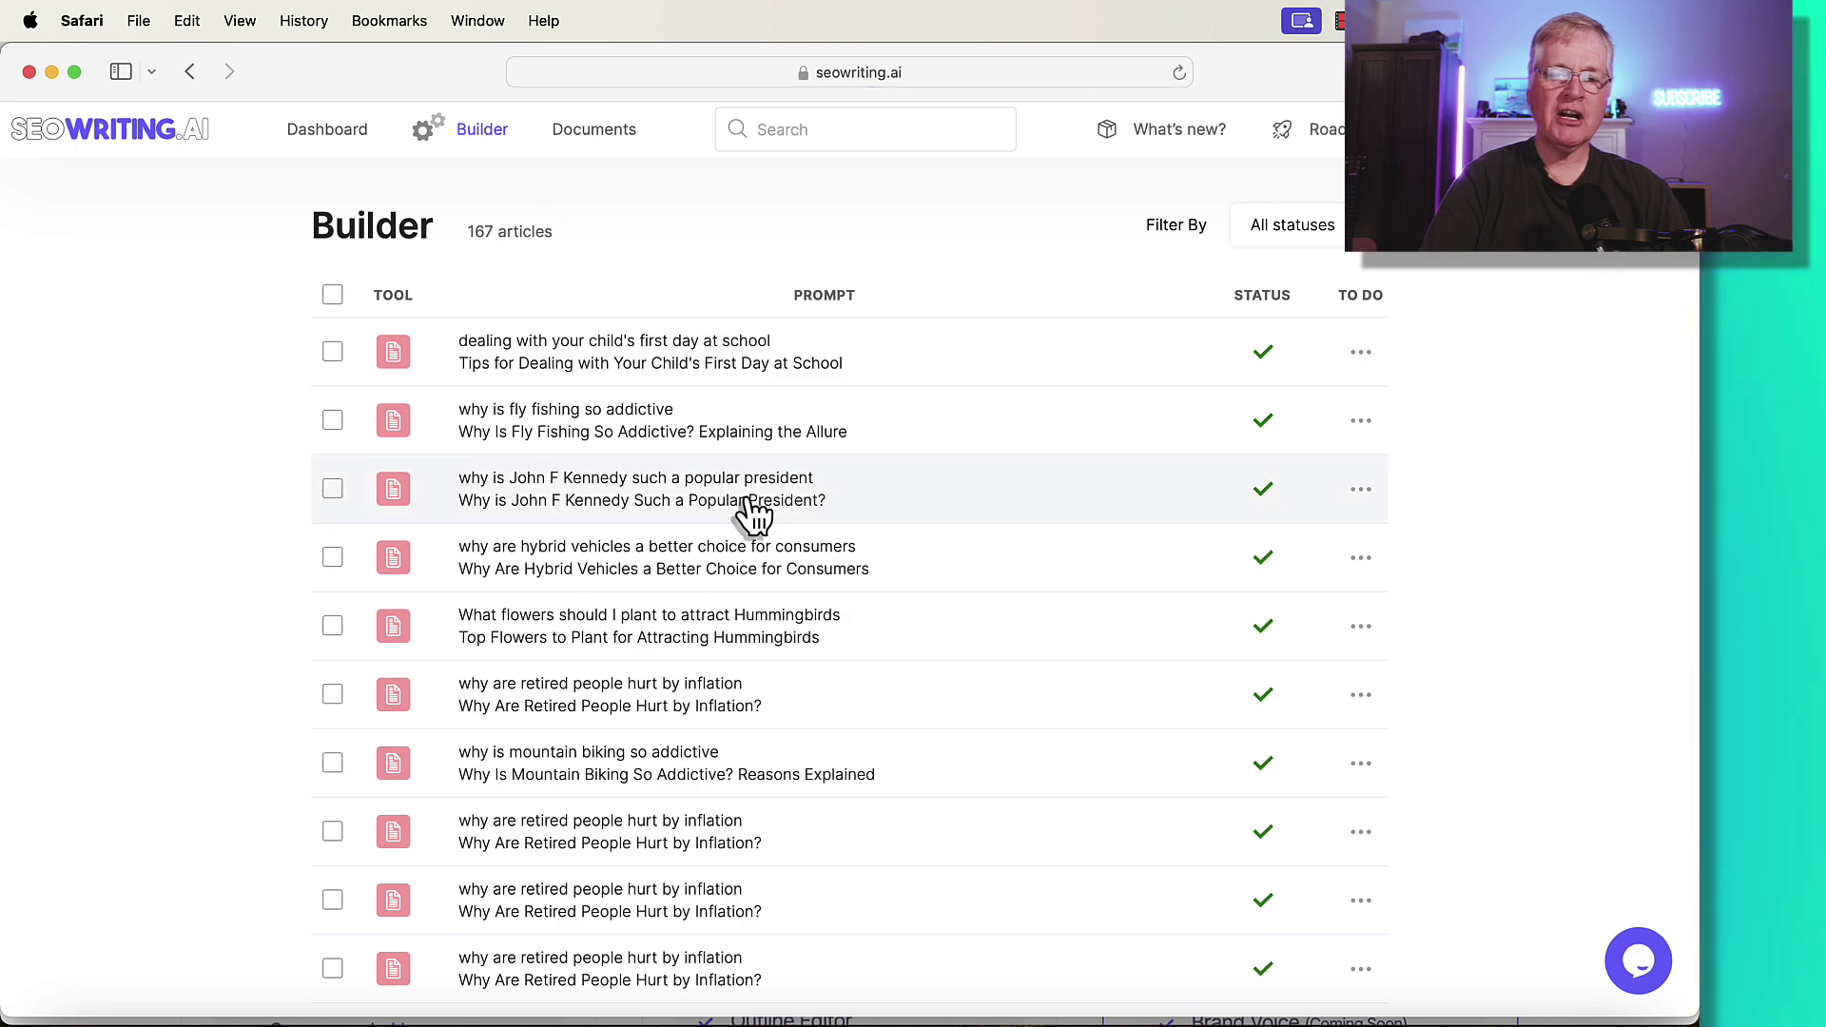
left_click(747, 500)
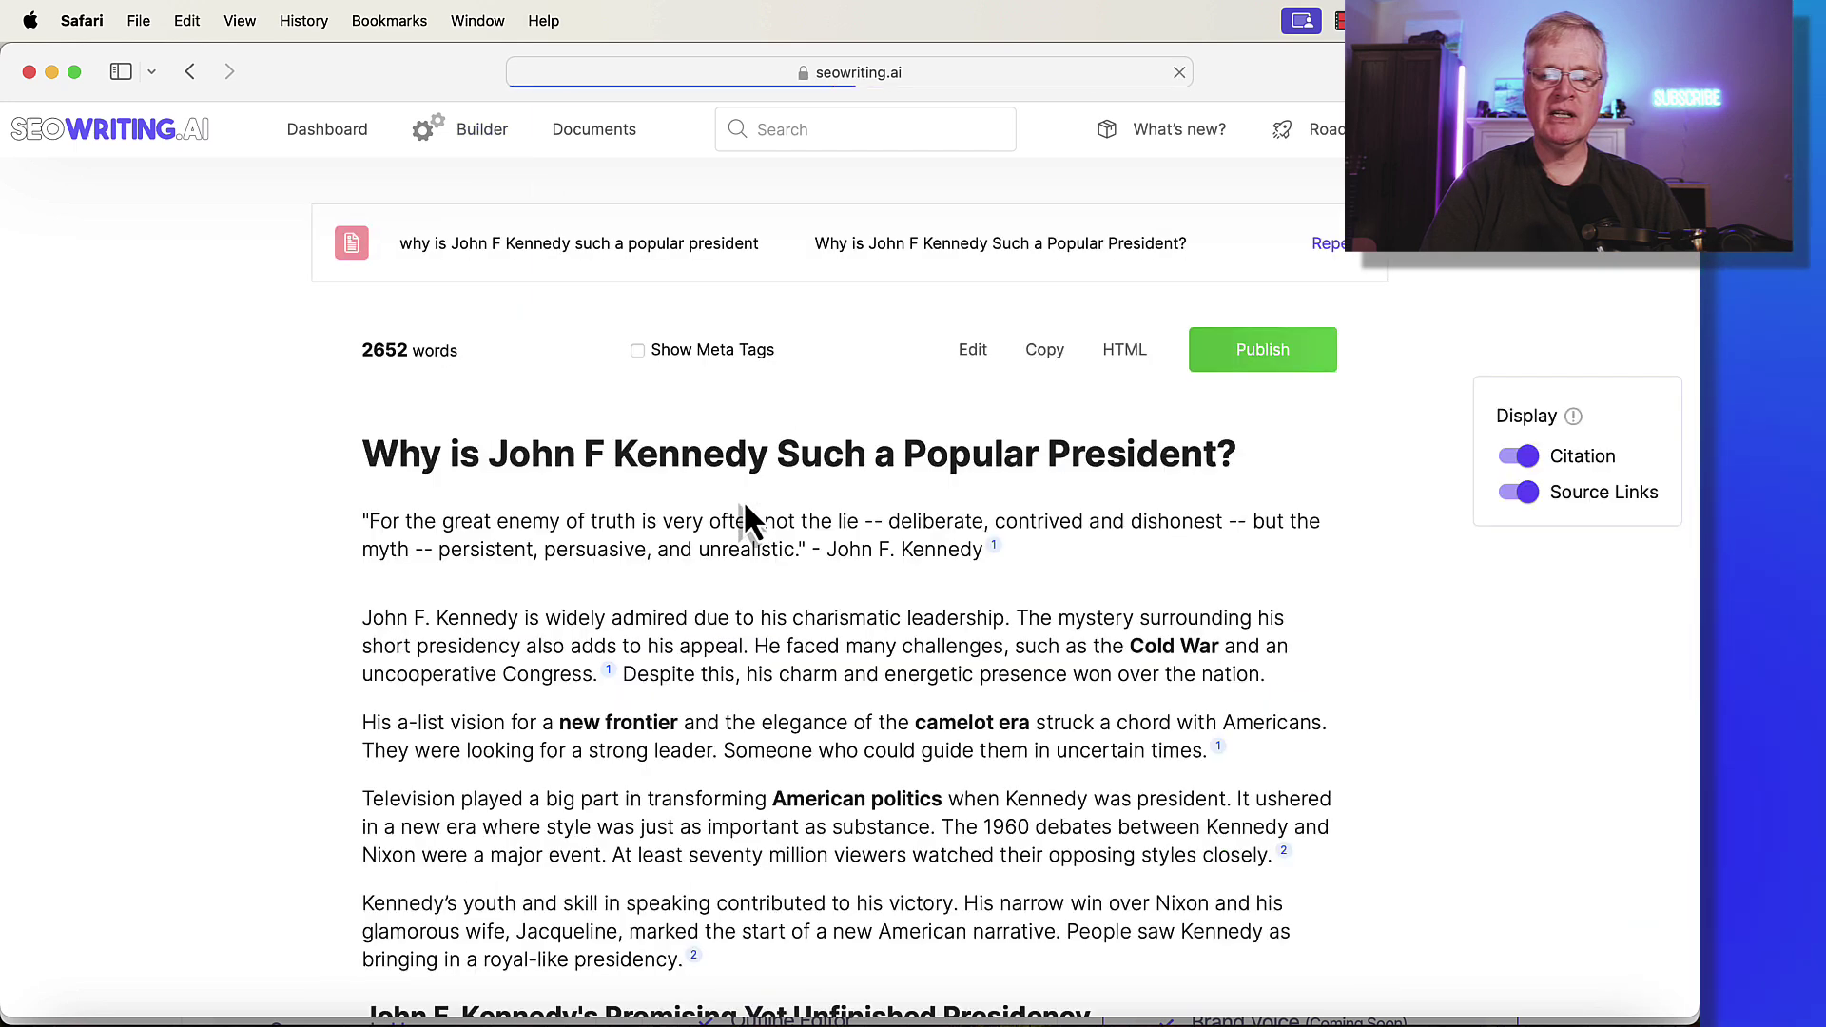
Read through the 2652-word Kennedy article and return to its top.
scroll(318, 572, "down", 2)
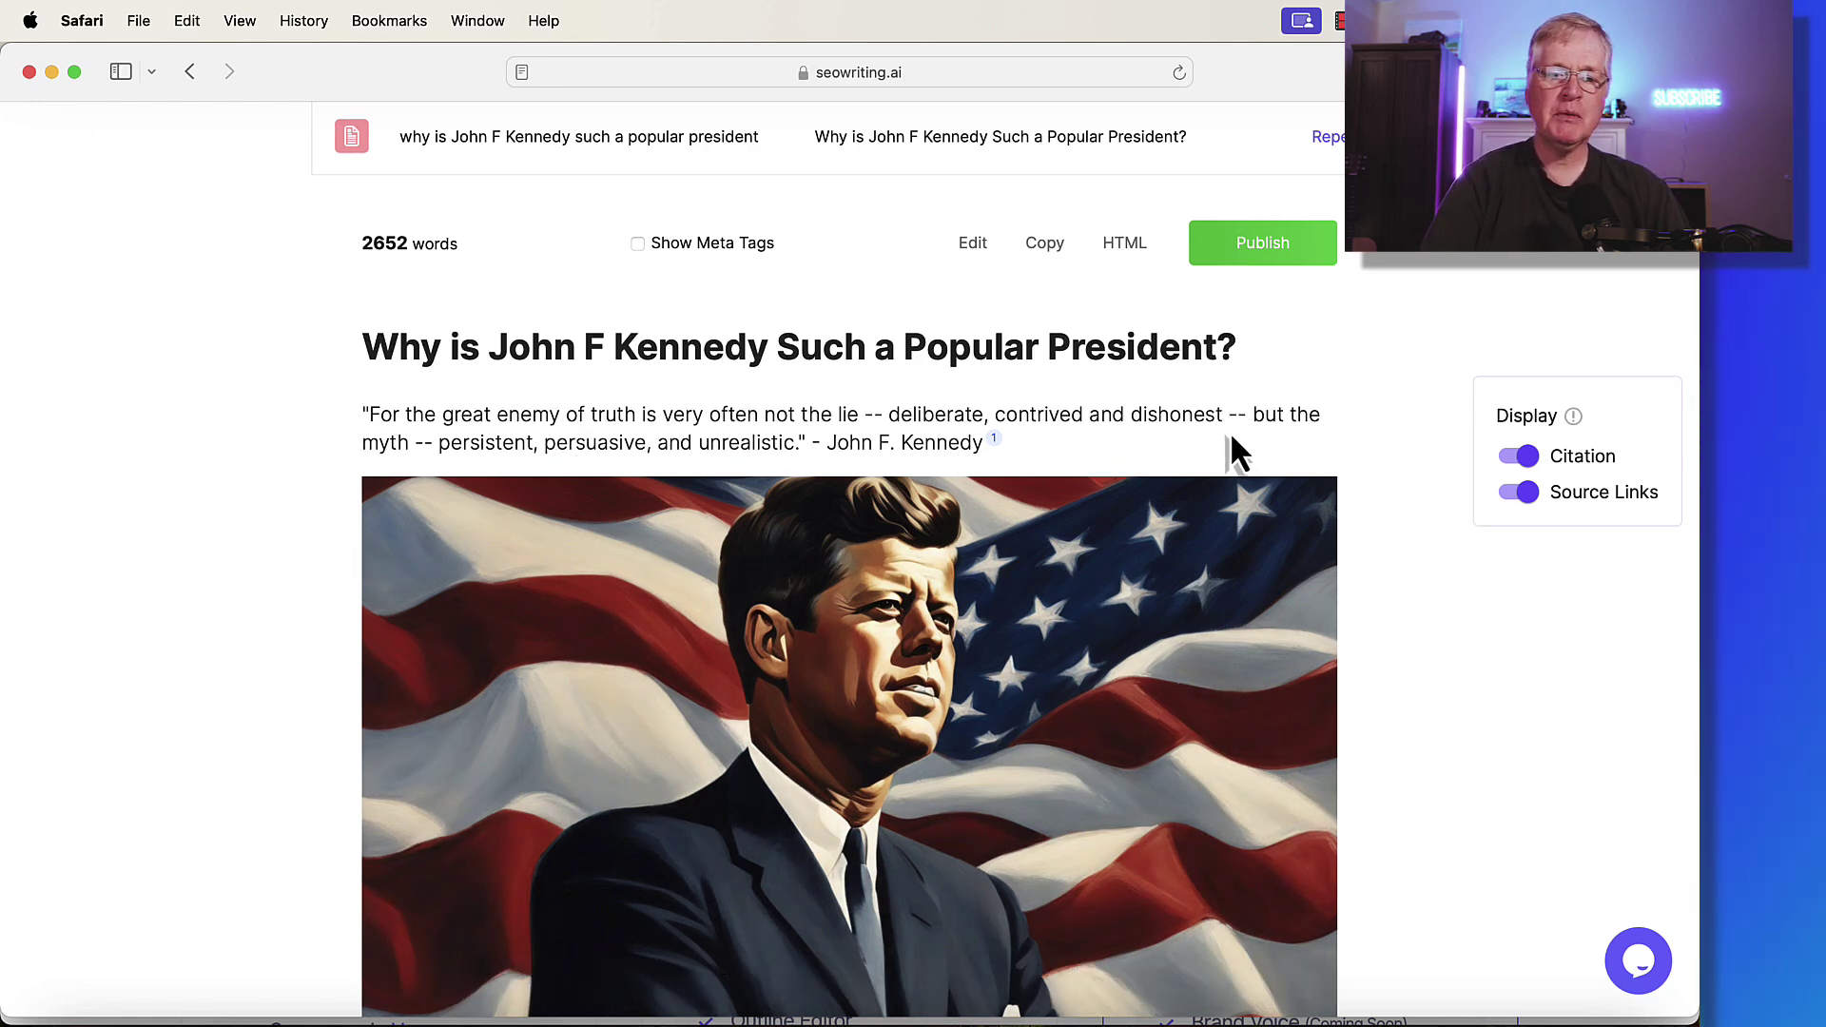
mouse_move(666, 504)
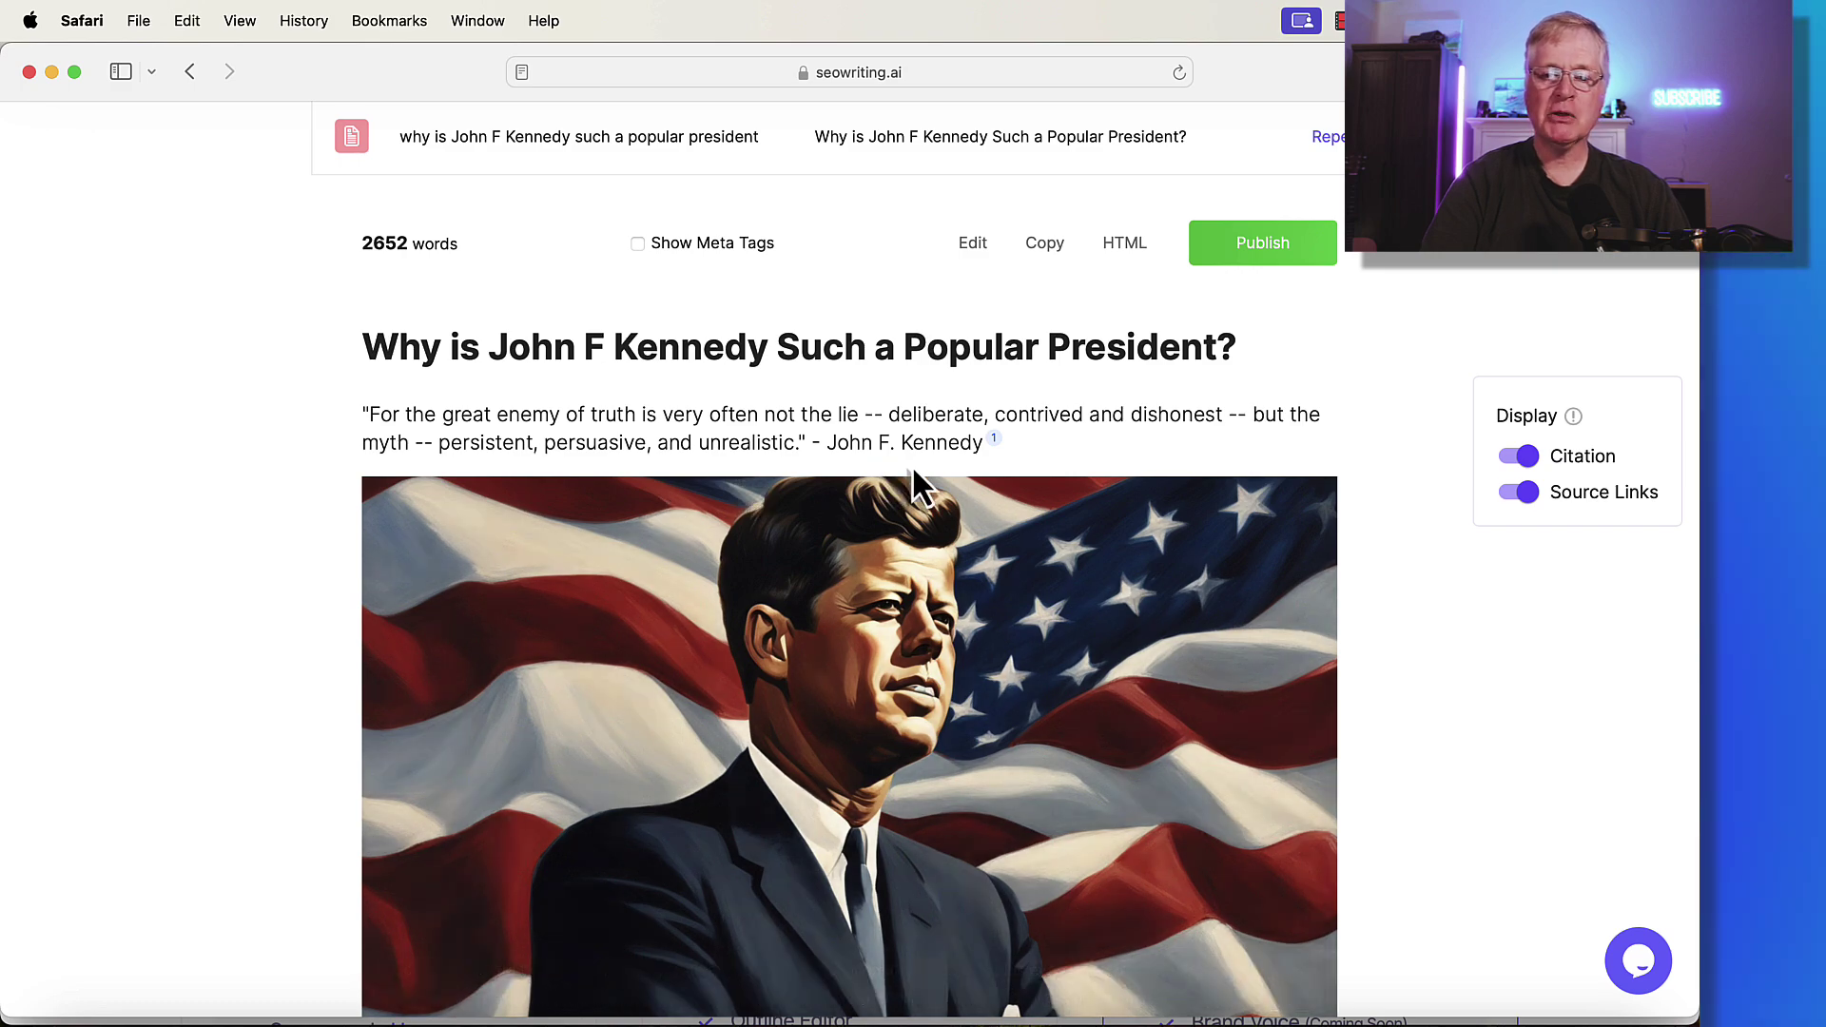
scroll(911, 465, "down", 5)
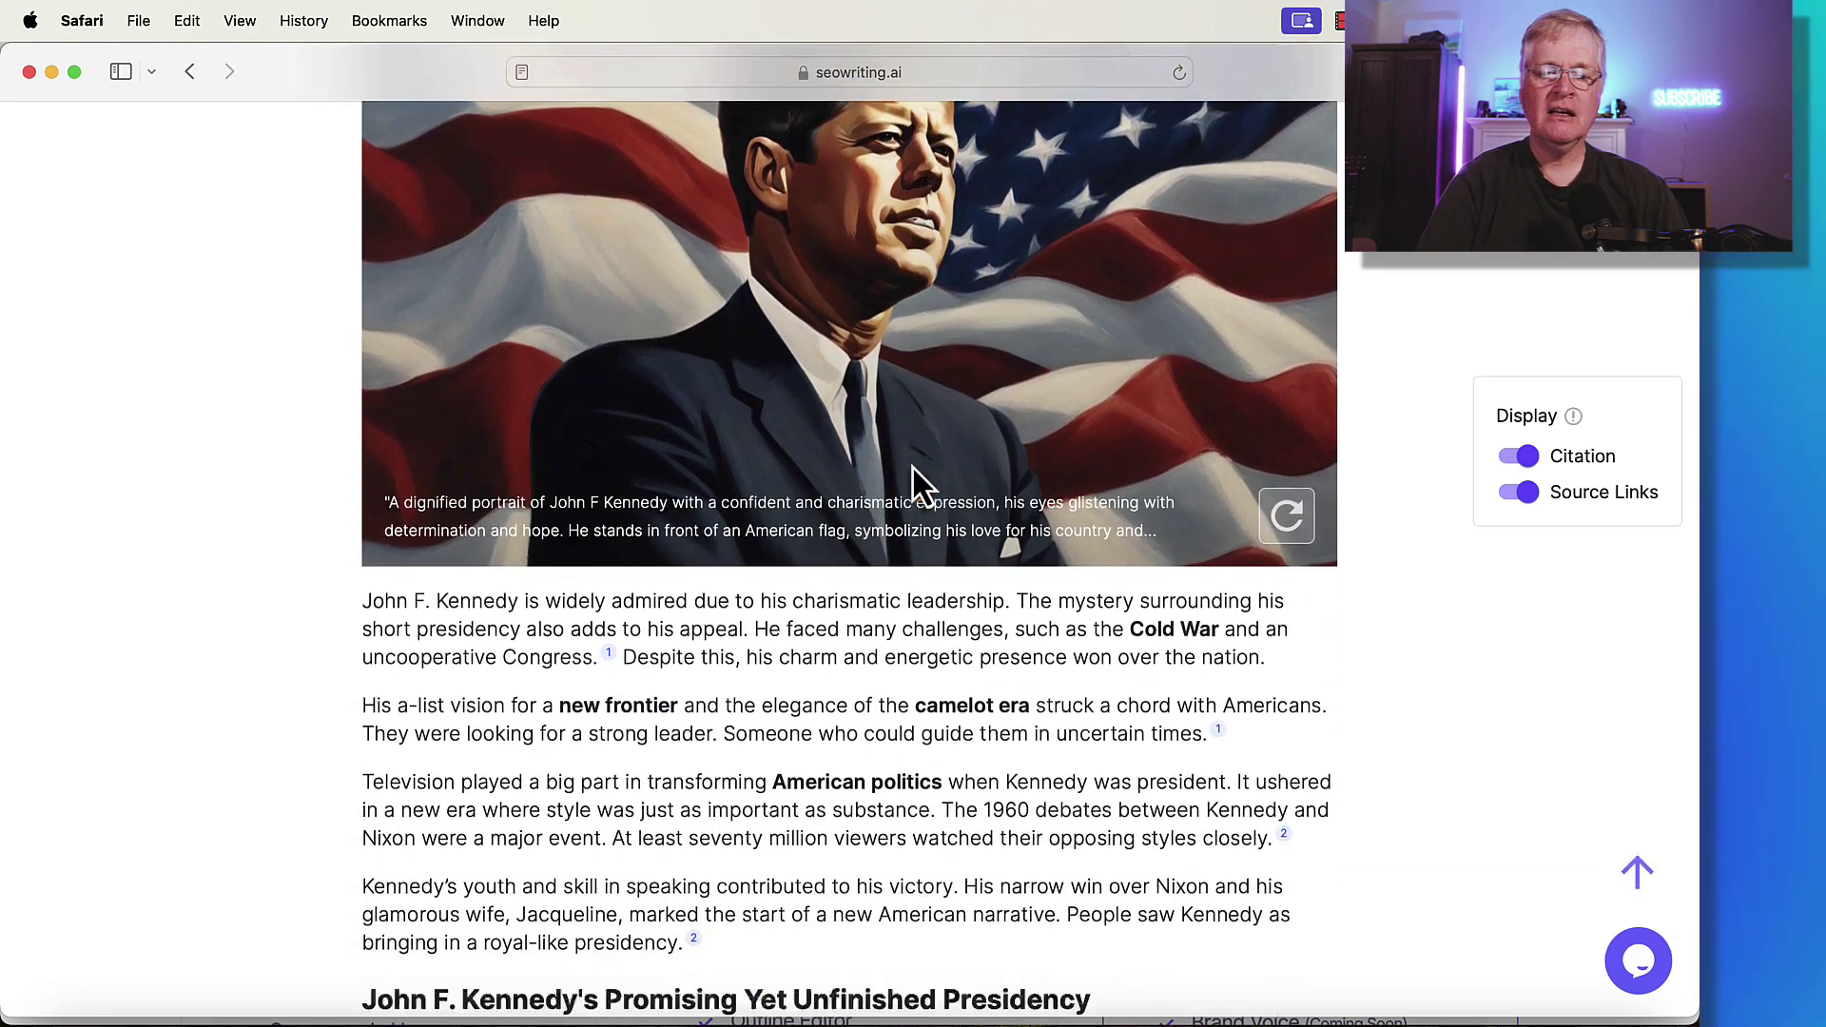
scroll(911, 465, "down", 2)
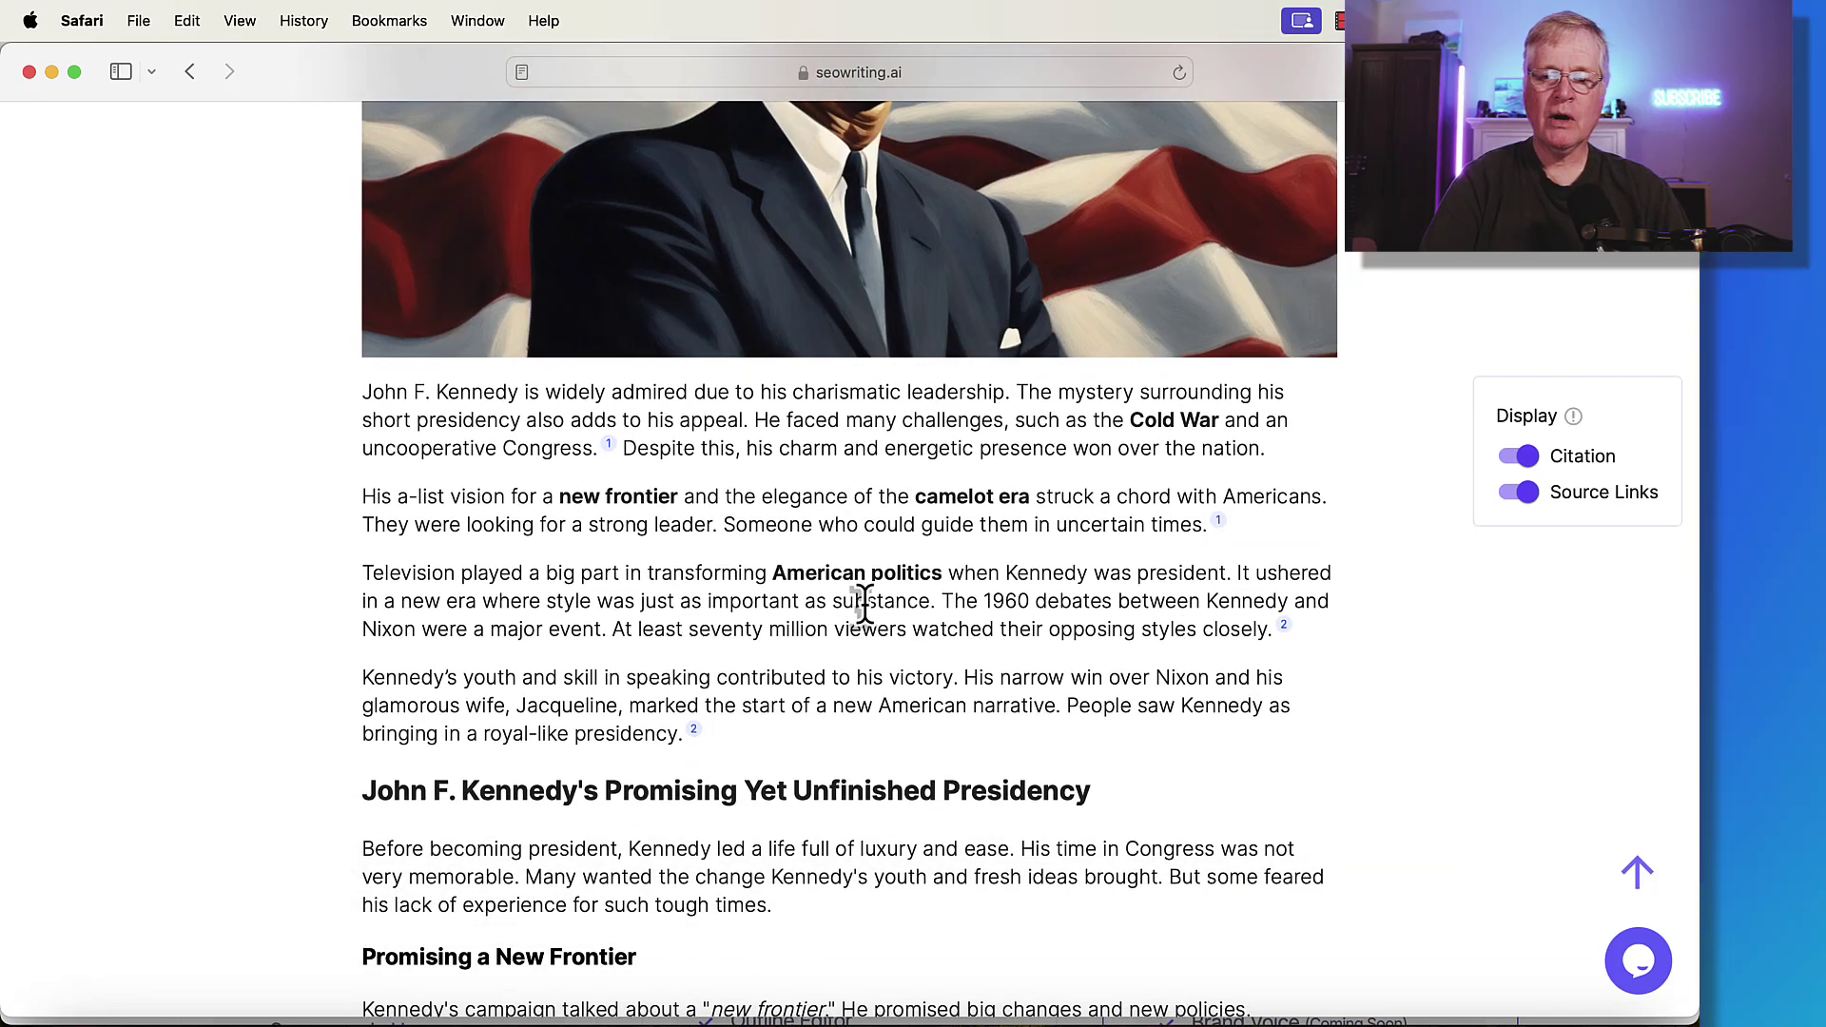
scroll(971, 677, "down", 5)
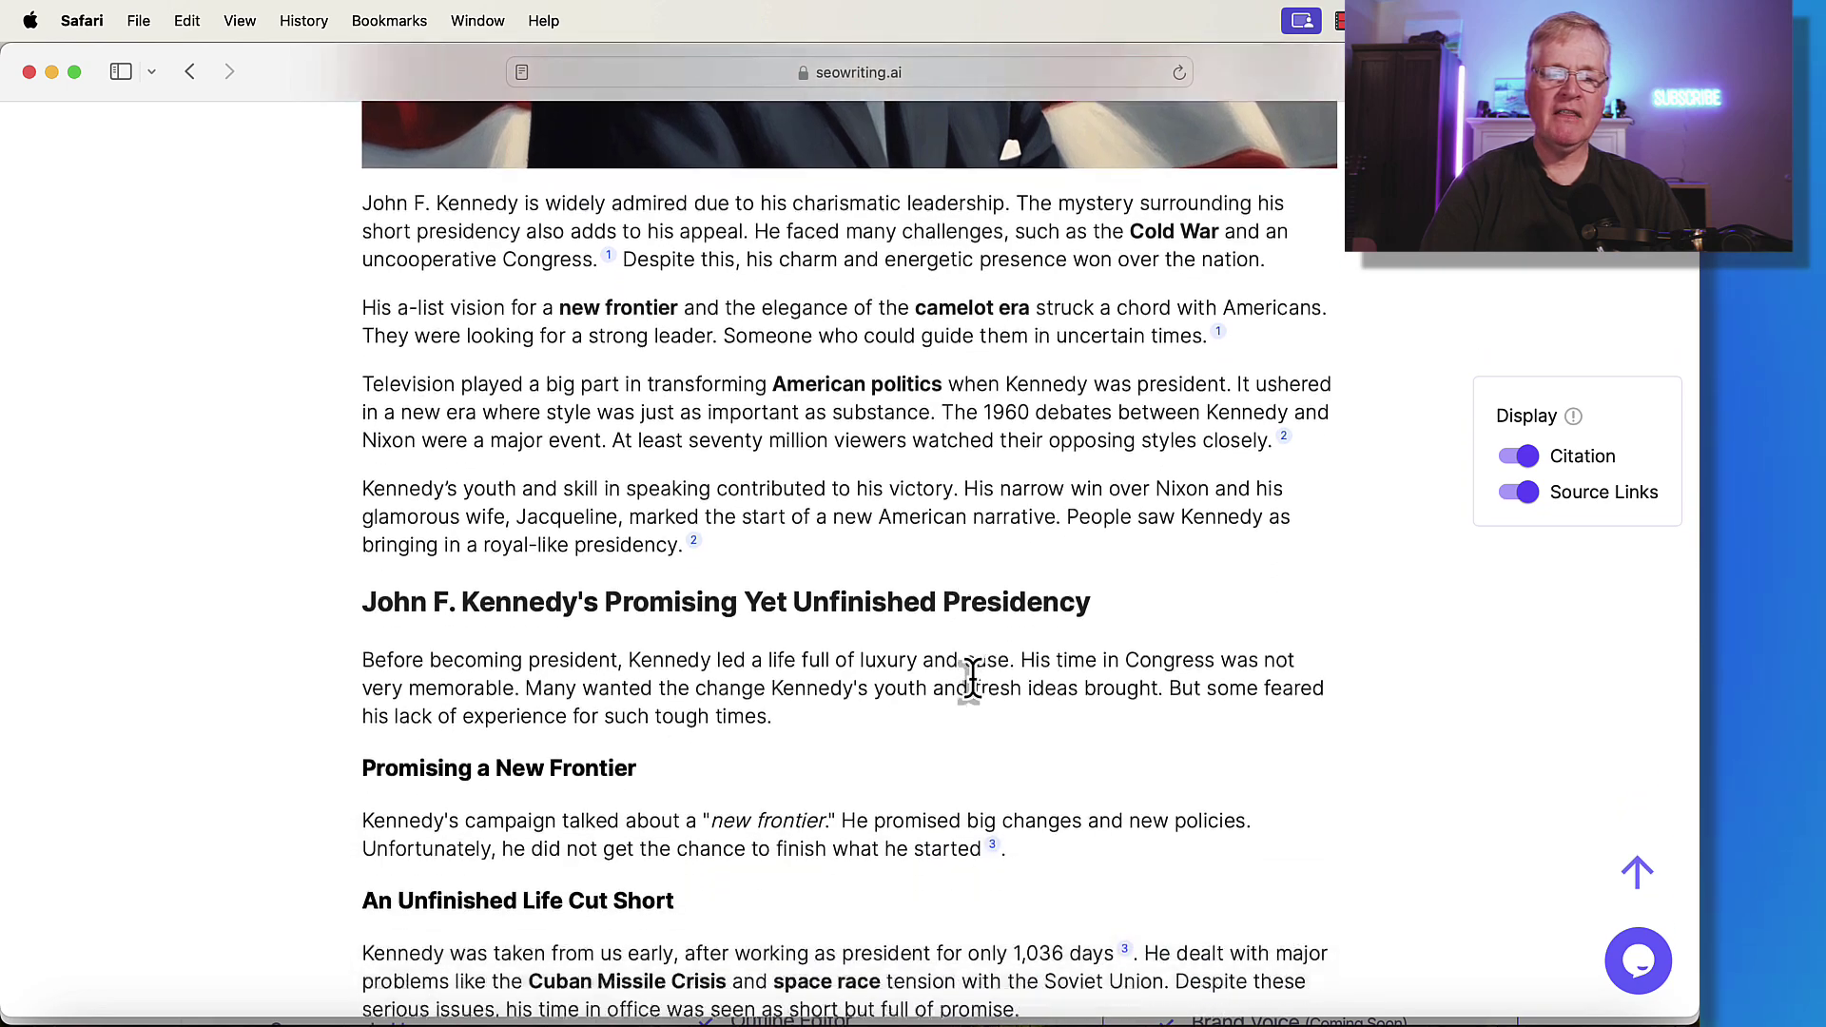
scroll(971, 677, "down", 4)
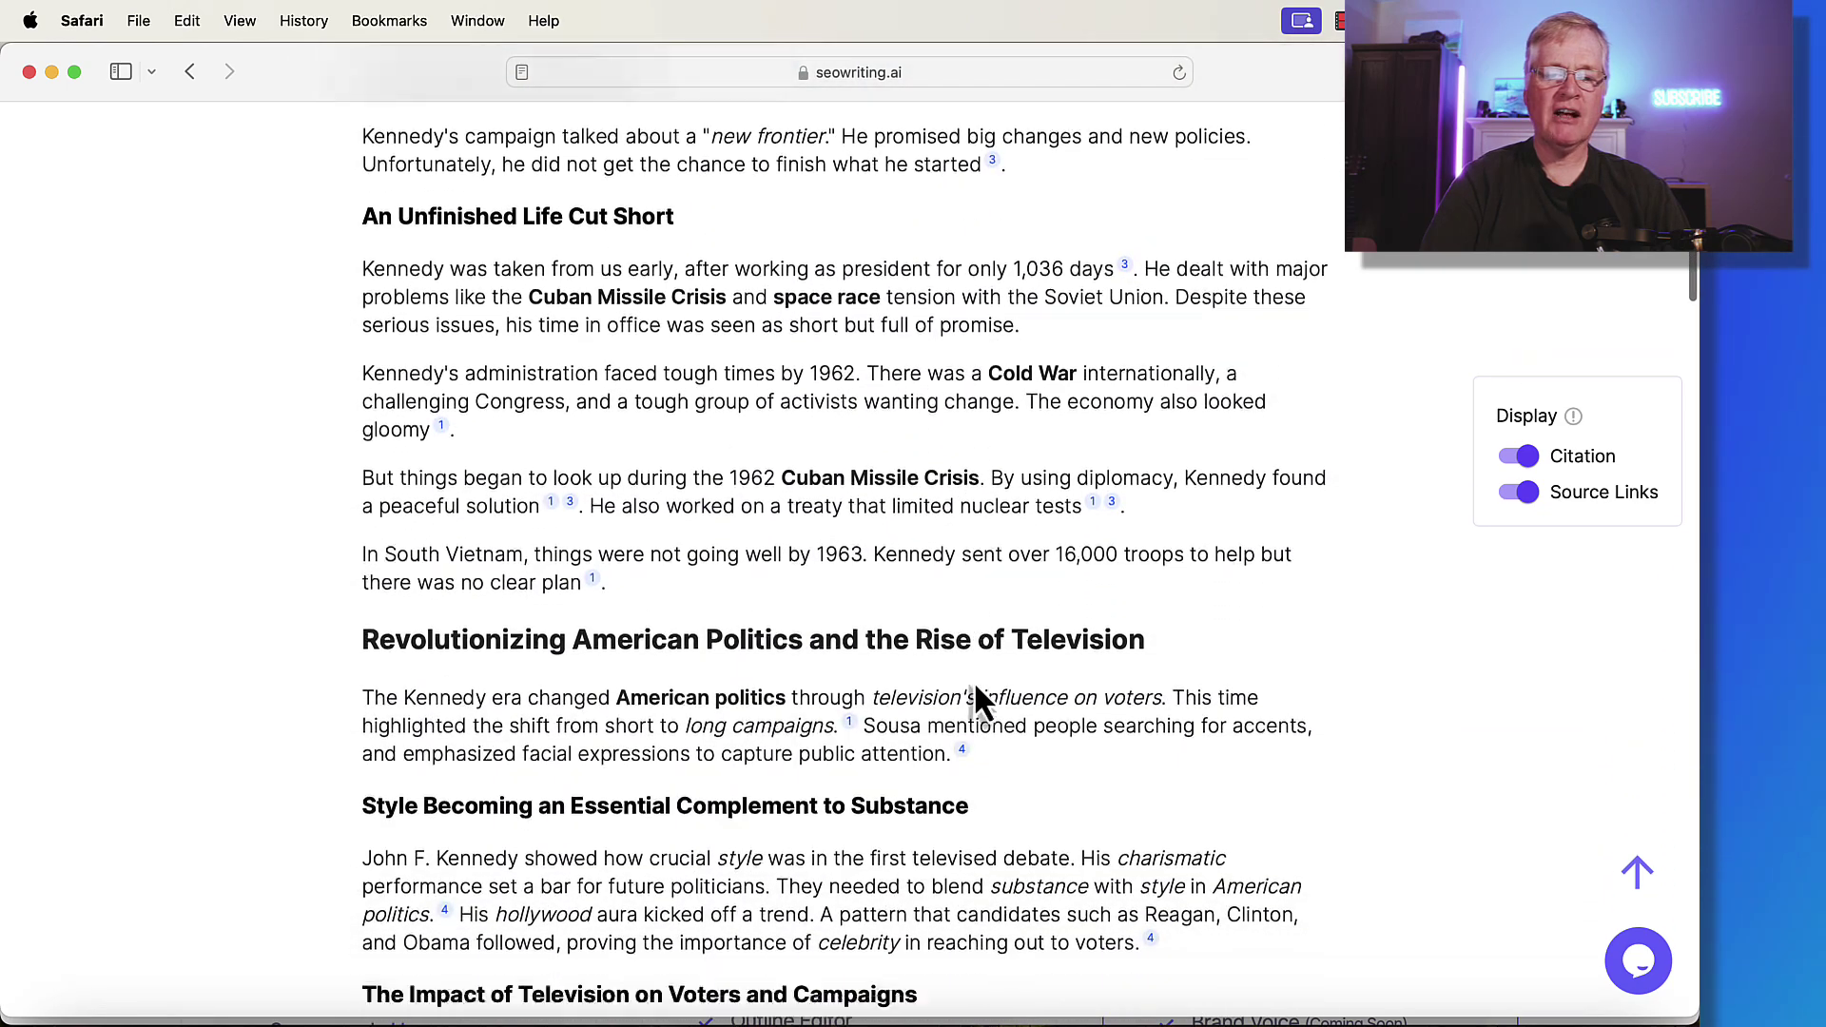
scroll(974, 681, "up", 1)
key("super+Up")
scroll(980, 702, "up", 2)
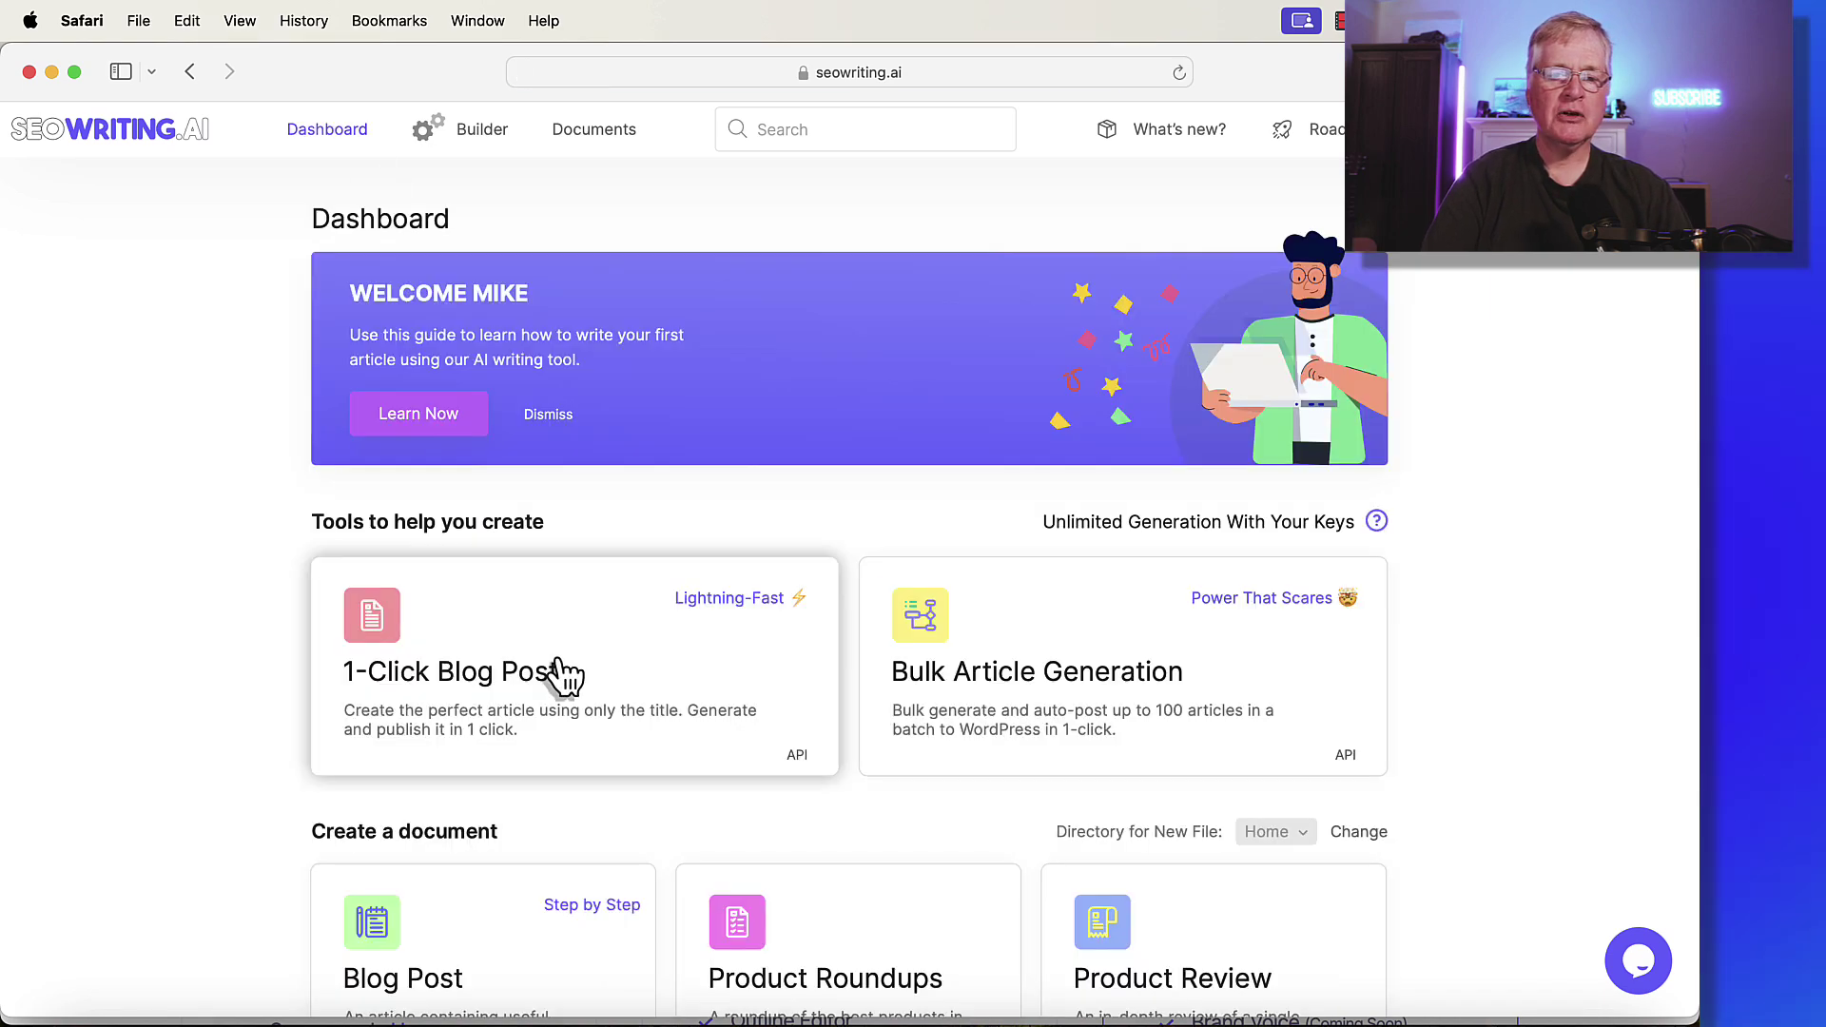
Start another 1-Click Blog Post and load the Anecdotal or Story hook preset (161/500).
left_click(562, 676)
scroll(946, 726, "down", 12)
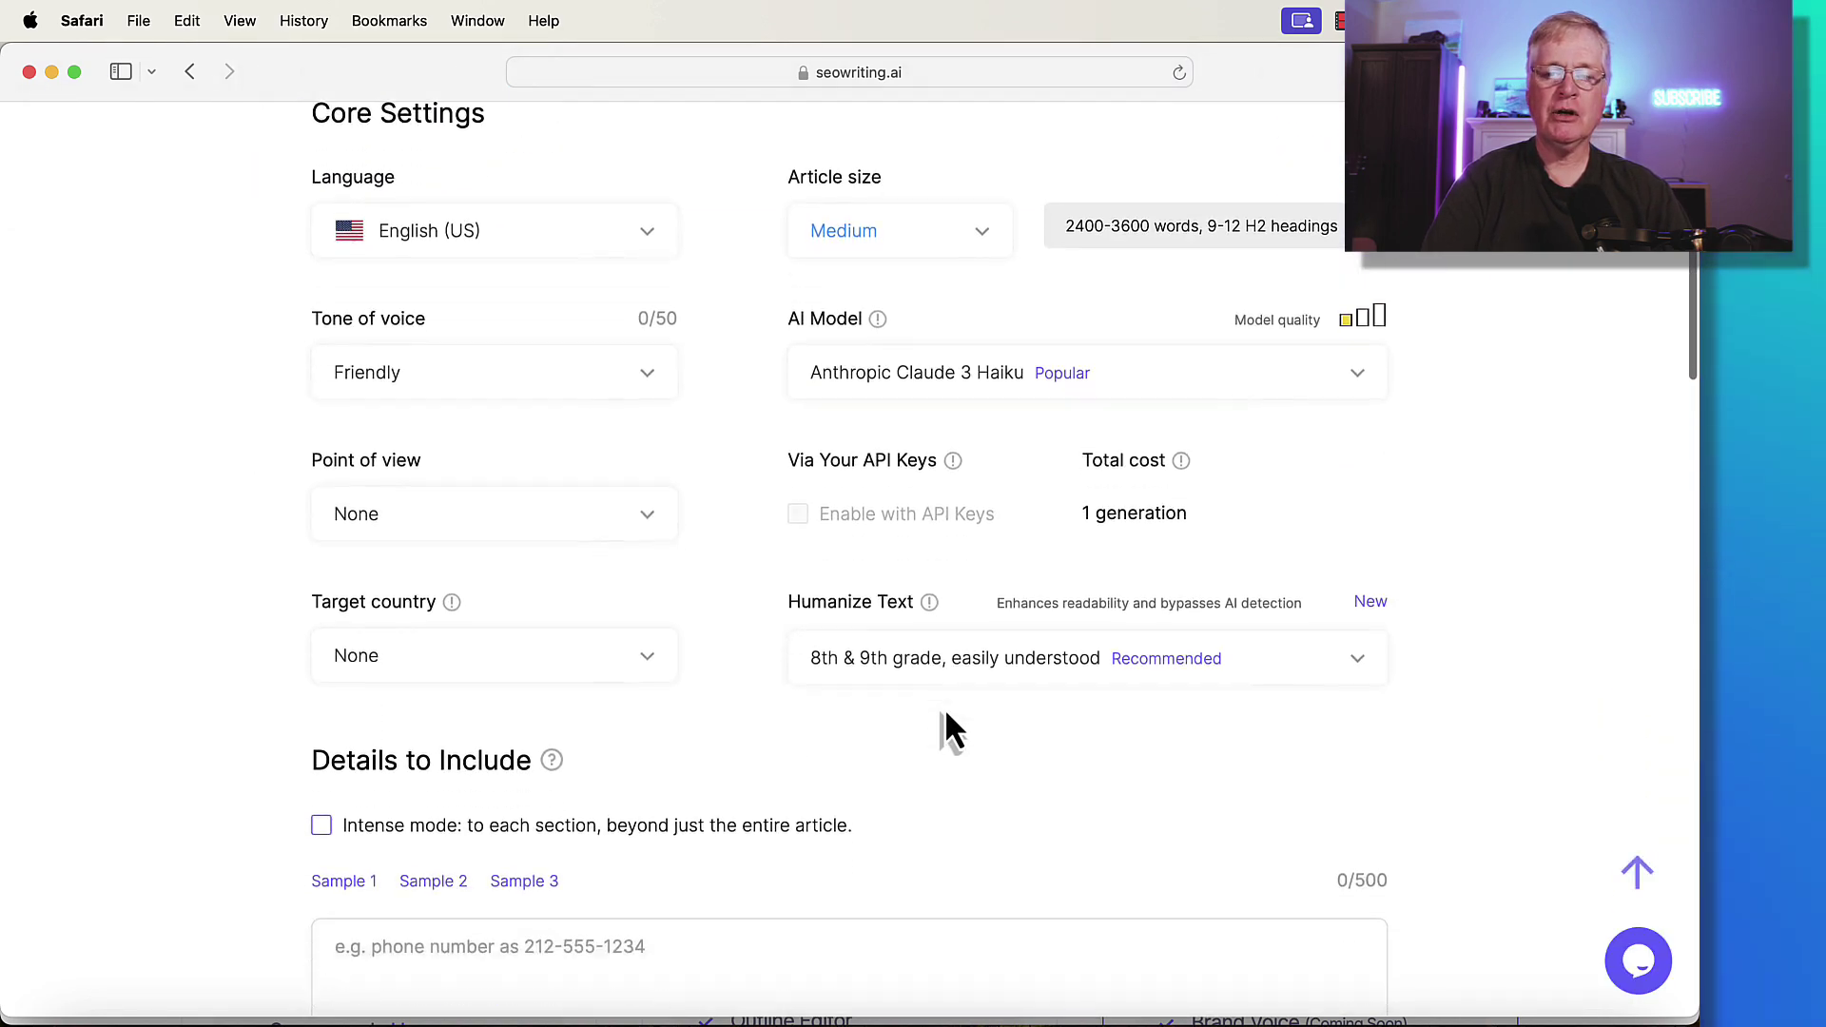
scroll(946, 726, "down", 12)
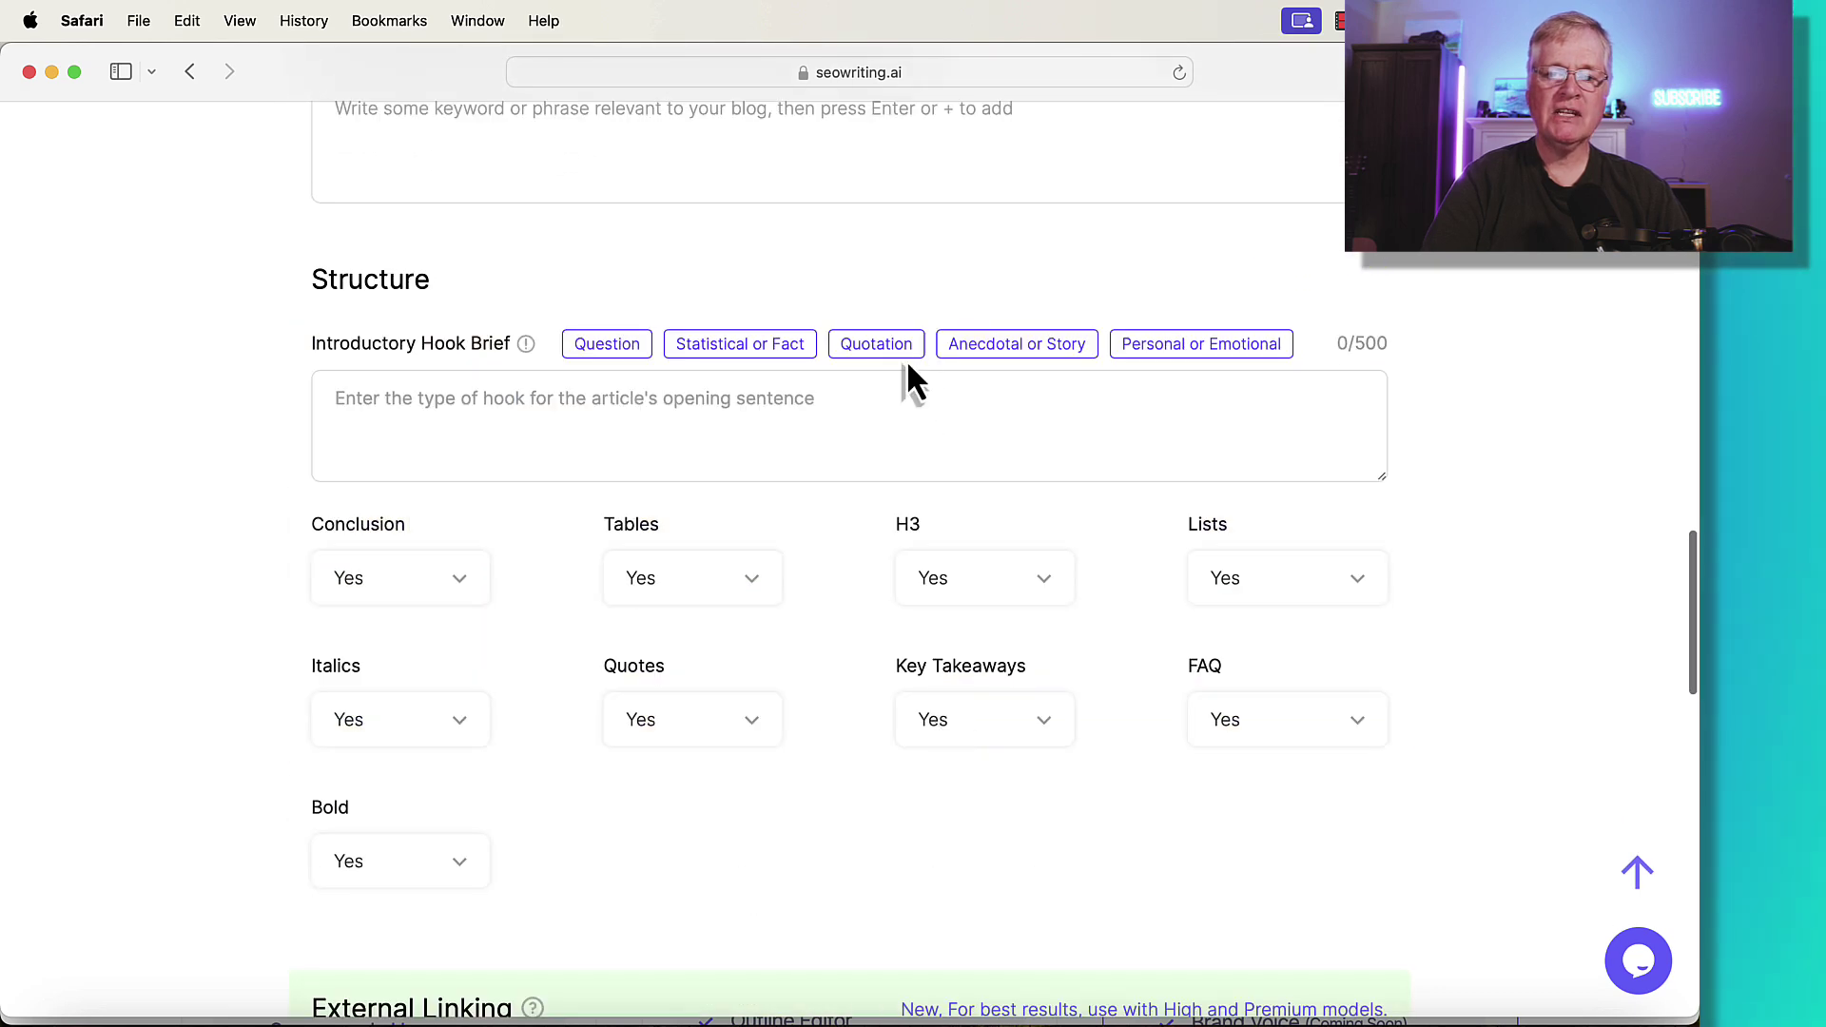
left_click(1006, 359)
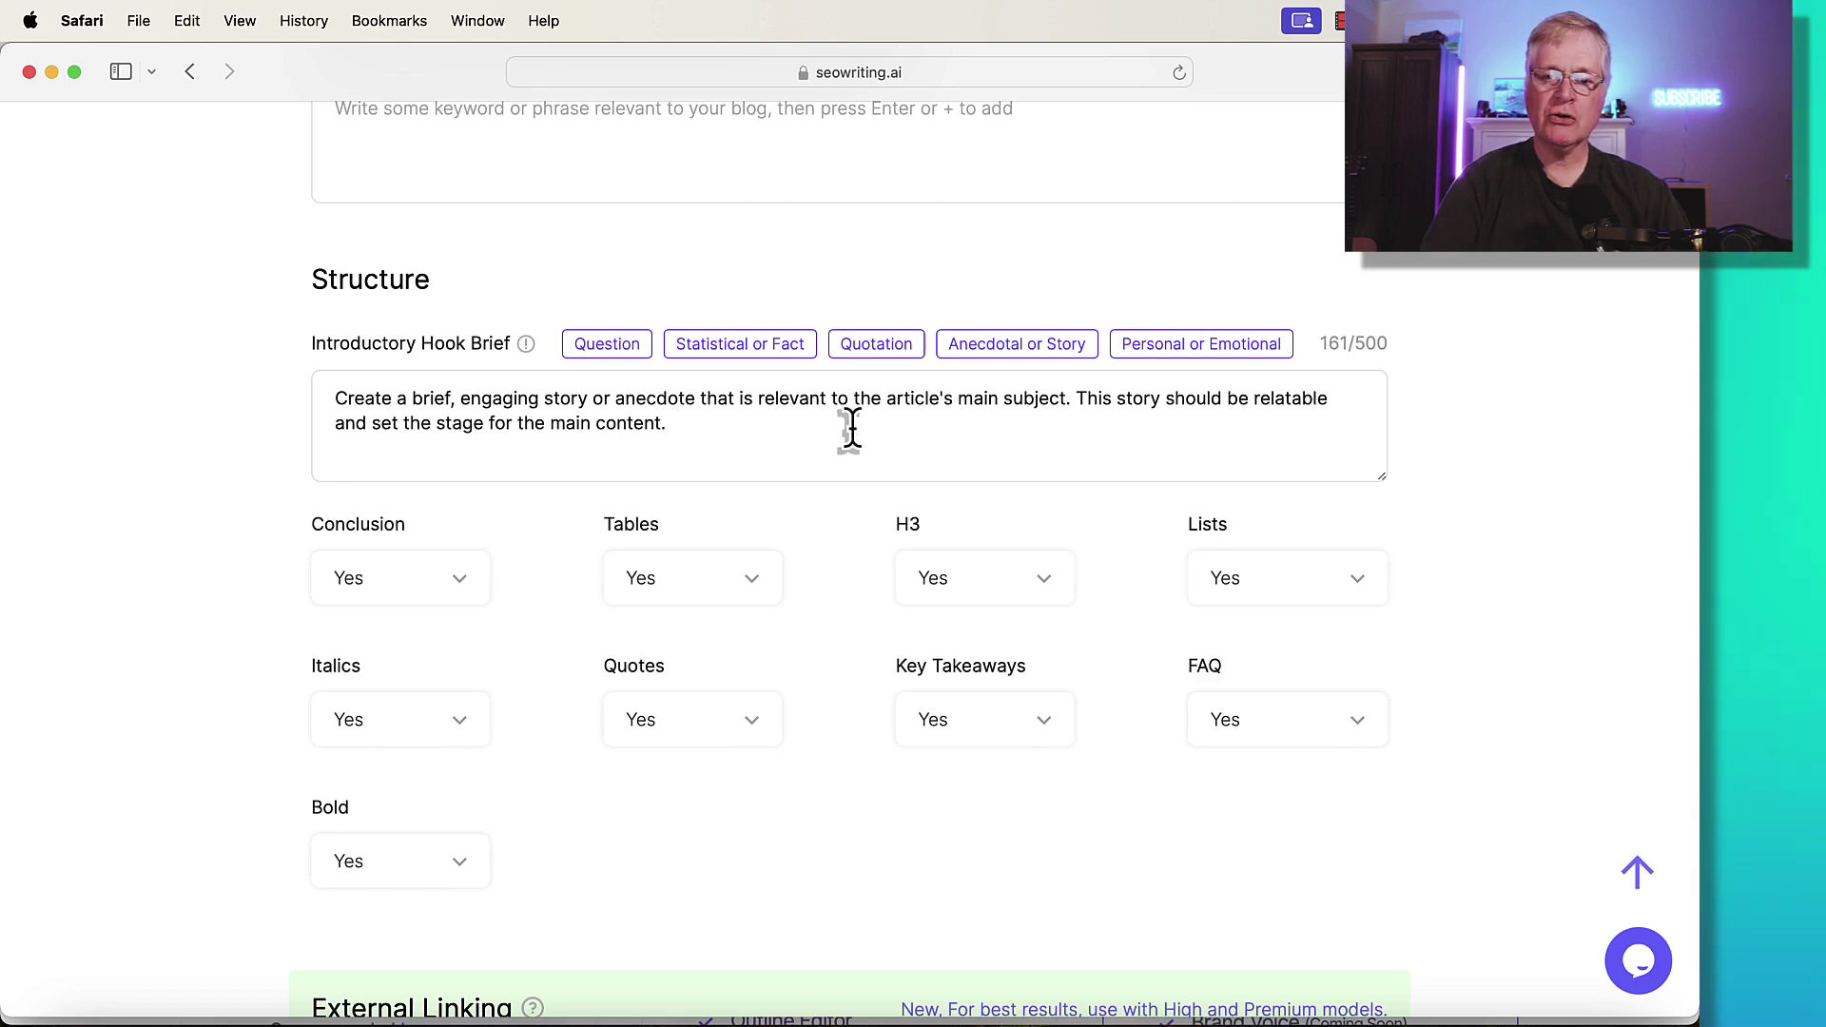
scroll(851, 428, "up", 3)
scroll(851, 428, "up", 15)
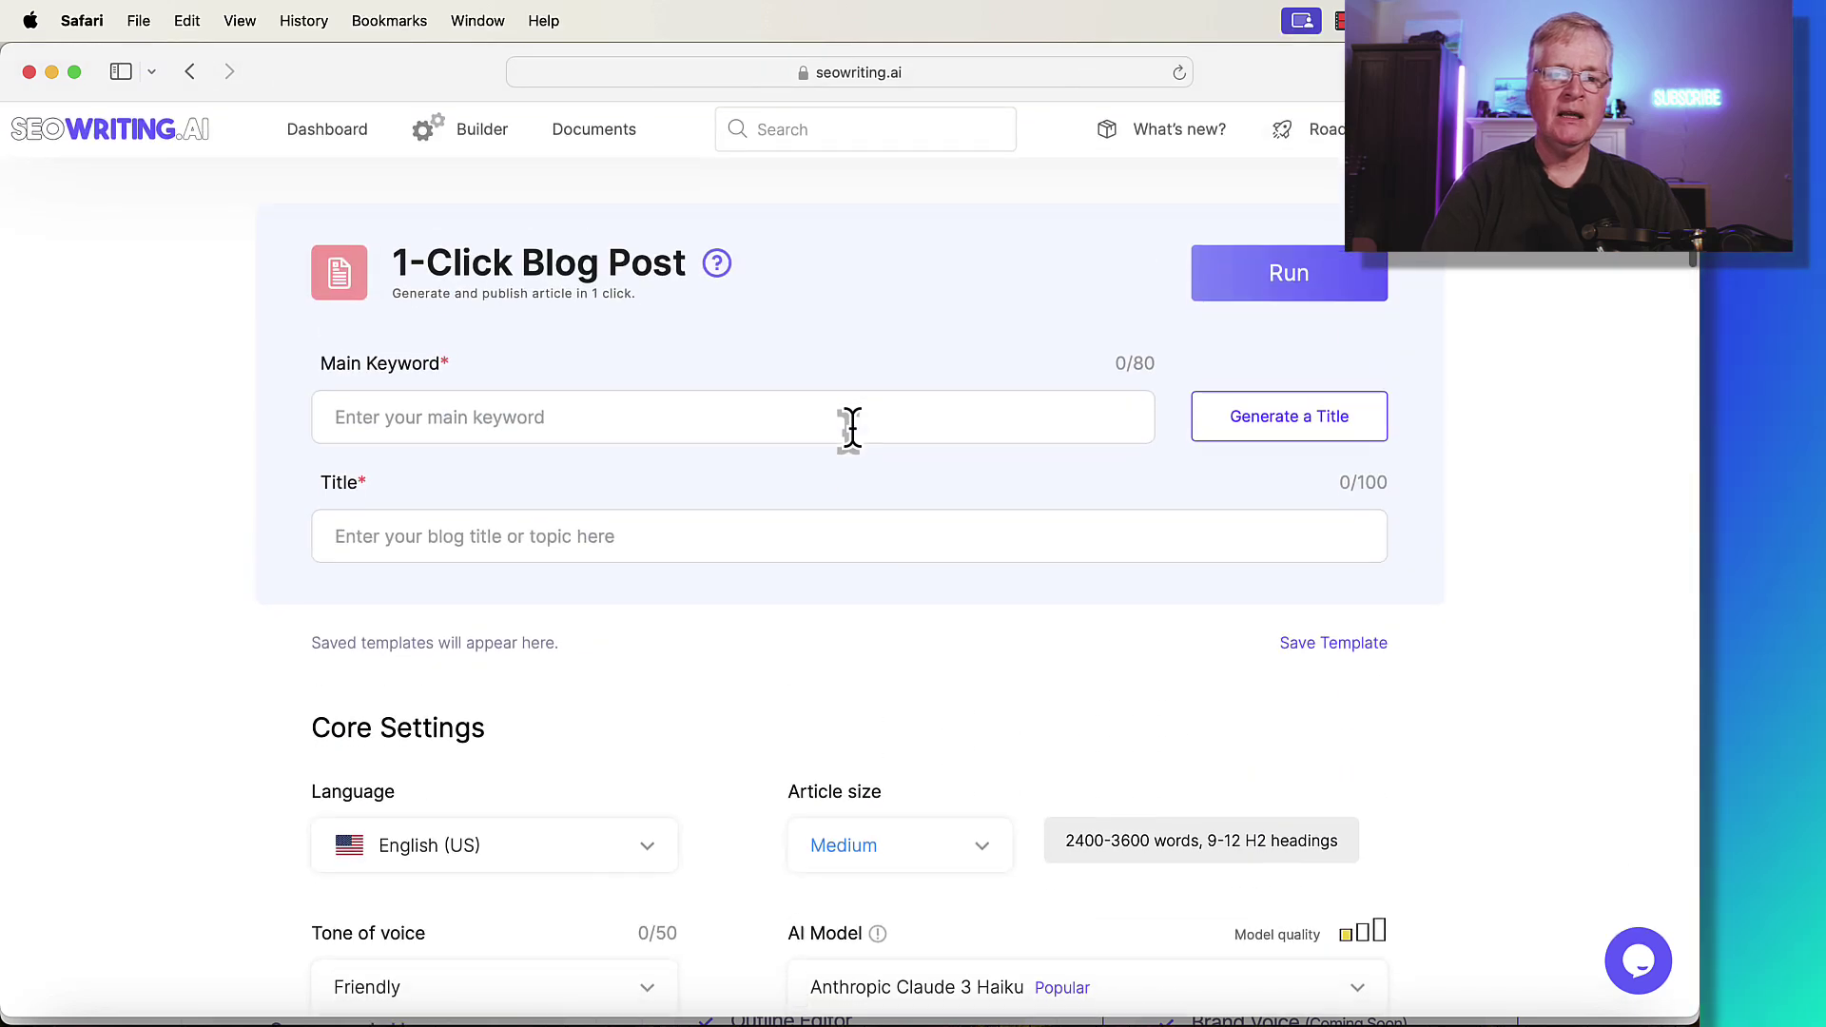
Open the 'Why Is Fly Fishing So Addictive? Explaining the Allure' article from the Builder list.
left_click(458, 133)
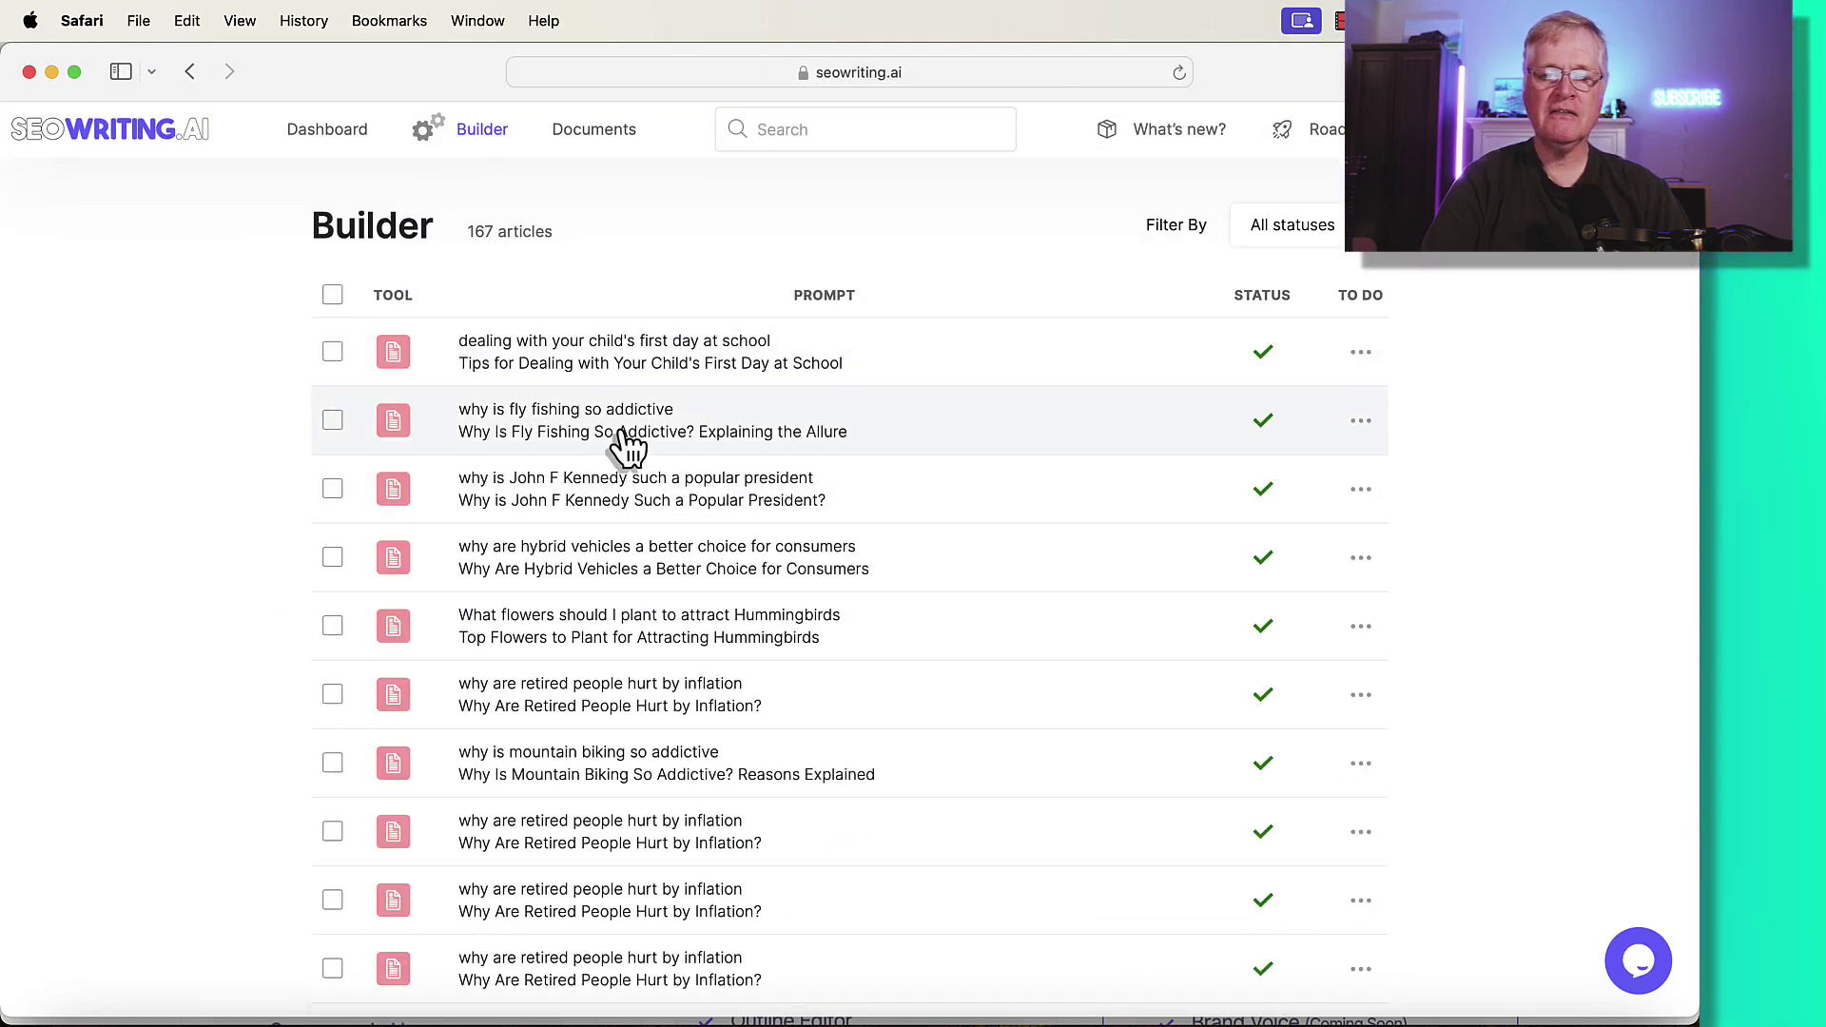
left_click(626, 439)
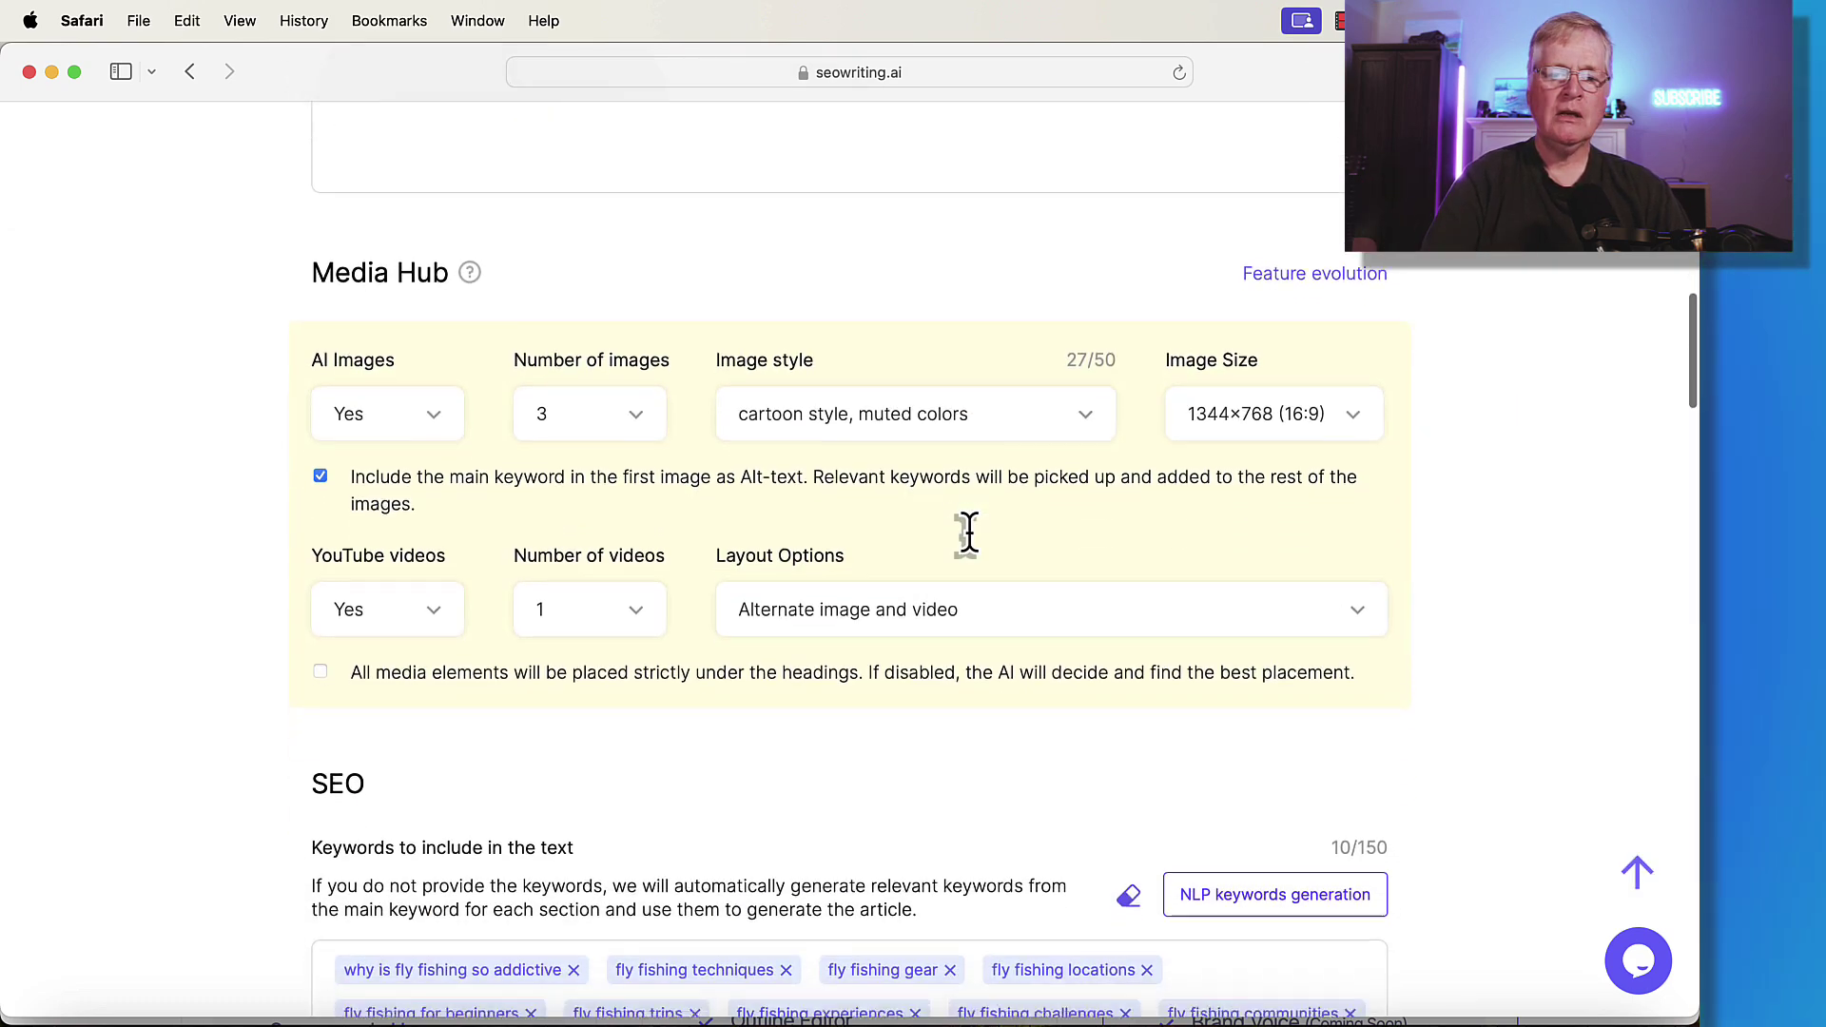
scroll(966, 530, "down", 5)
scroll(968, 530, "down", 5)
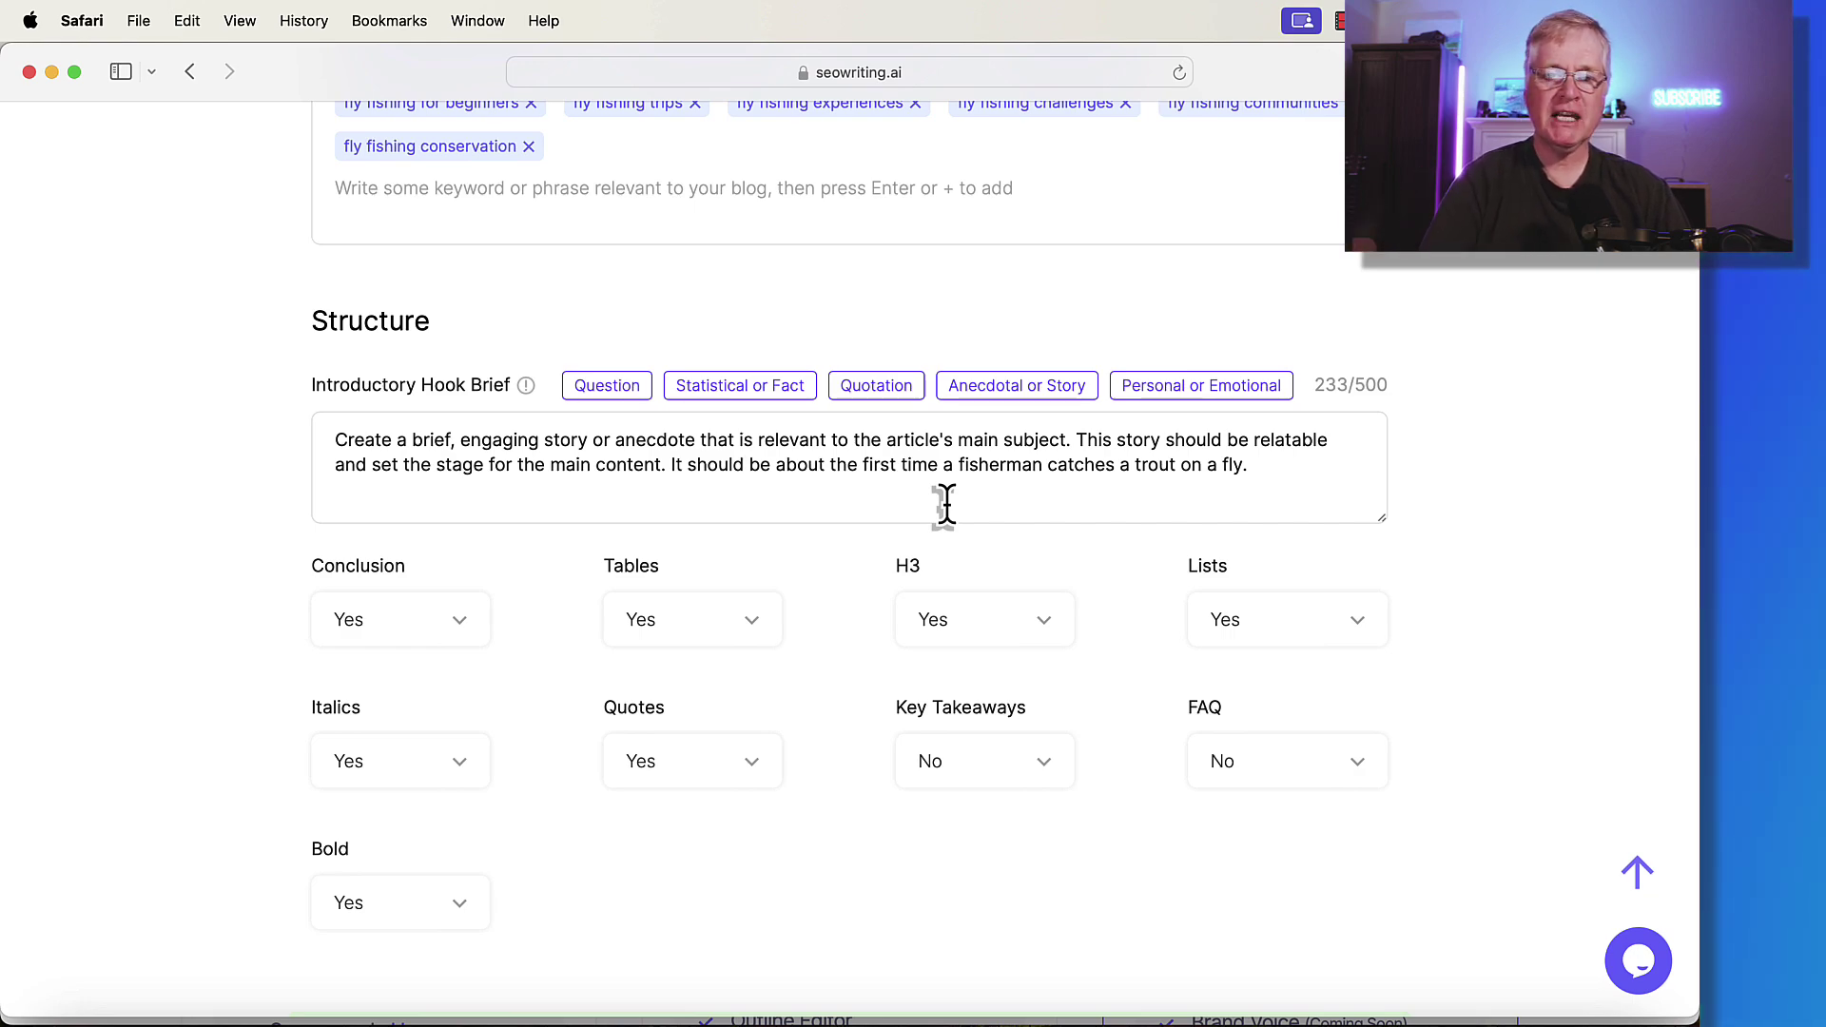
scroll(946, 504, "up", 20)
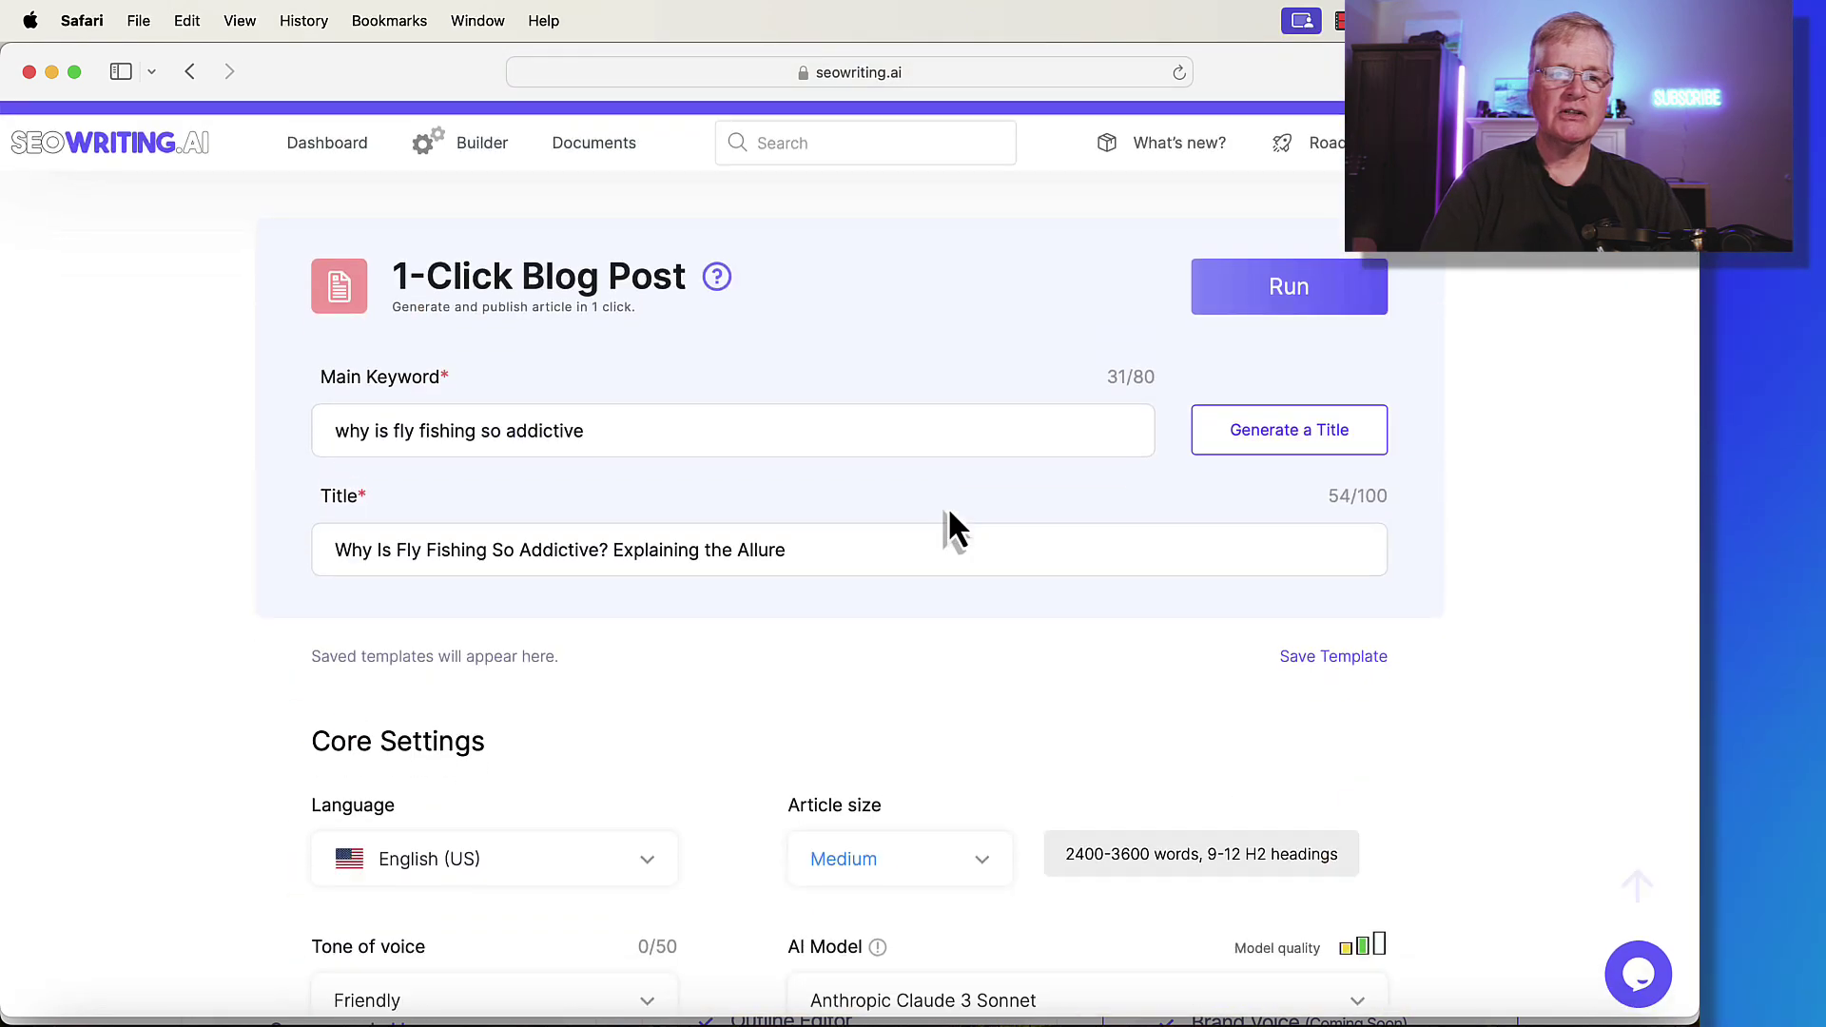
Go back to a blank blog post form and load the Personal or Emotional hook preset.
left_click(191, 73)
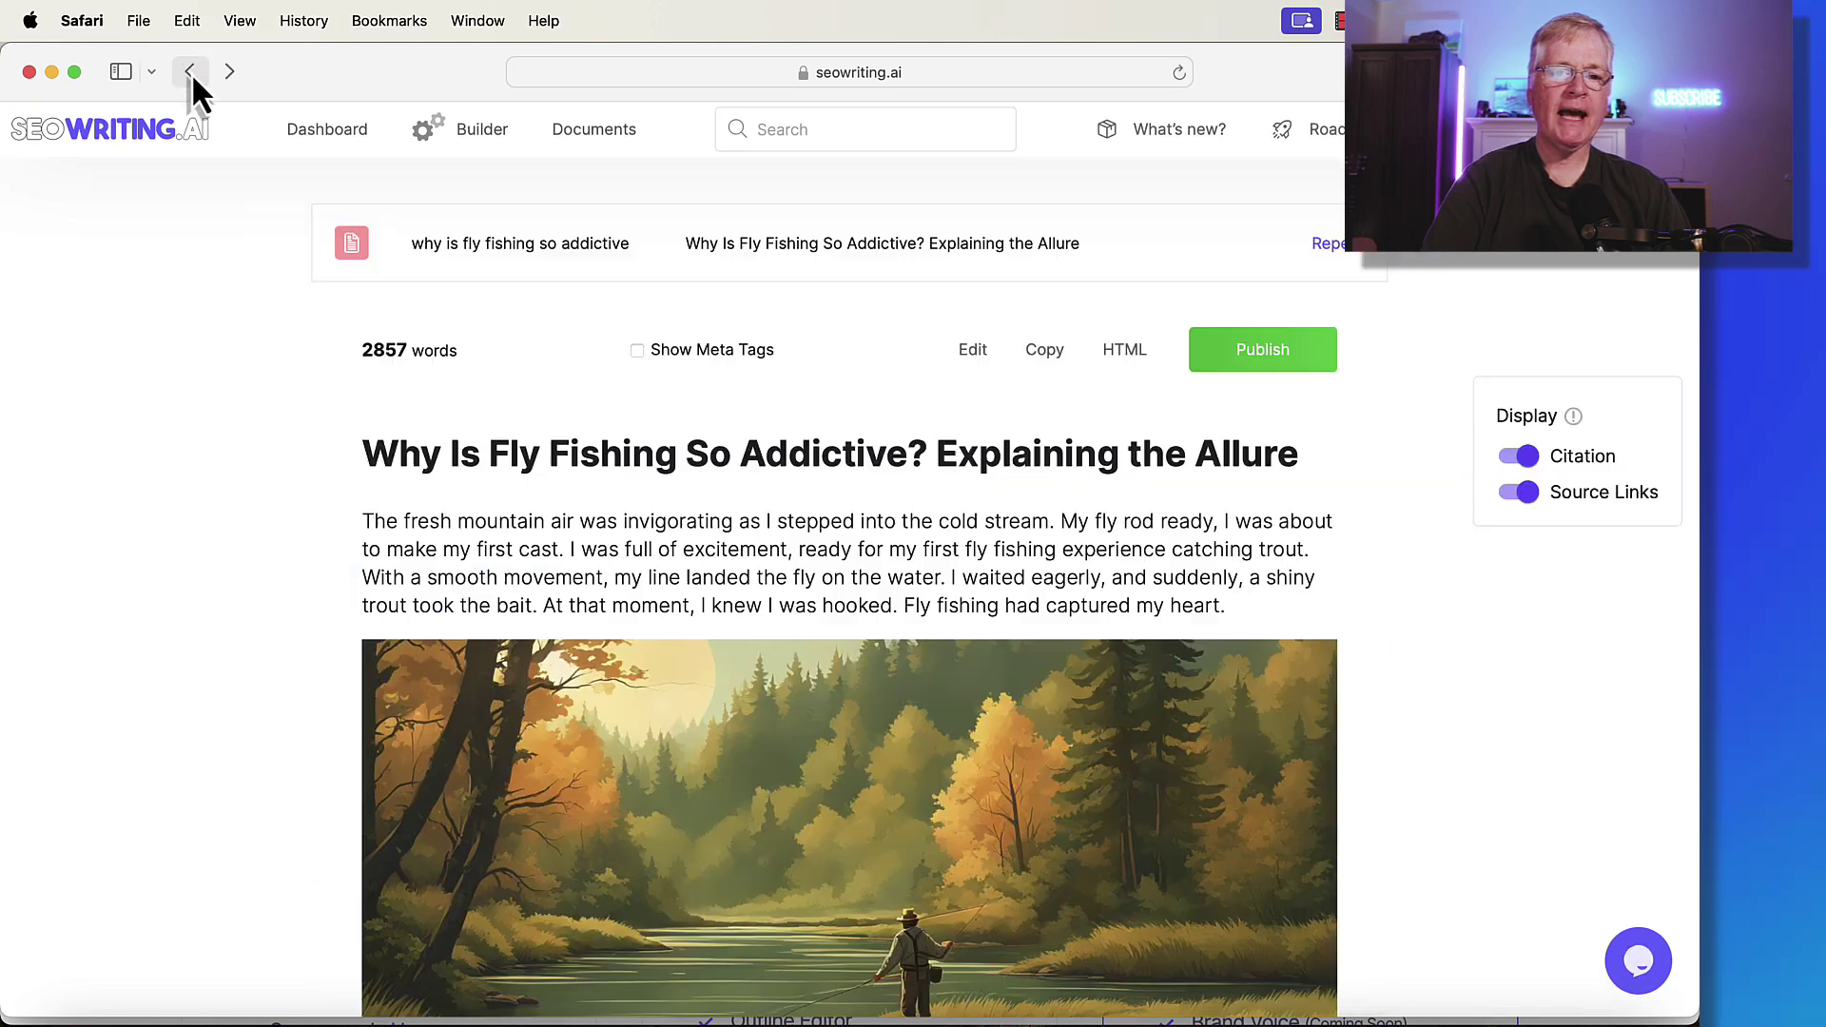
left_click(191, 72)
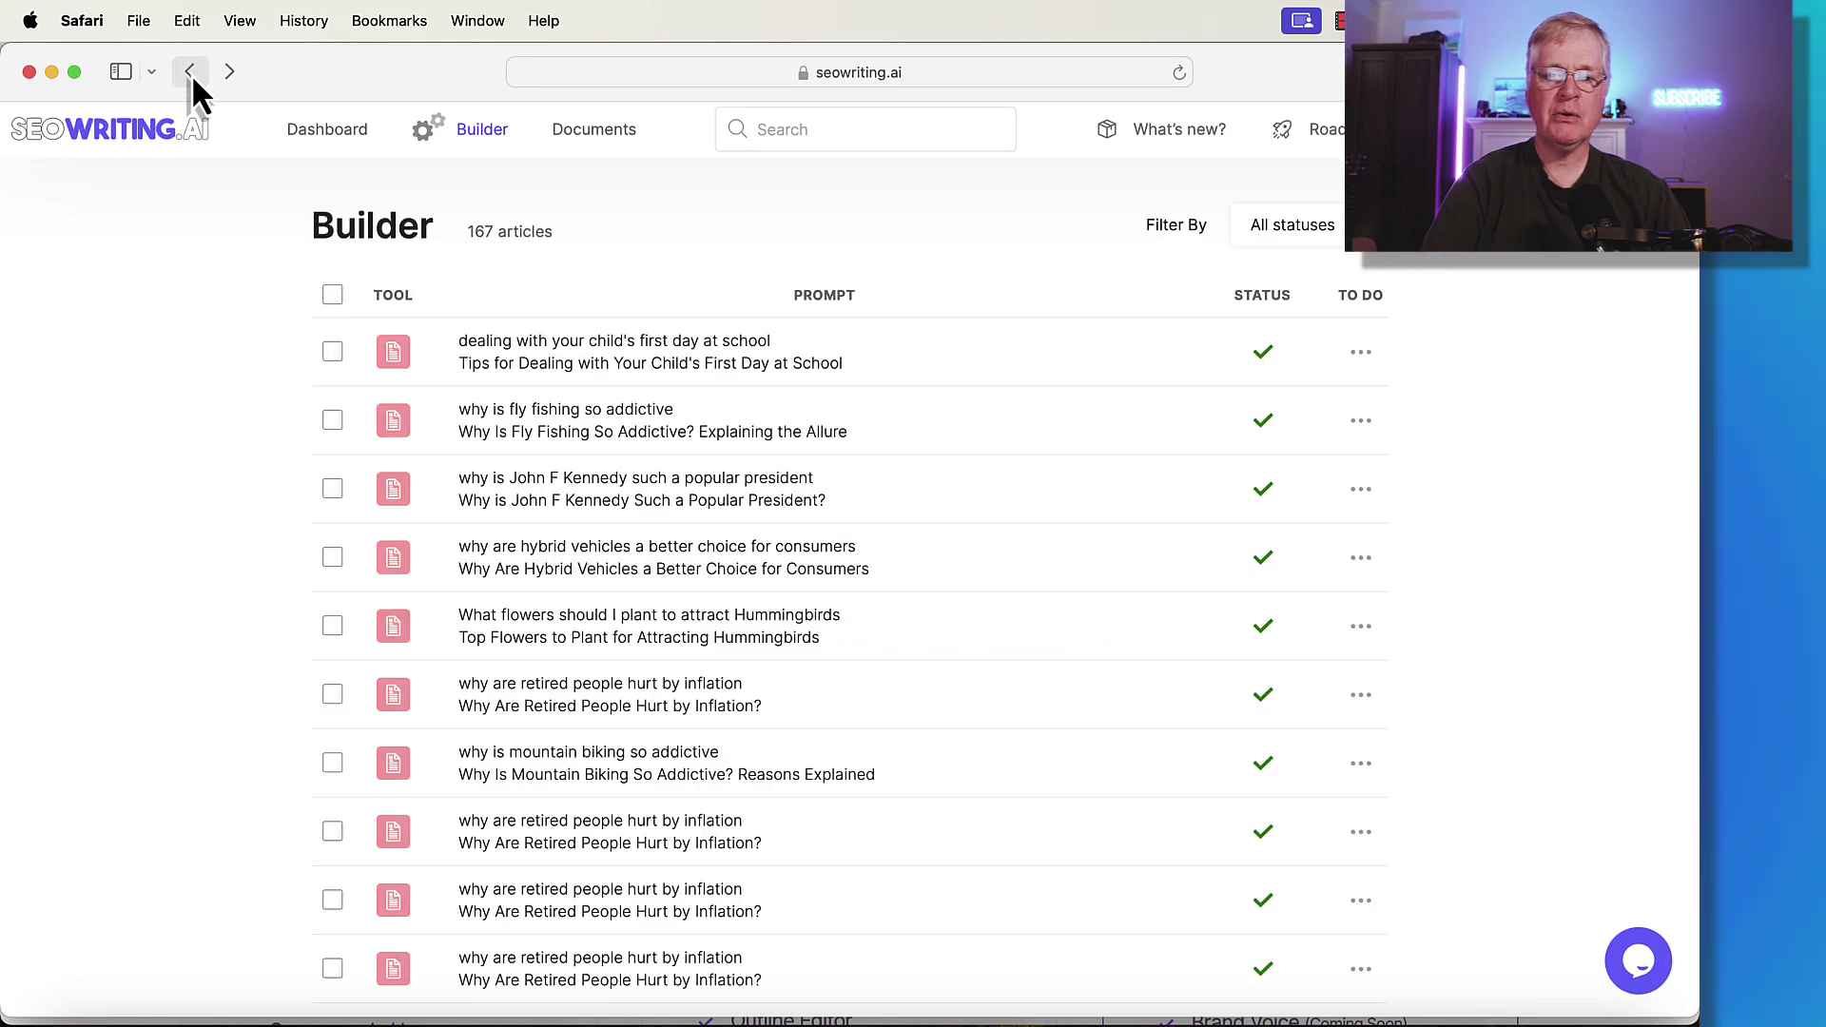
left_click(191, 72)
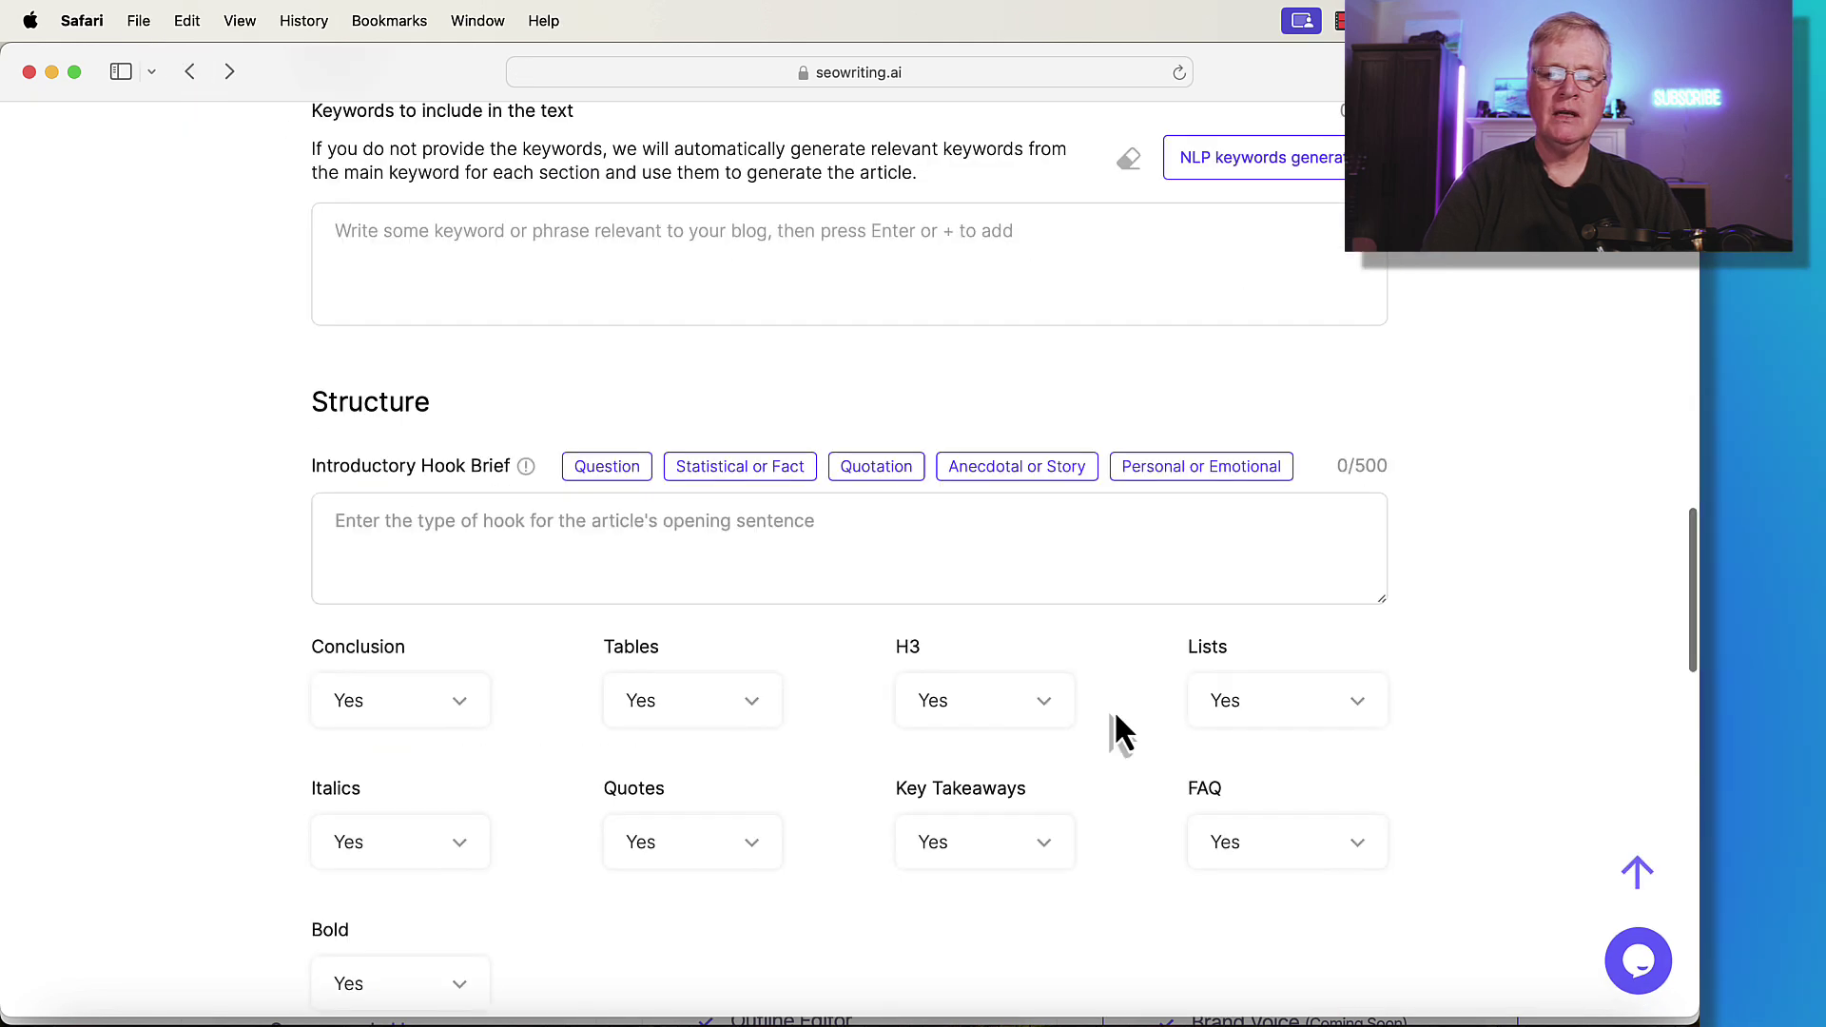
left_click(1206, 475)
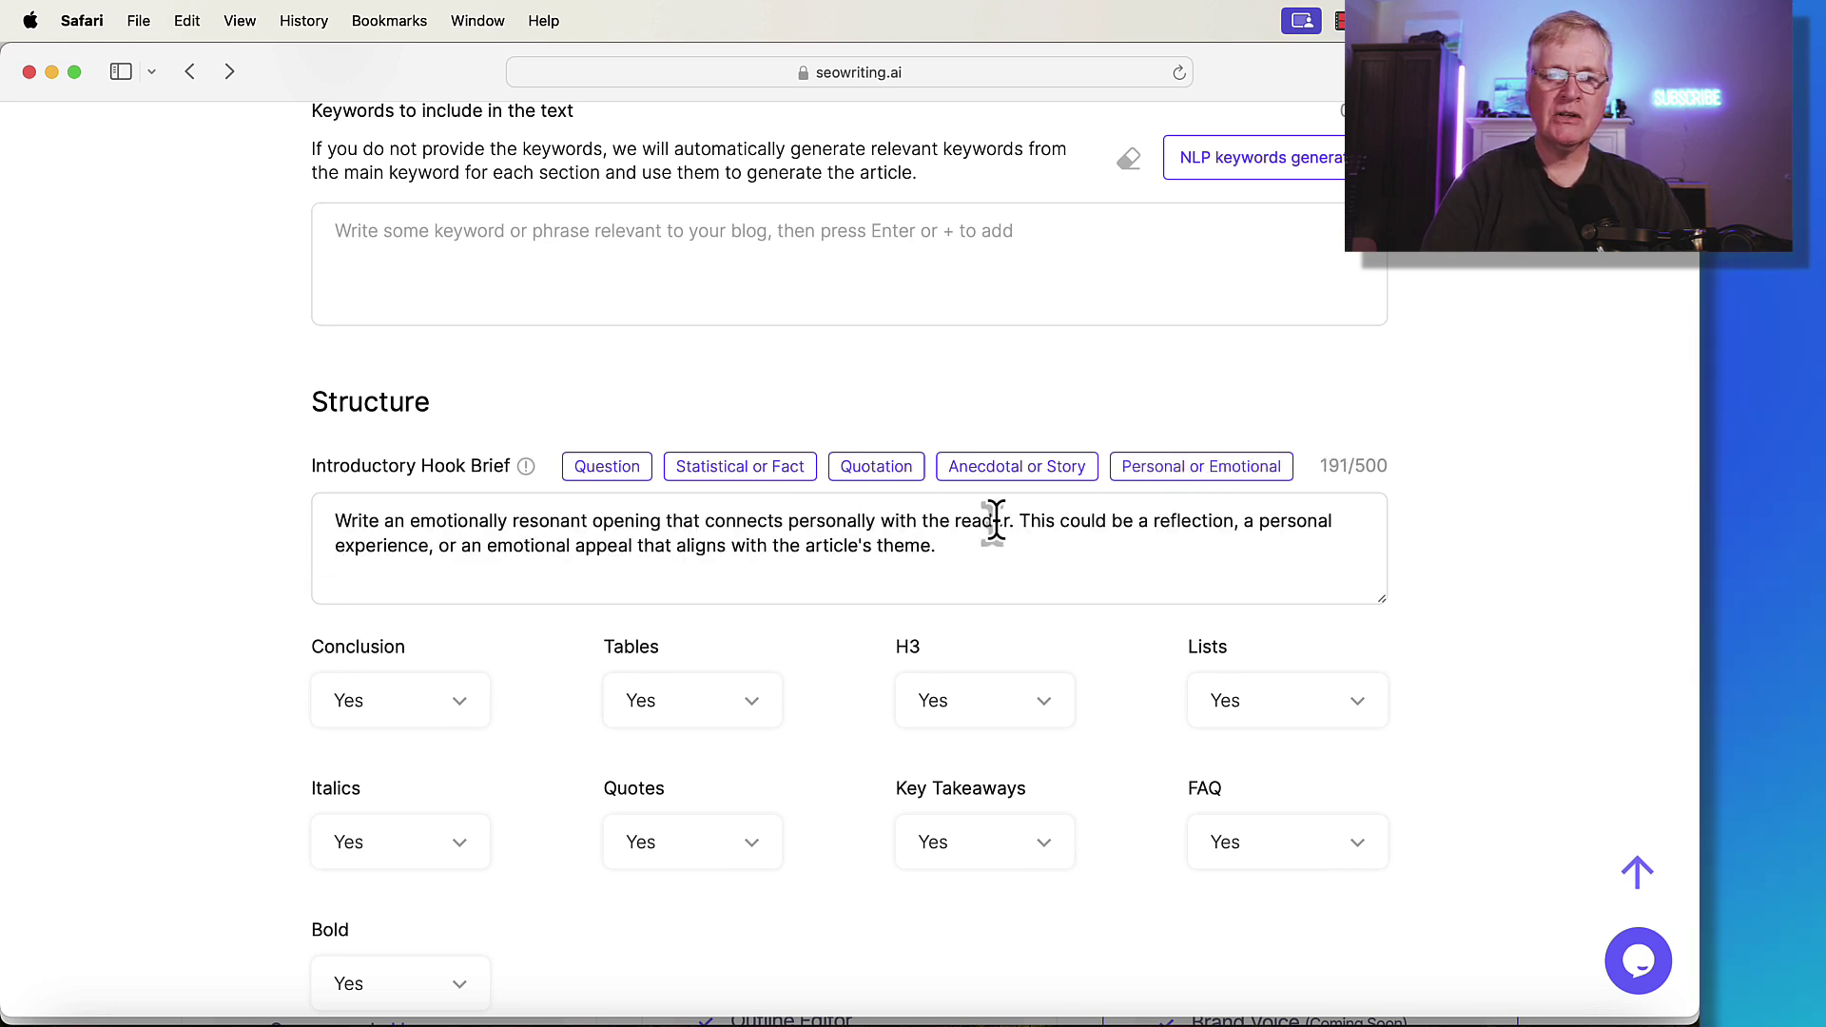
scroll(993, 521, "up", 20)
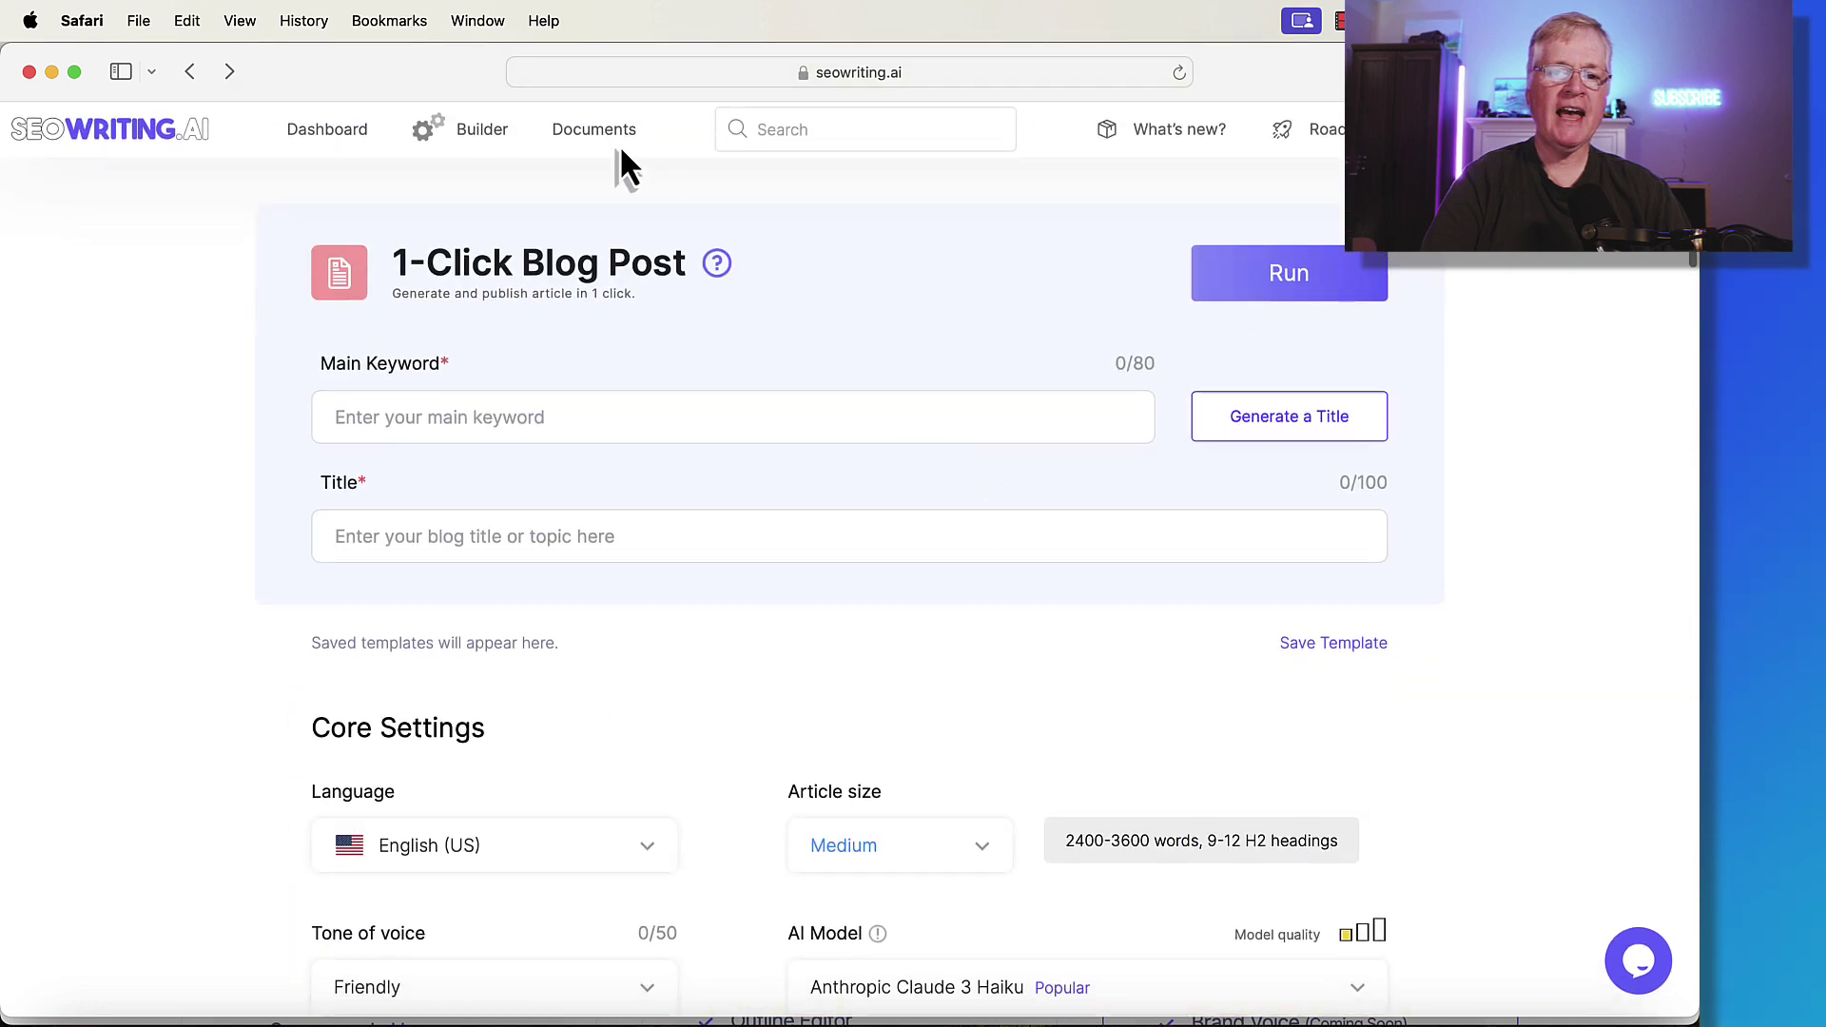
Open 'Tips for Dealing with Your Child's First Day at School' from Builder and read its opening.
left_click(476, 135)
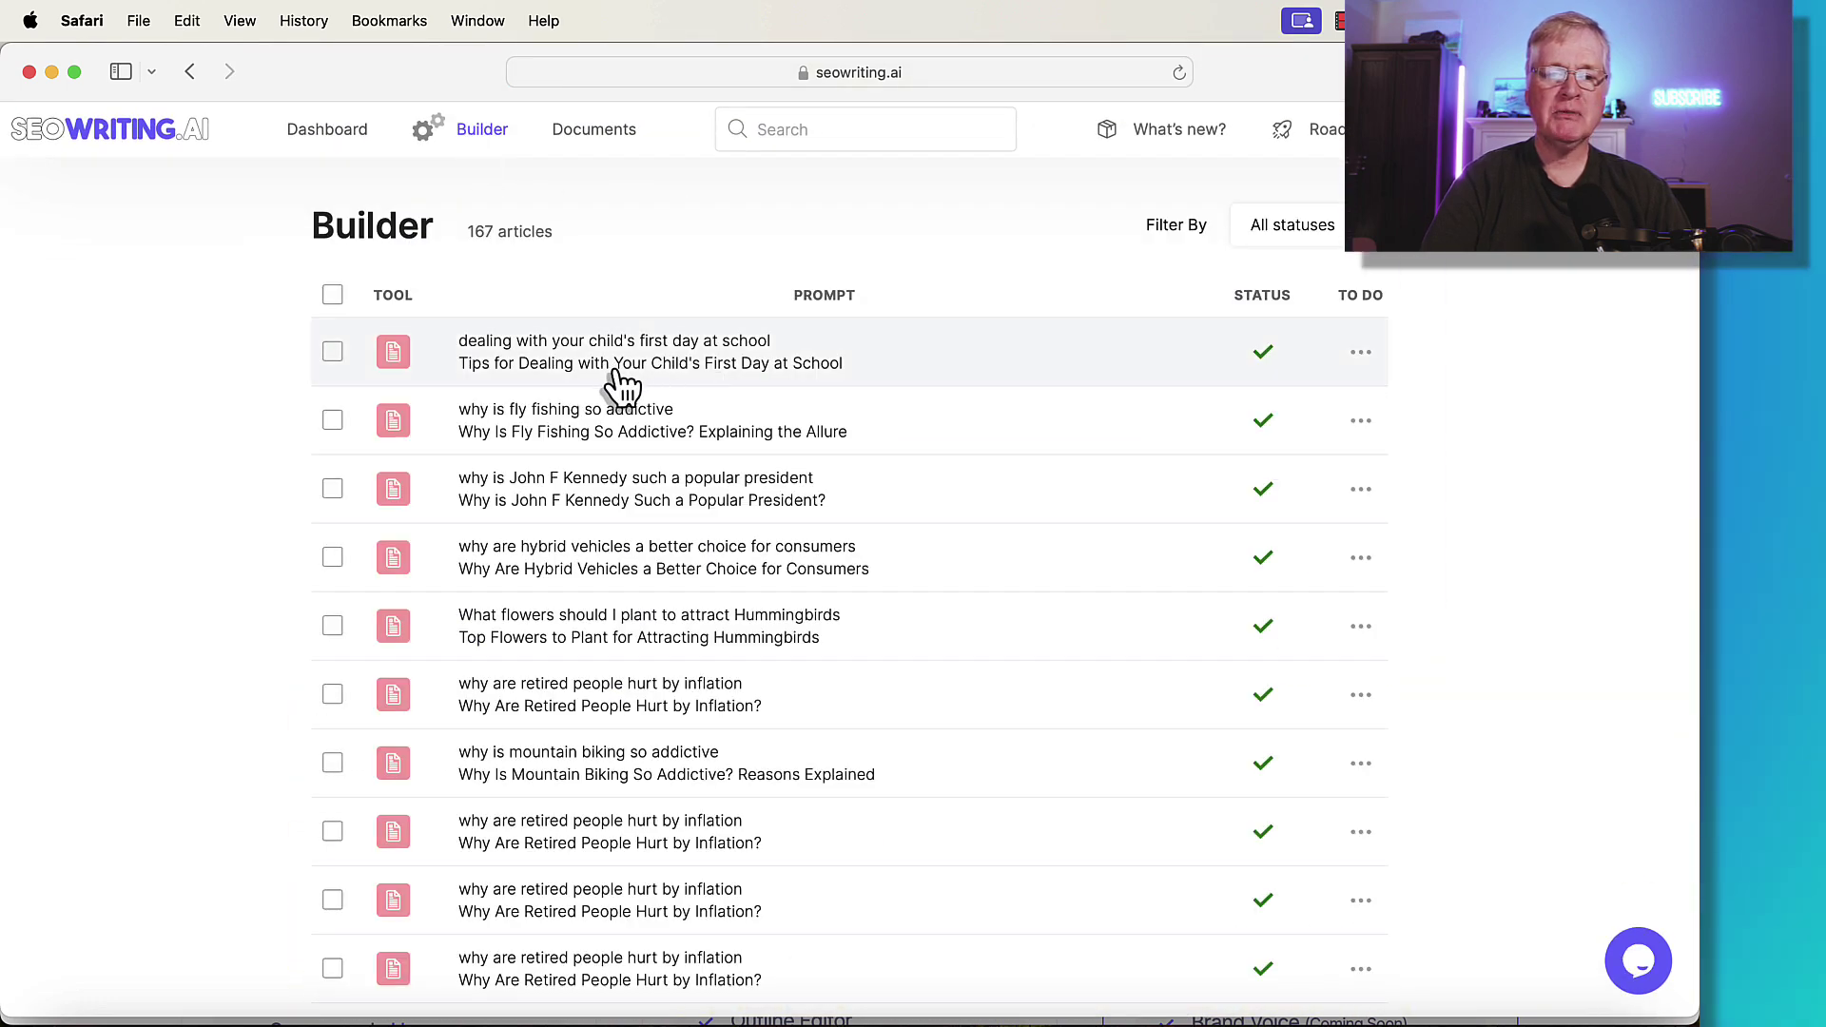
left_click(647, 385)
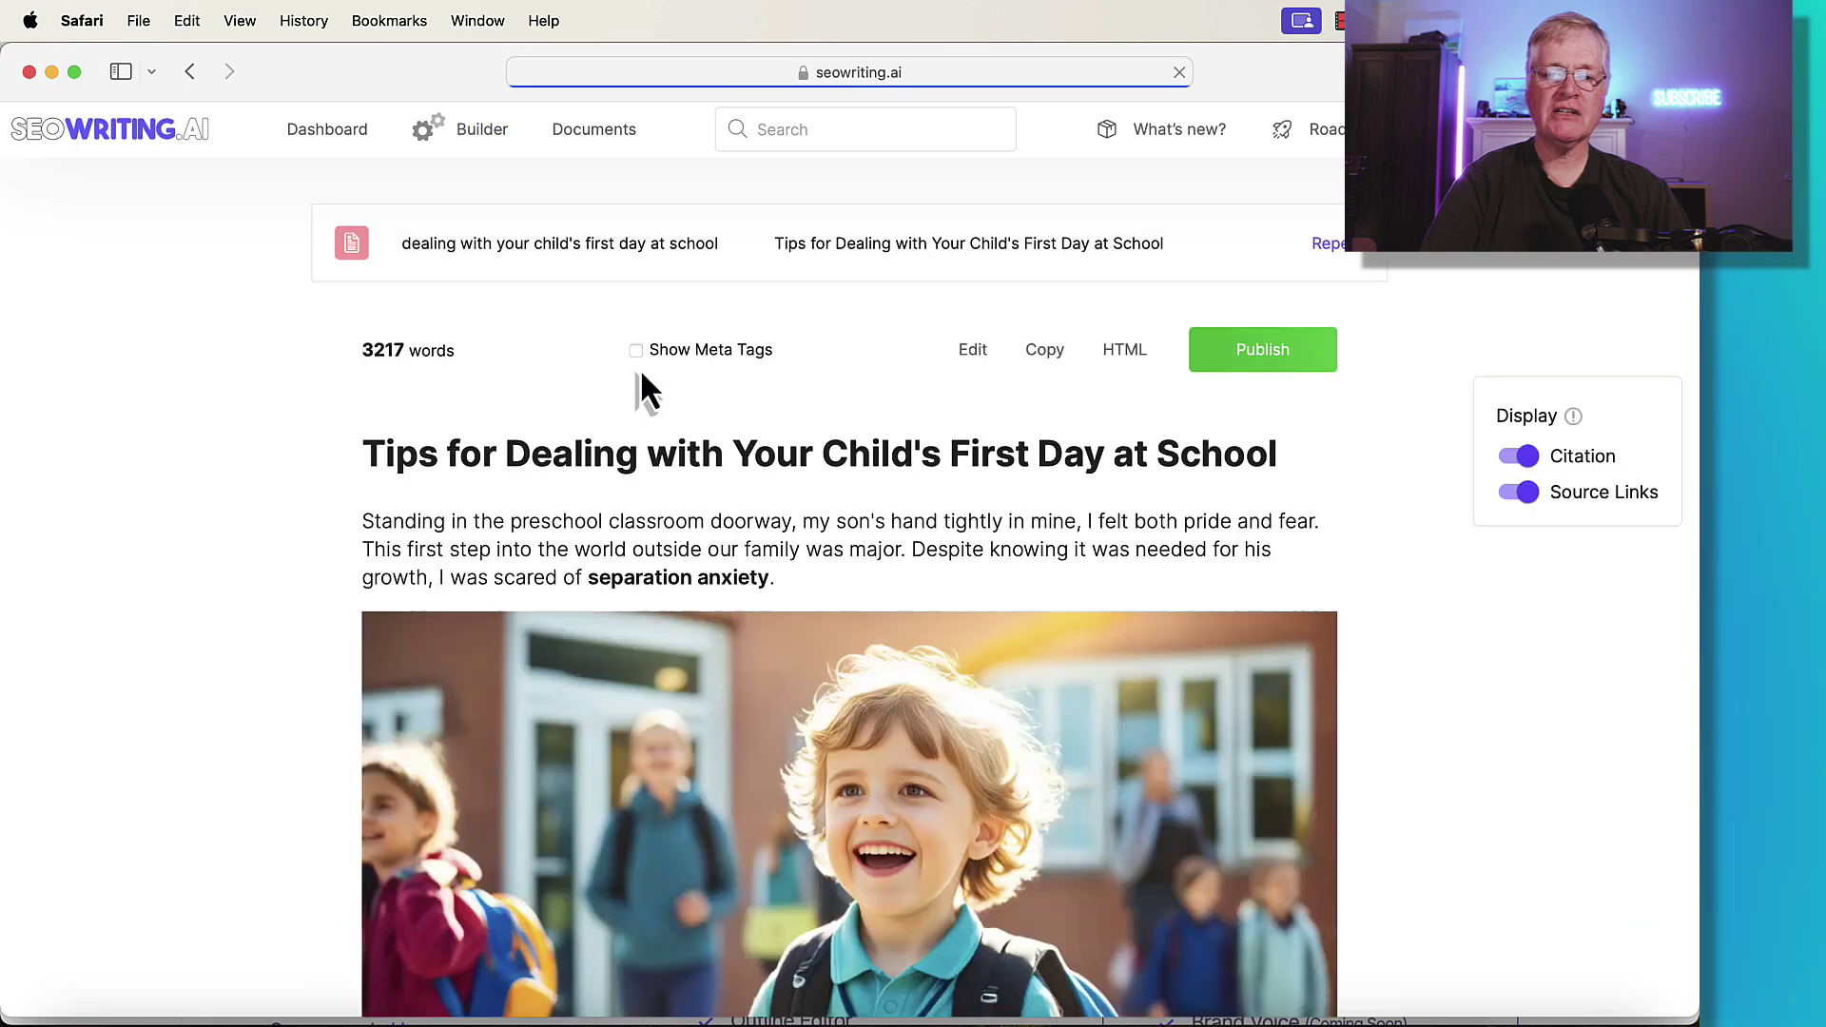
scroll(856, 476, "down", 3)
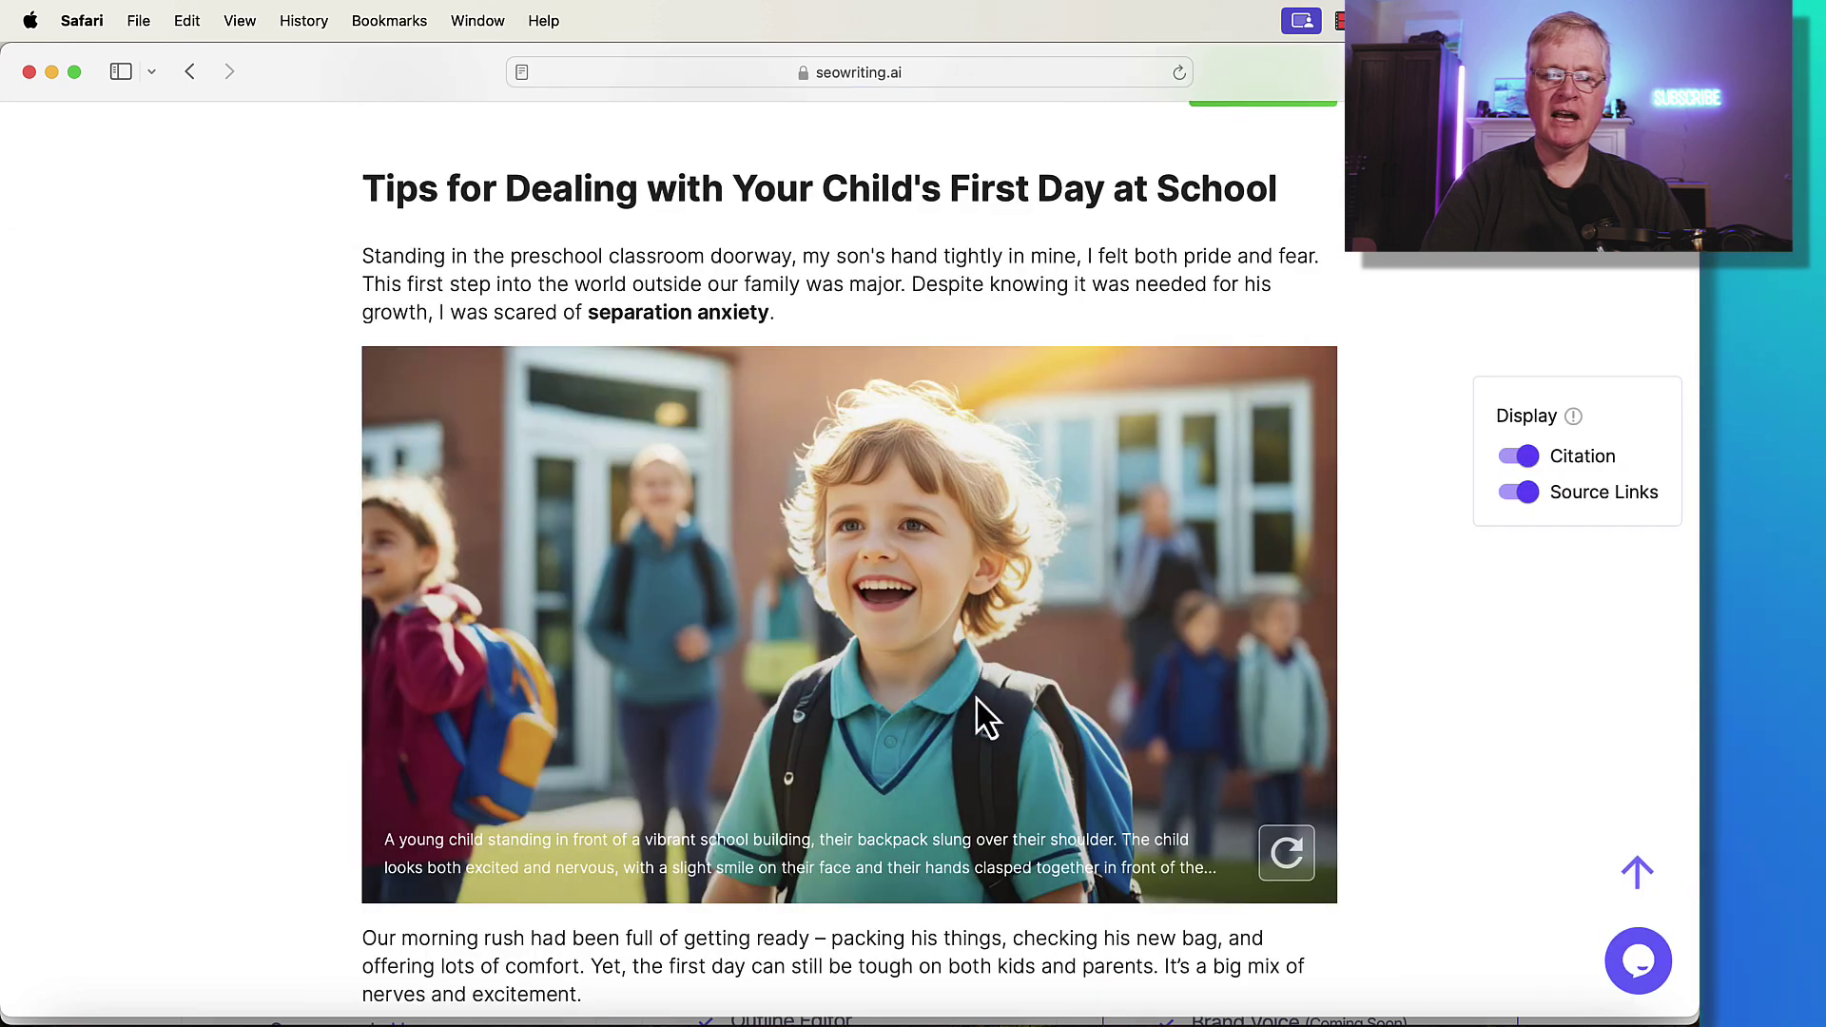
scroll(975, 700, "up", 3)
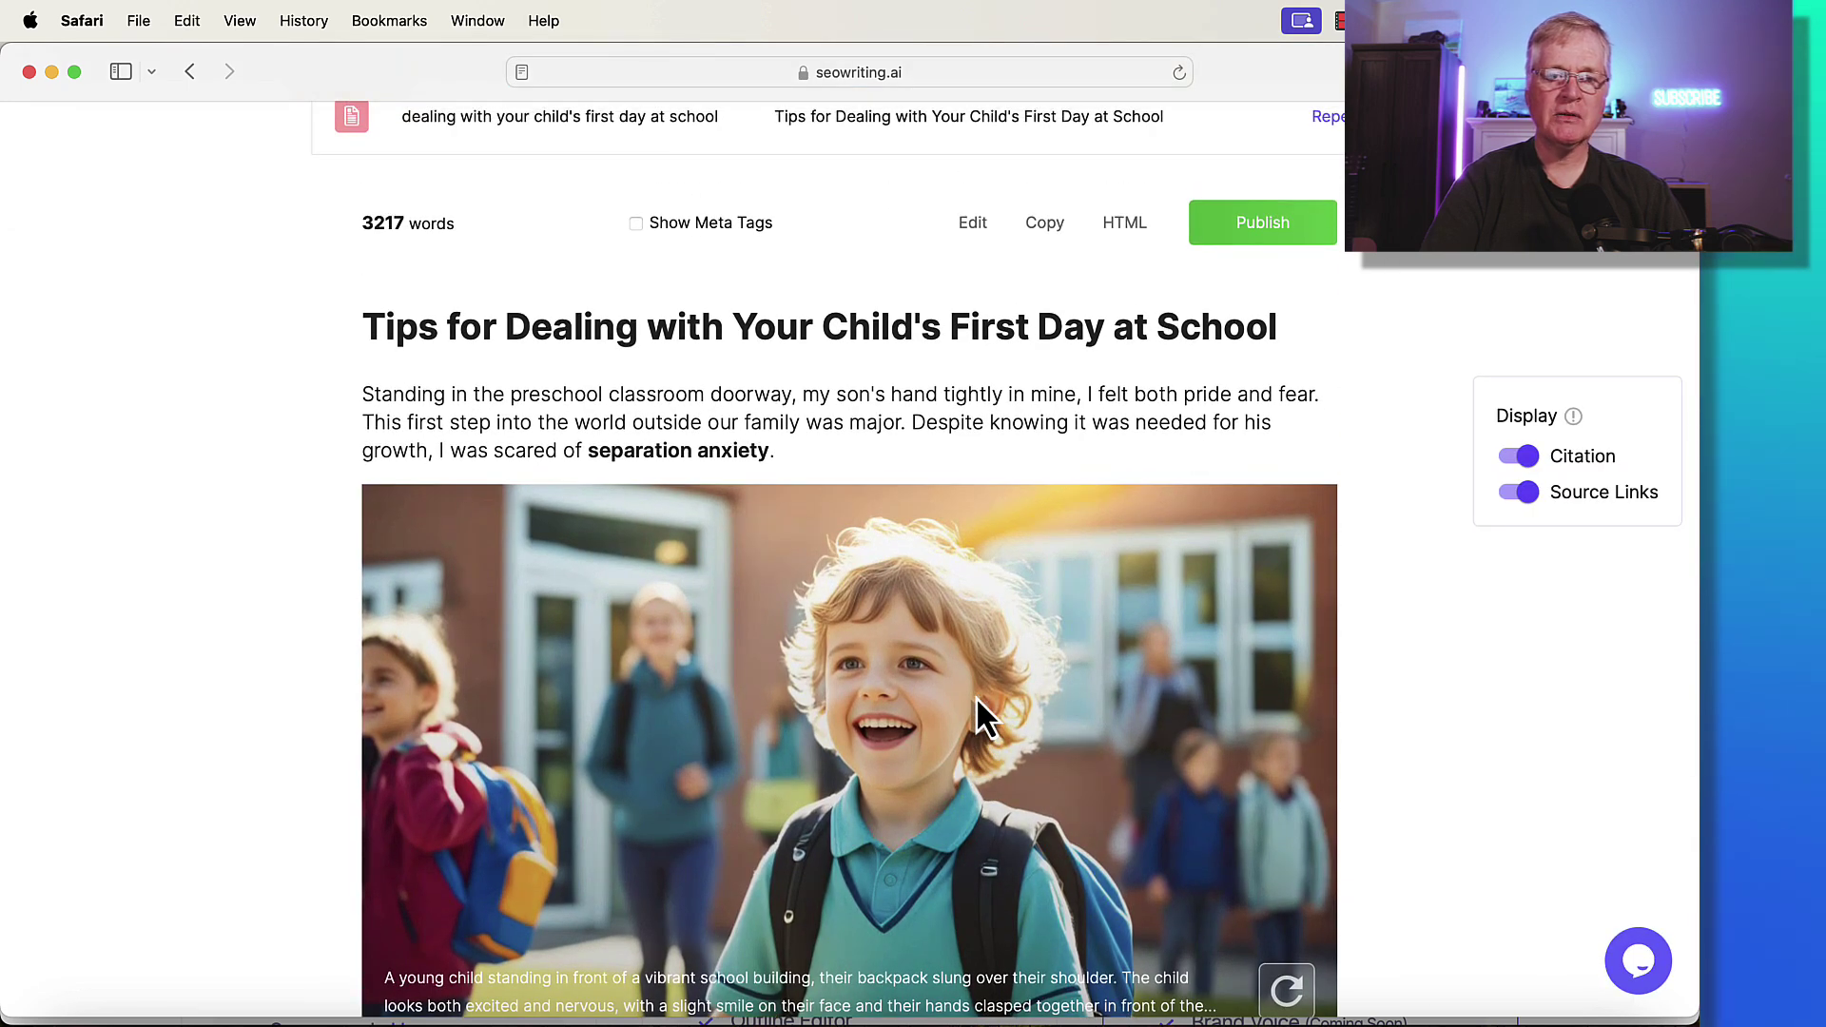
scroll(976, 696, "down", 8)
scroll(975, 696, "up", 10)
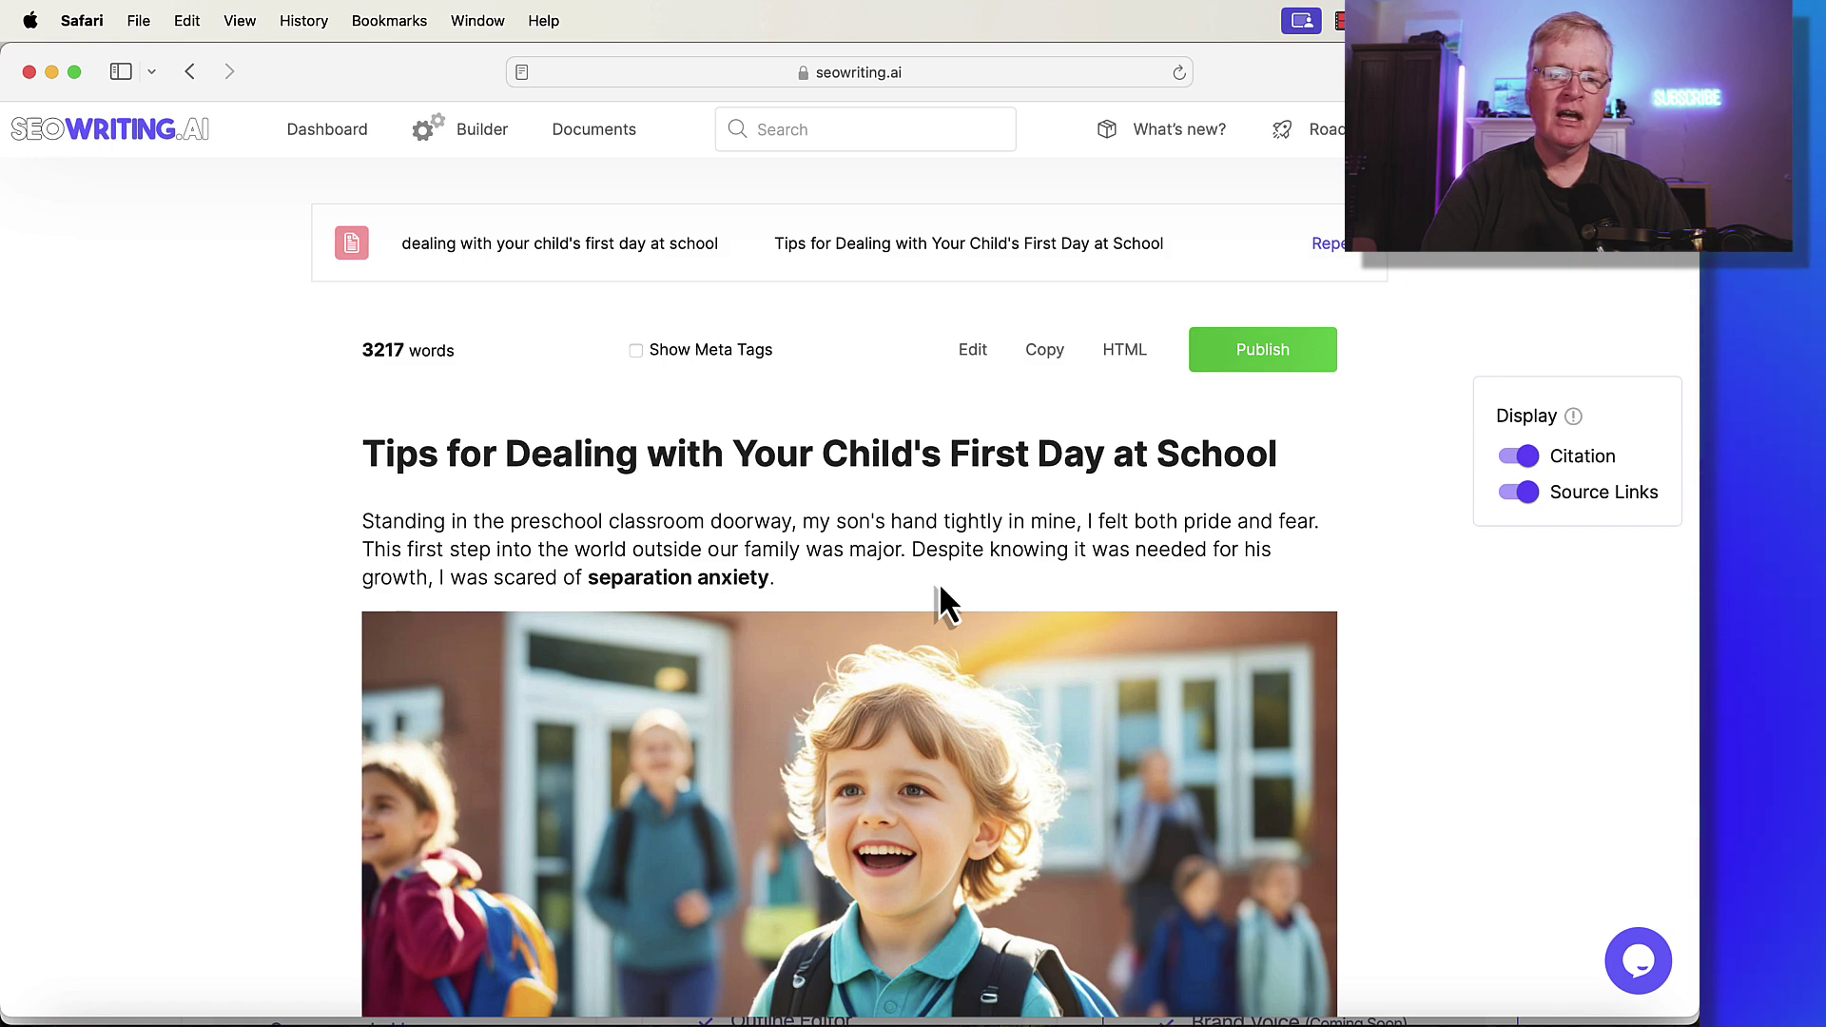
scroll(1048, 618, "down", 10)
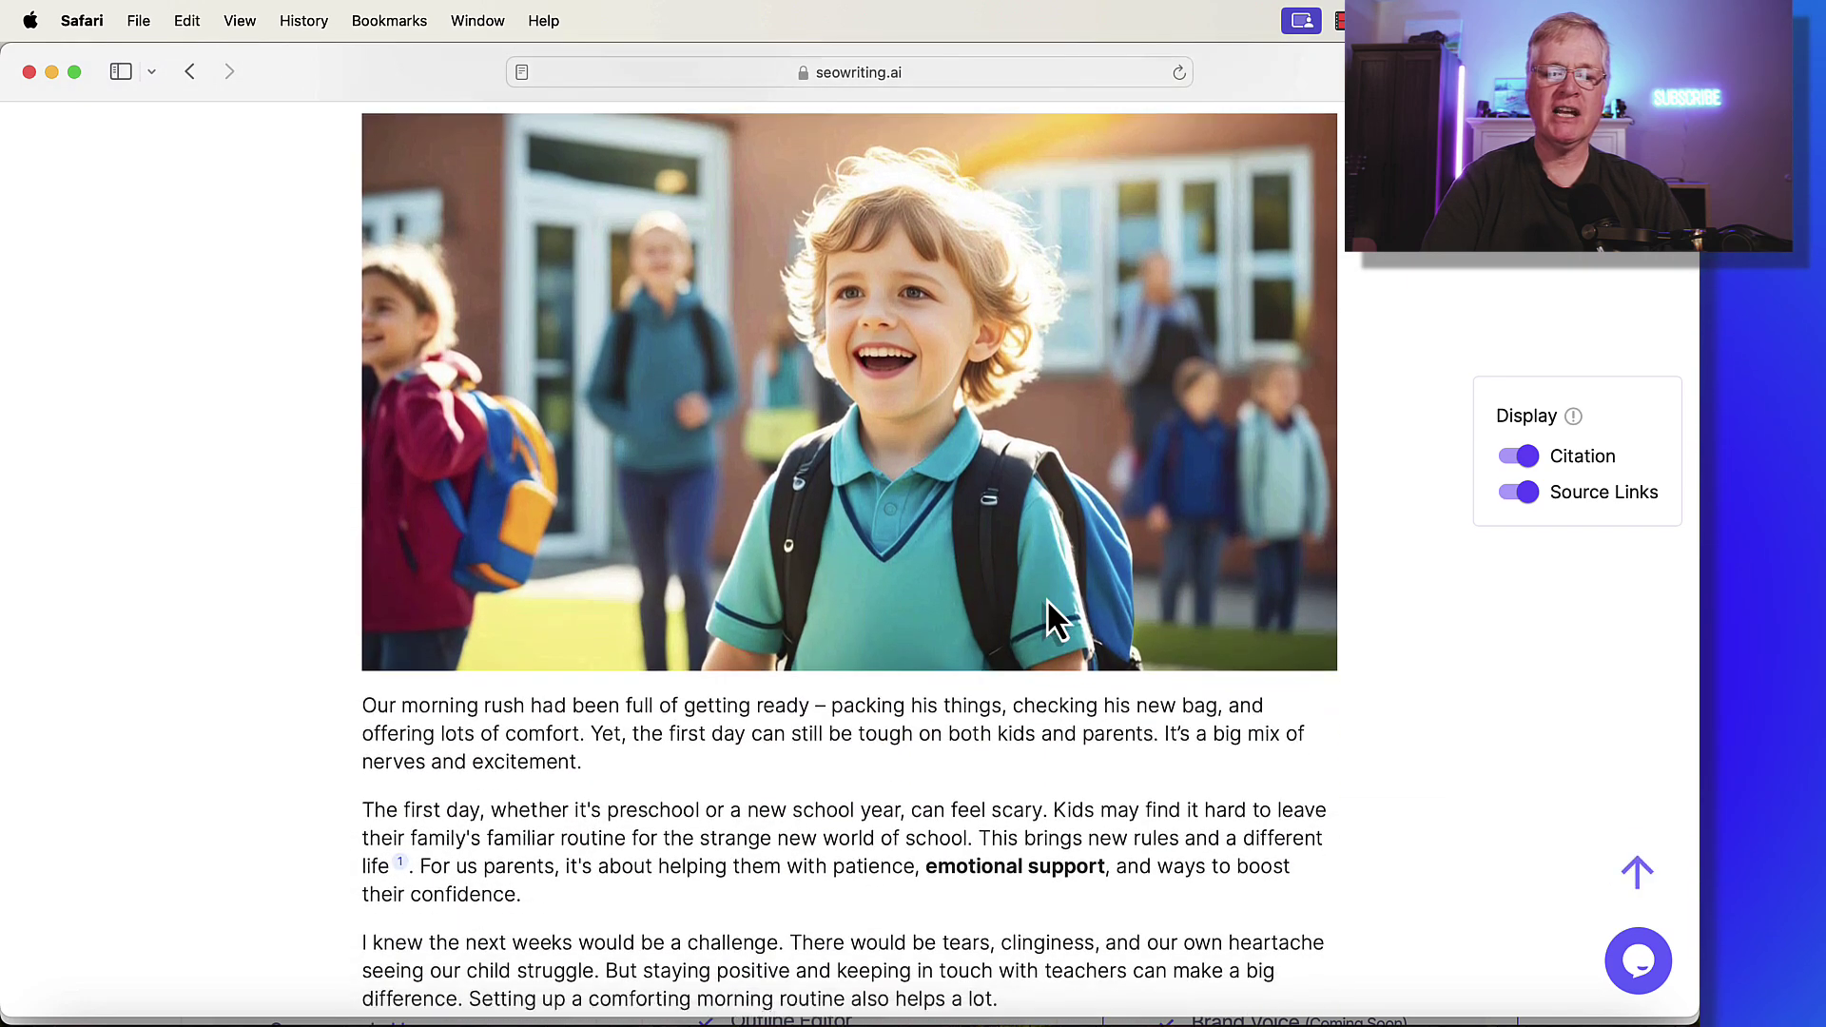
scroll(1048, 618, "down", 2)
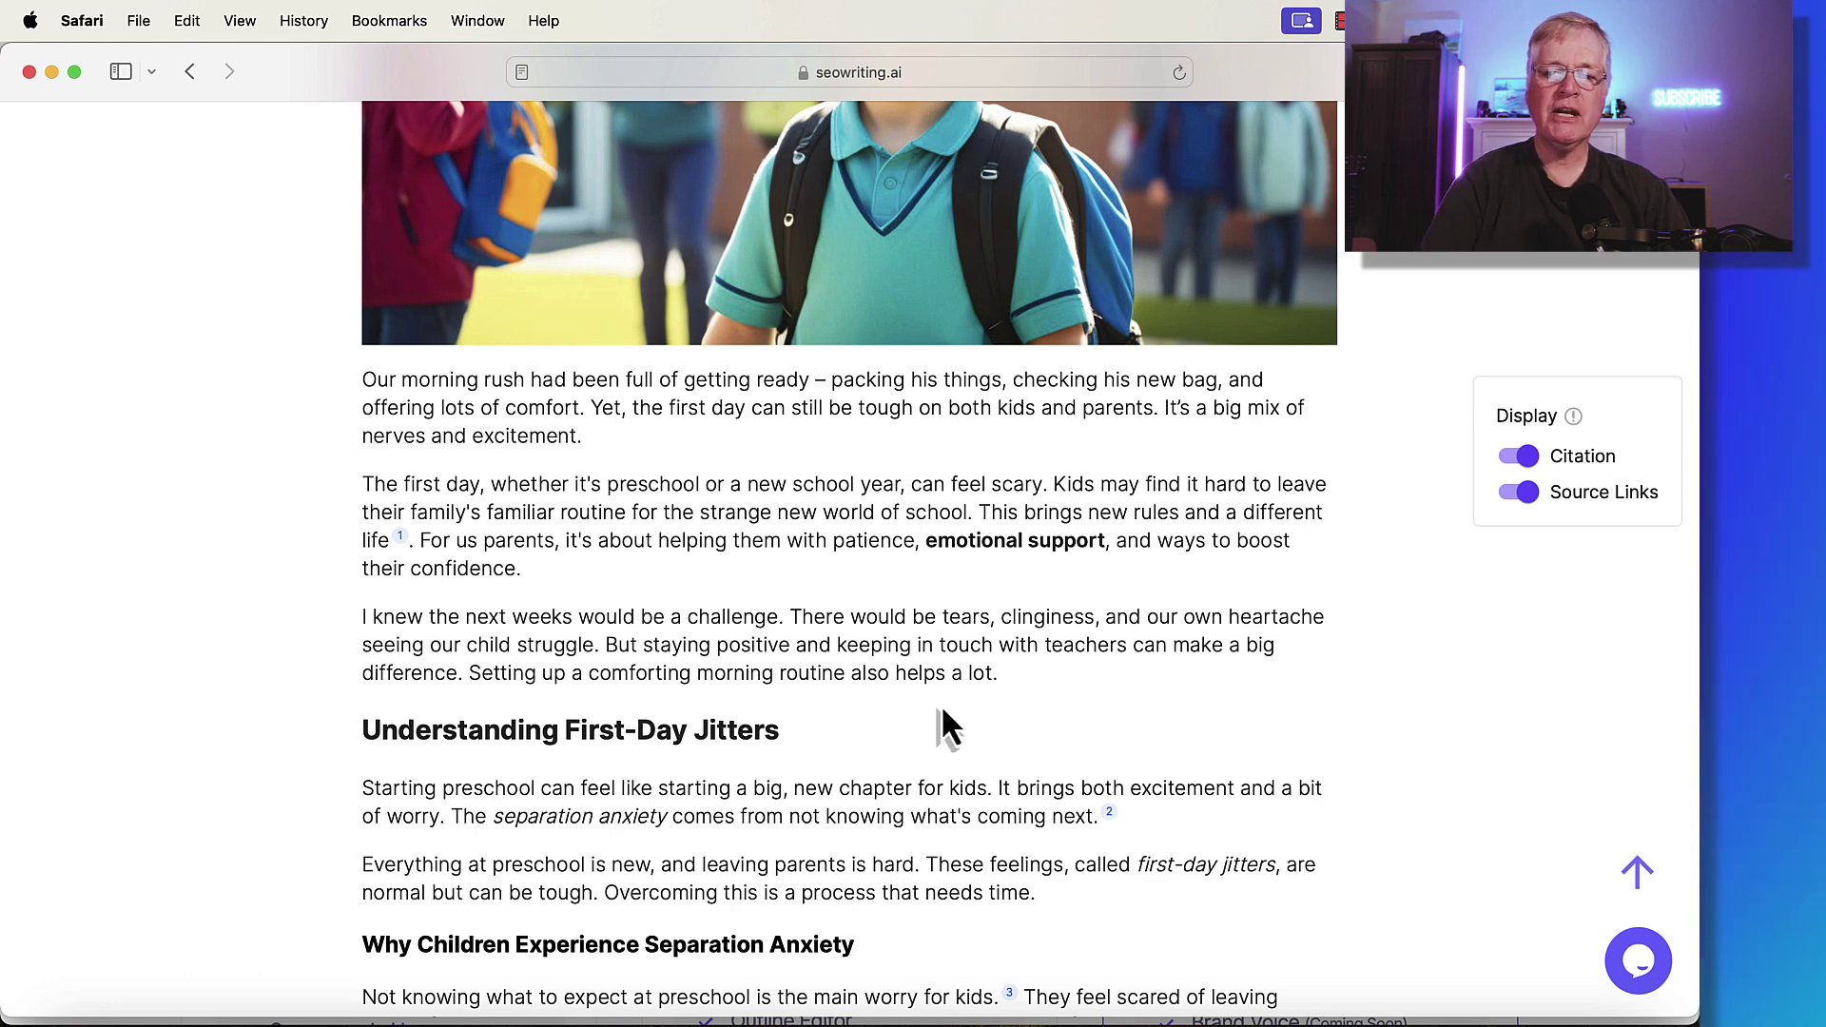
scroll(941, 711, "up", 3)
scroll(939, 703, "up", 4)
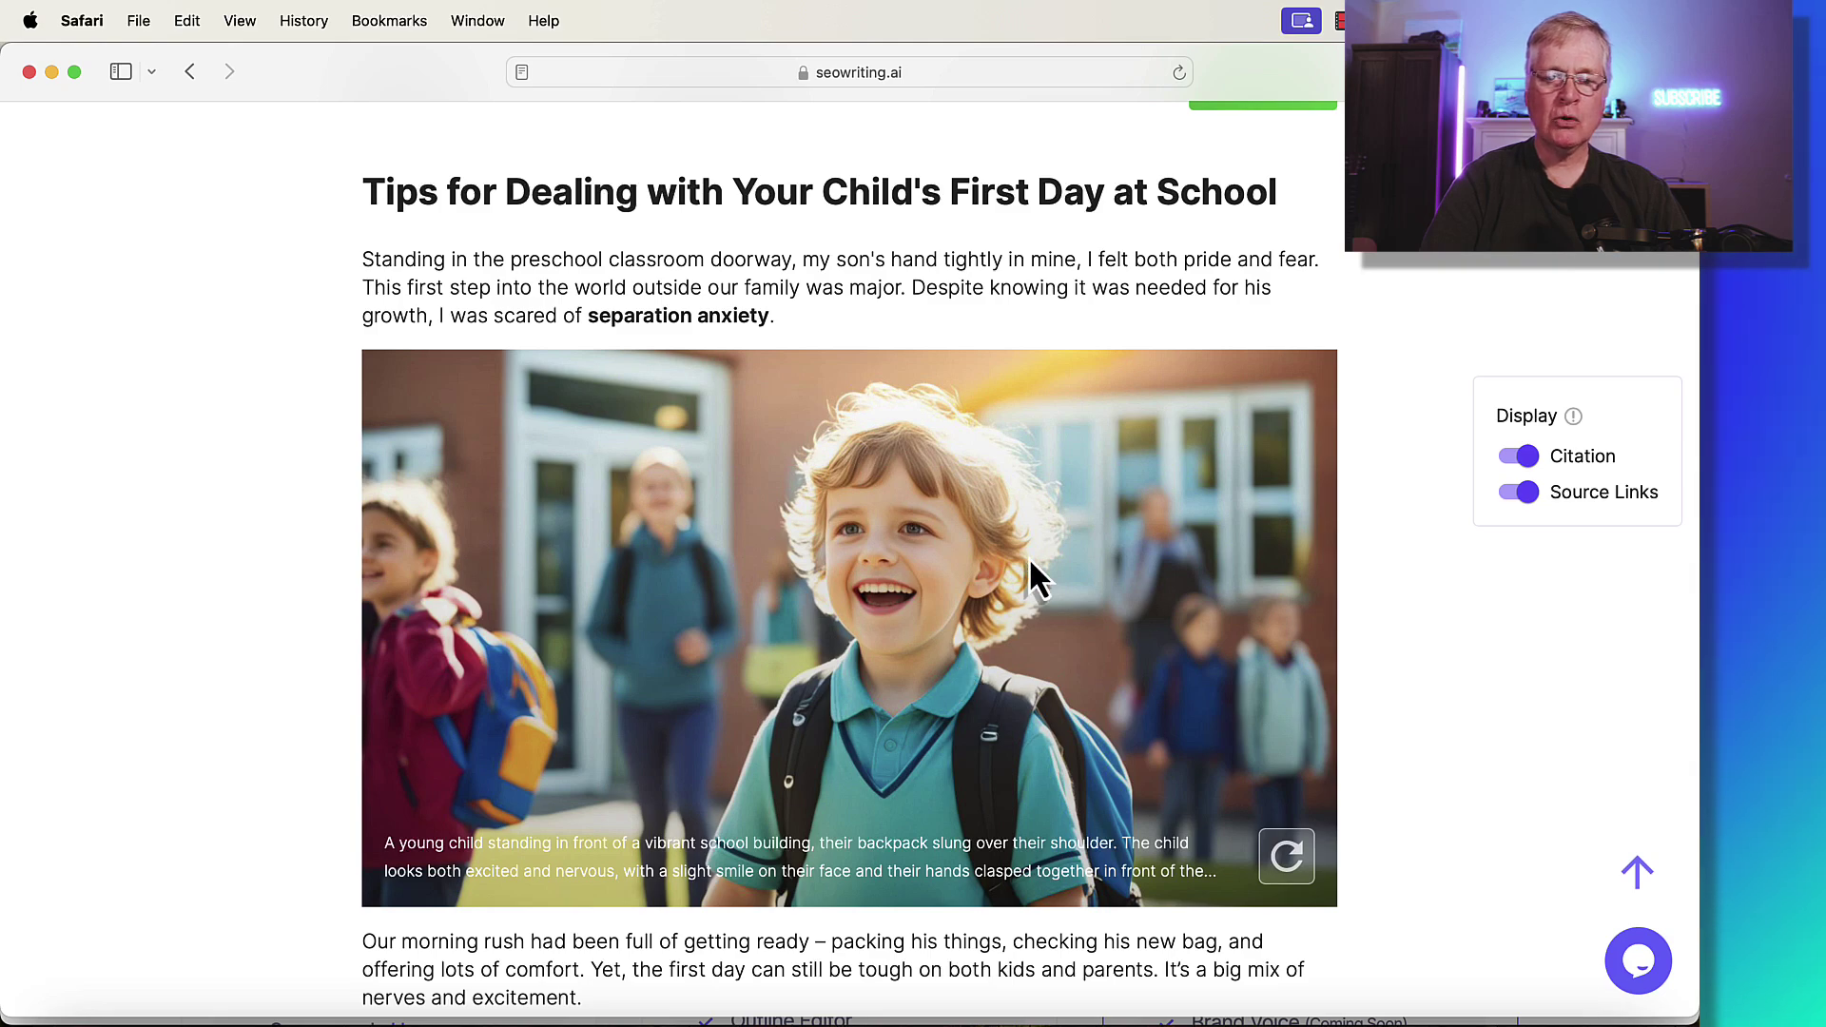
scroll(1031, 563, "down", 6)
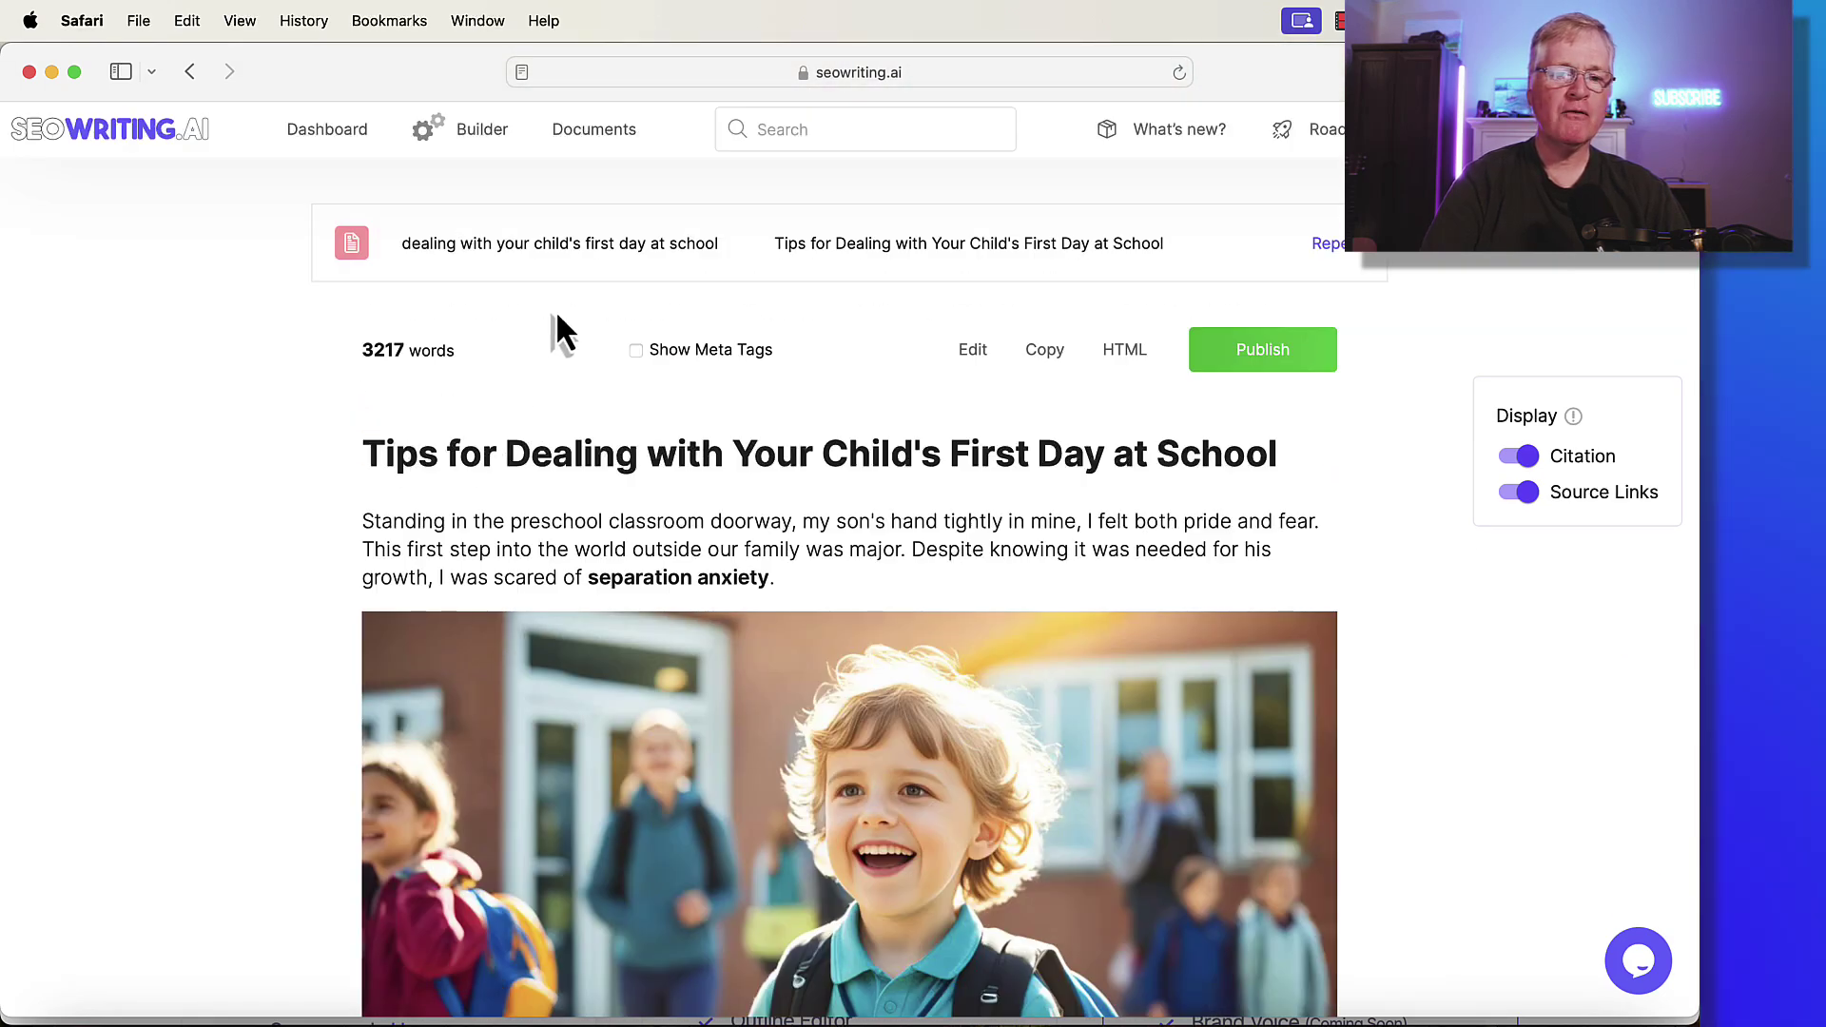
Reopen the school article's settings to show its emotional first-day drop-off hook brief.
left_click(1326, 245)
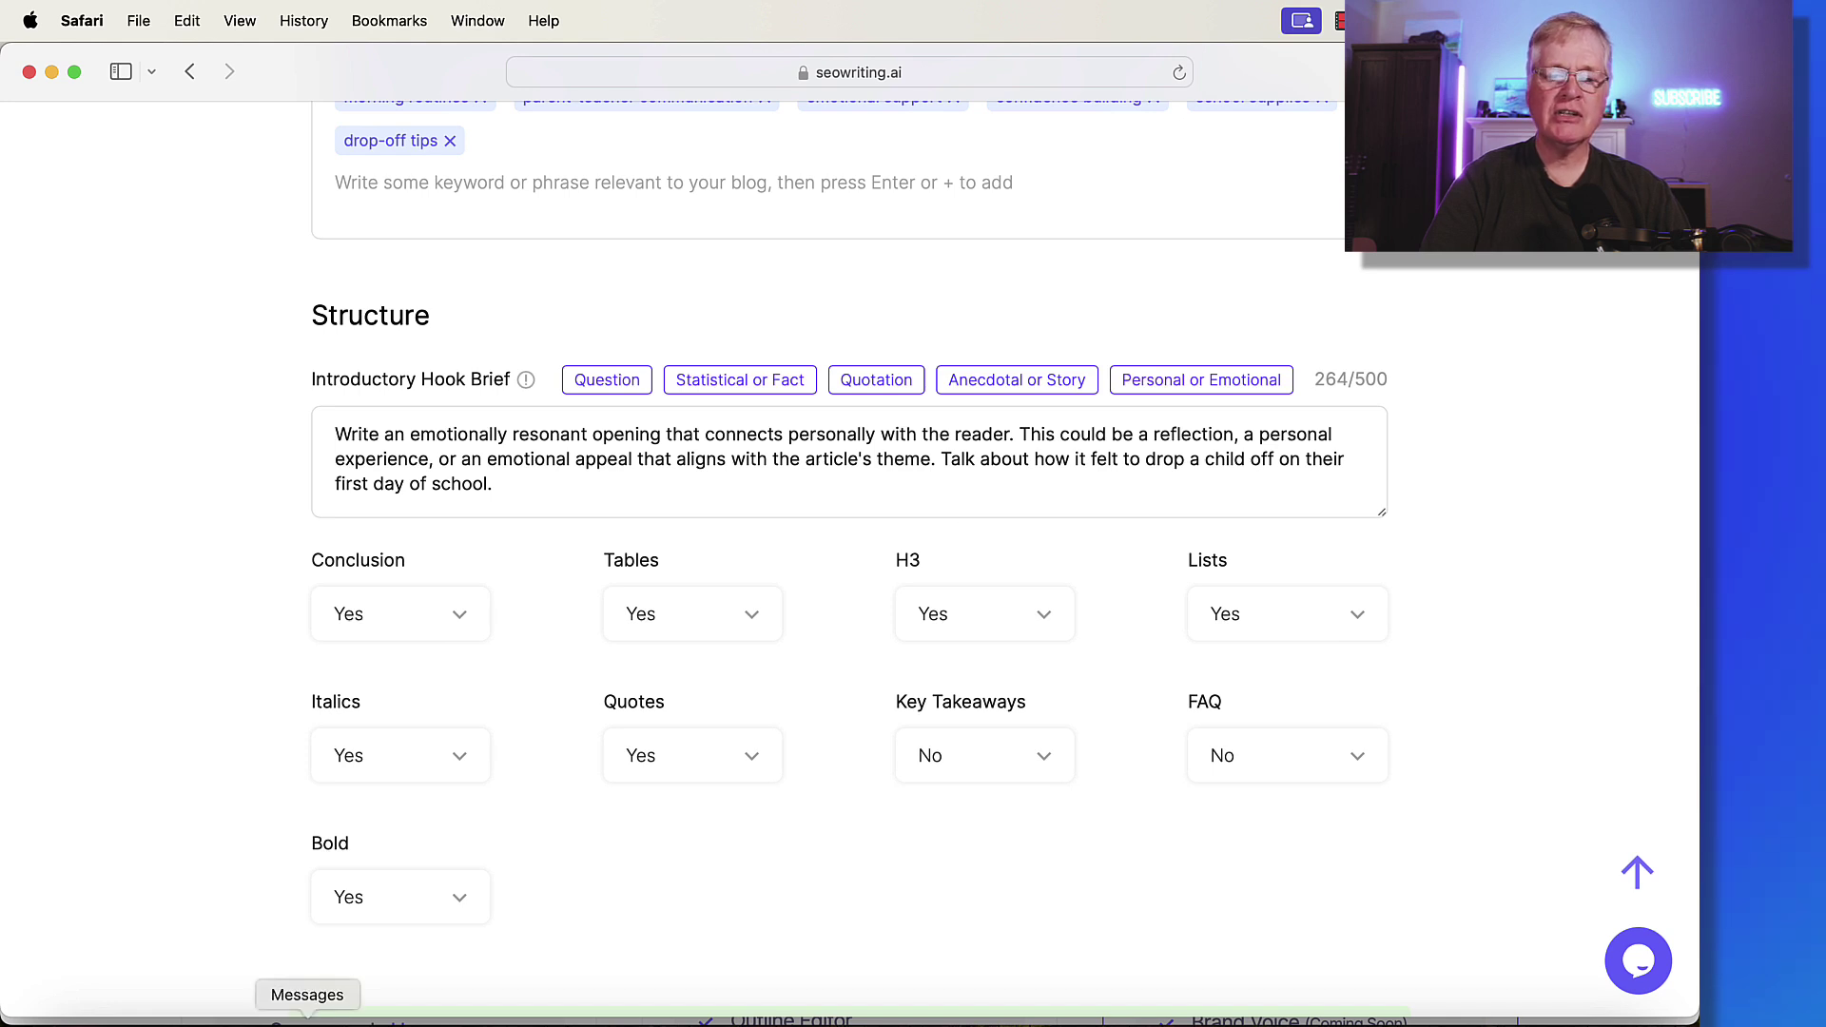
Switch the seowriting.ai pricing page to monthly billing: Starter $19, Professional $79.
left_click(251, 1018)
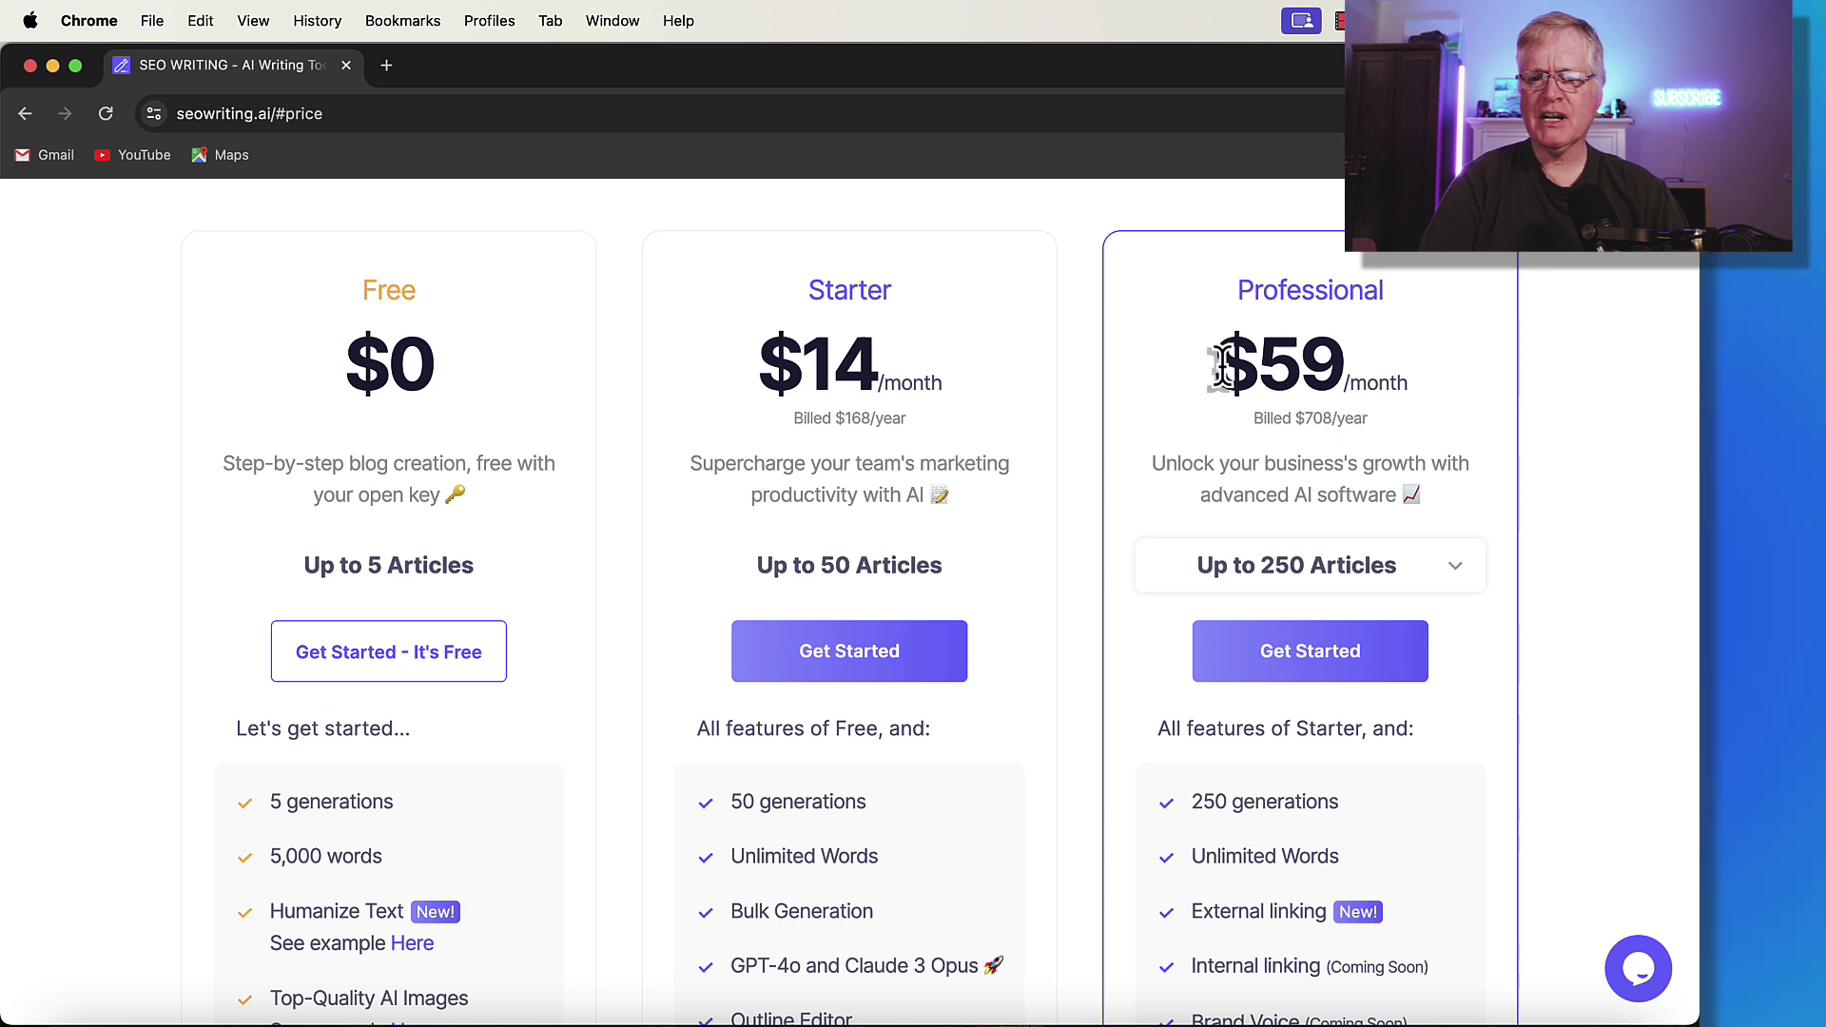
scroll(1035, 681, "up", 2)
scroll(1034, 677, "up", 3)
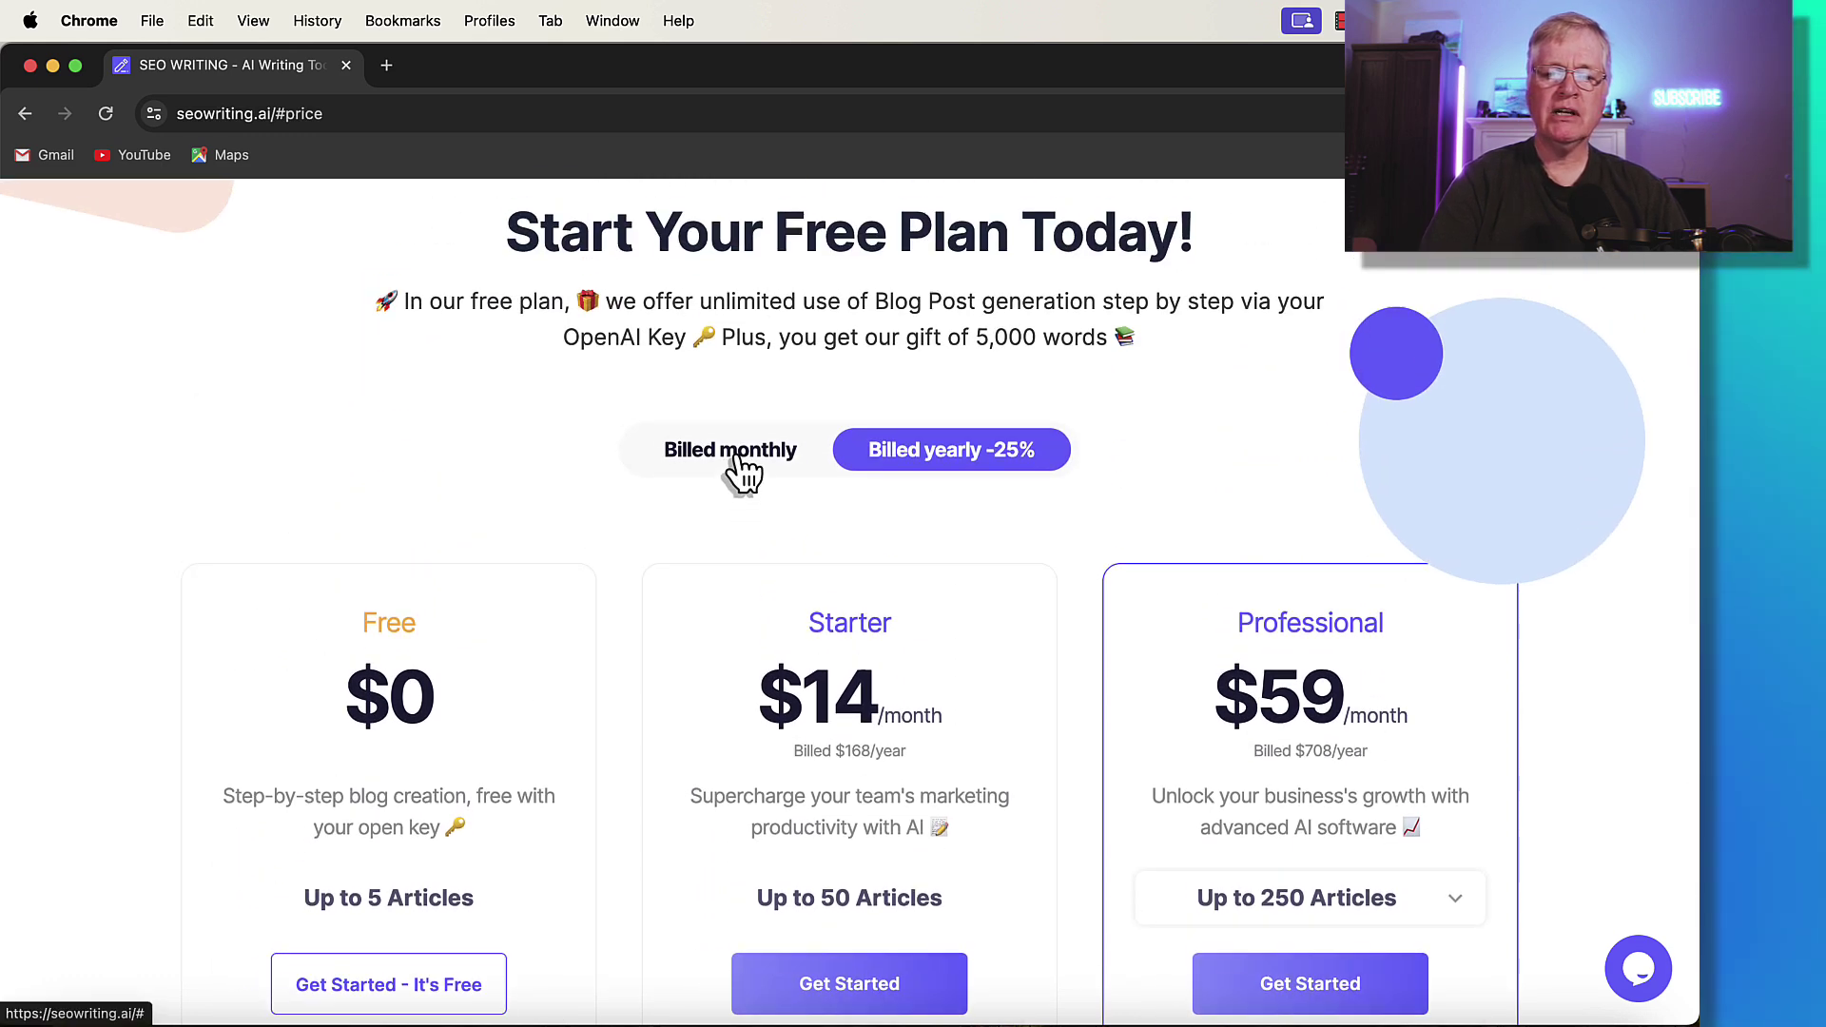
left_click(743, 473)
scroll(978, 532, "down", 1)
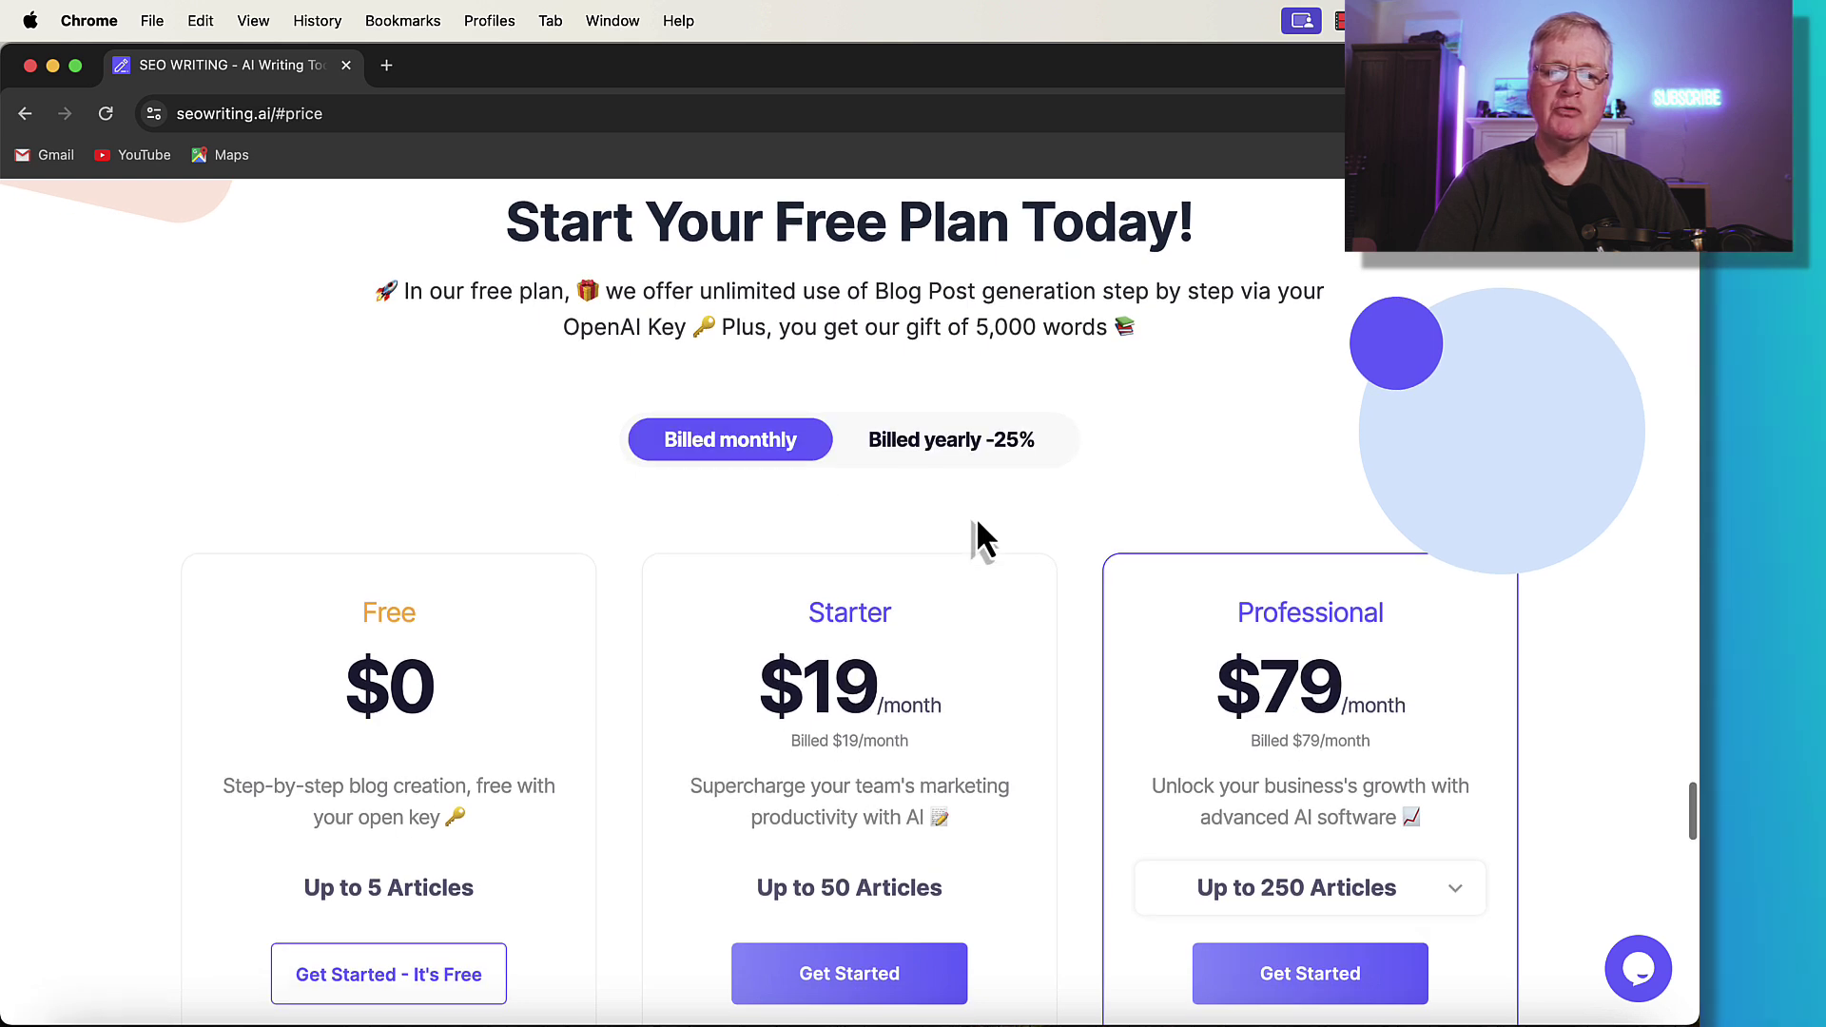